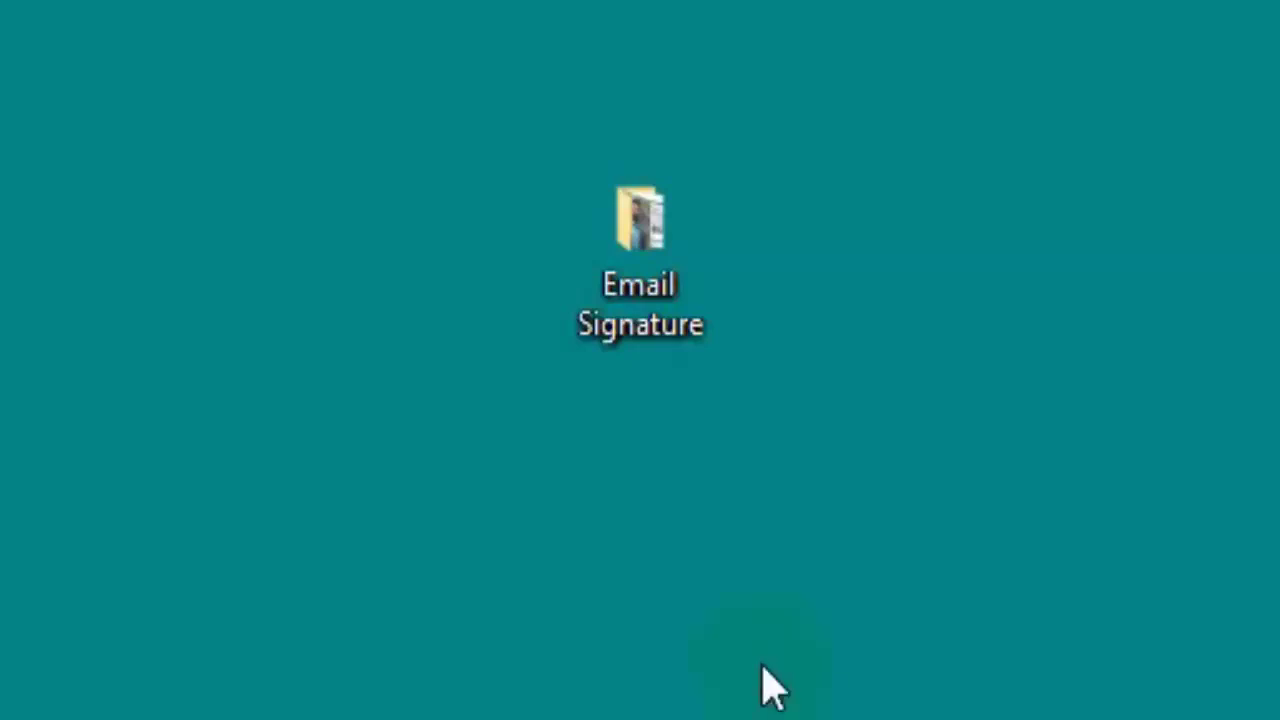
- Open the Email Signature folder from the desktop in File Explorer
double_click(655, 300)
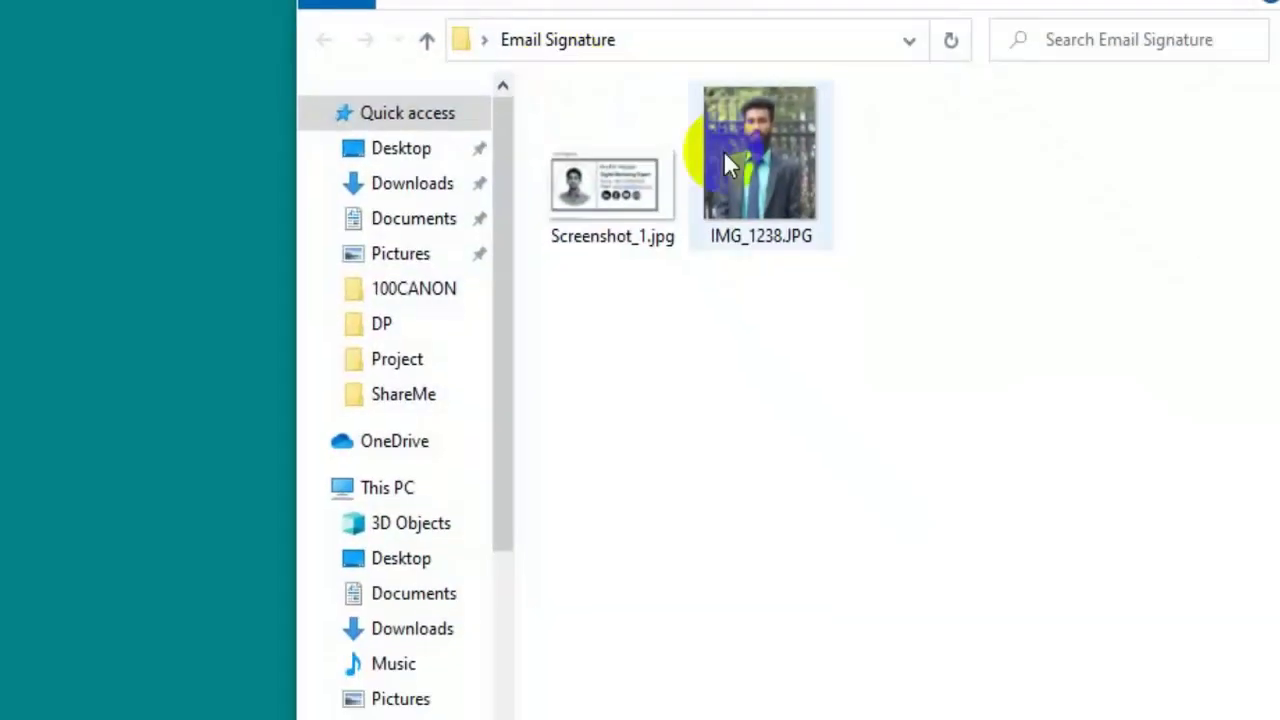
- Open Screenshot_1.jpg and zoom in on the sample signature layout
double_click(609, 185)
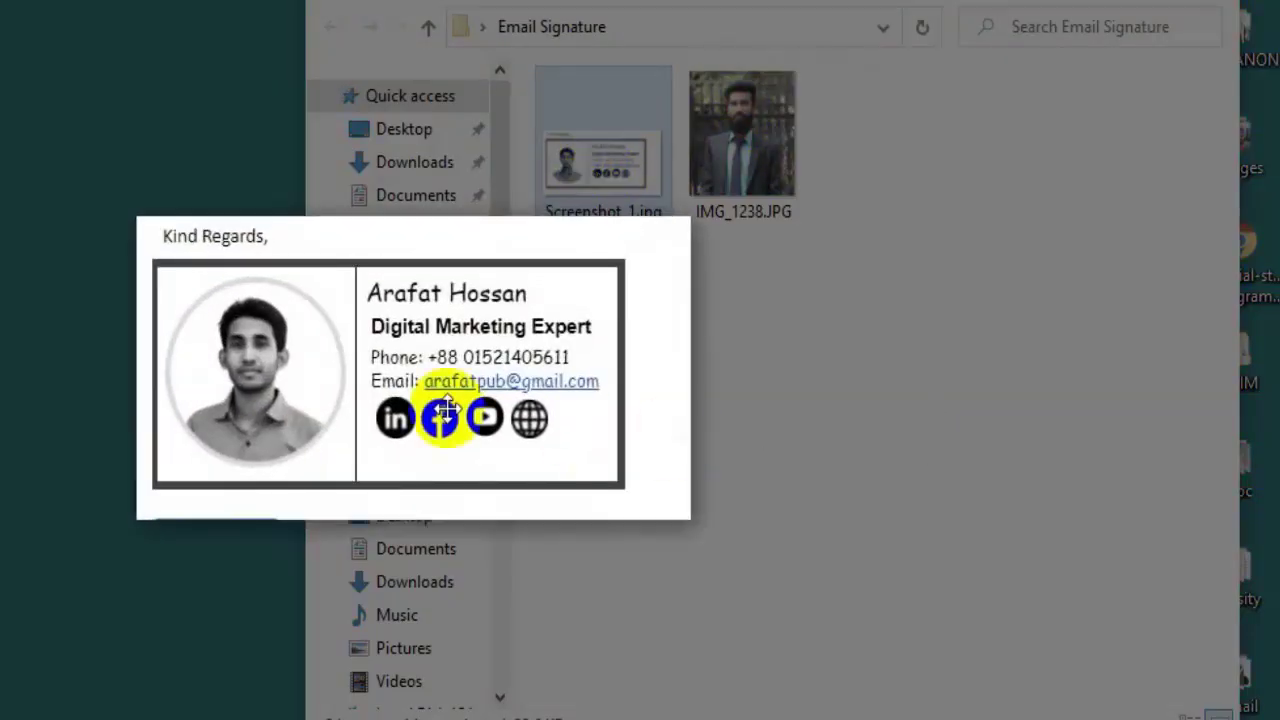
scroll(336, 377, up, 1)
scroll(336, 377, up, 1)
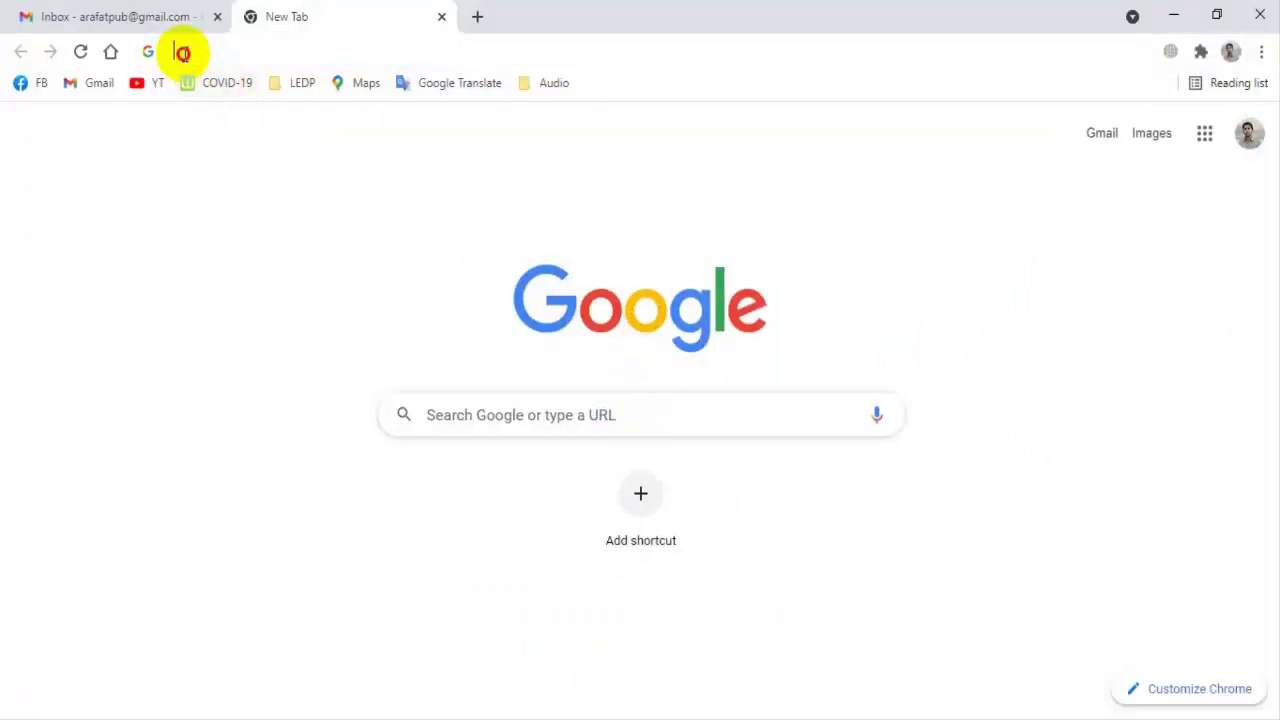
- Search Google for 'facebook icon' and open a larger Facebook logo preview
click(182, 52)
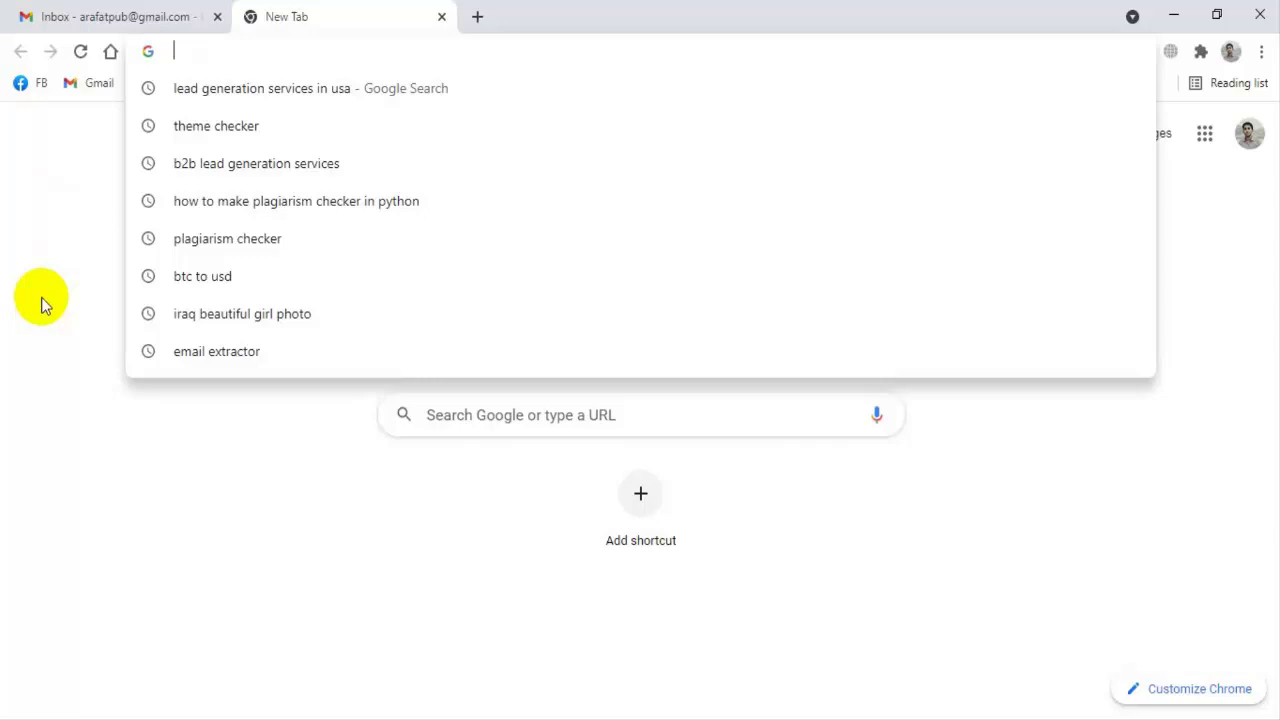
text(face)
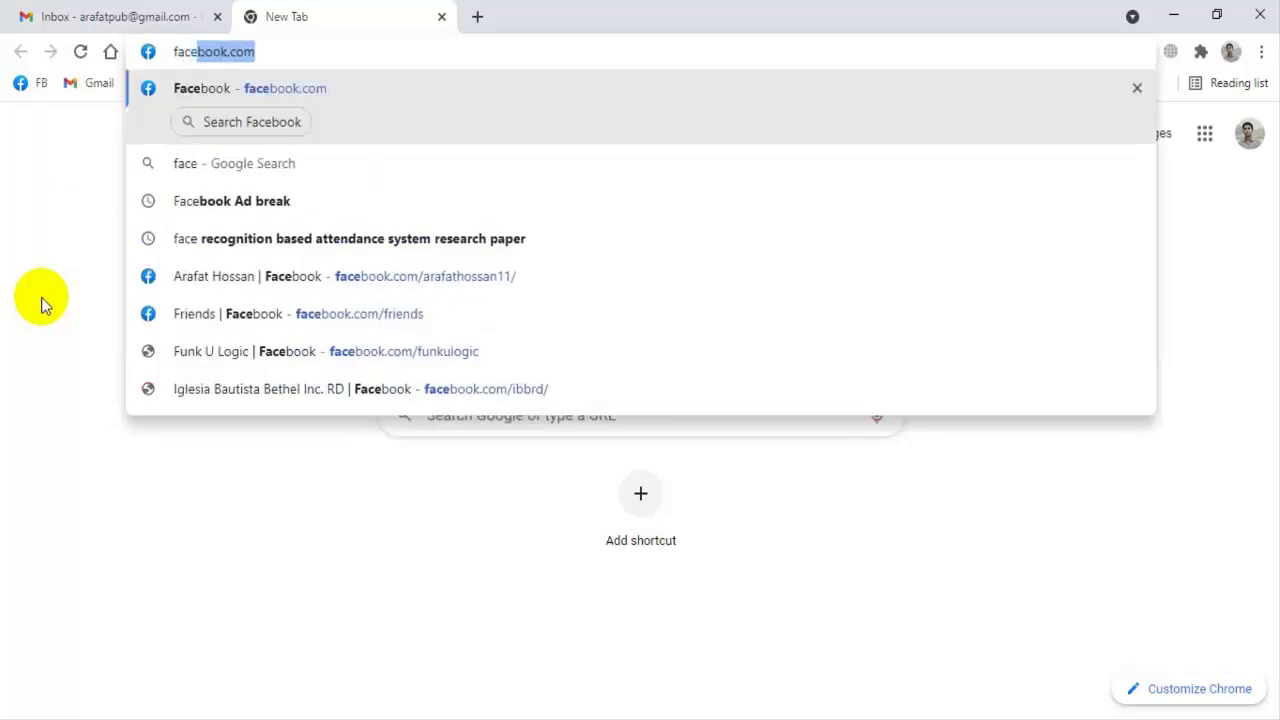
text(bo)
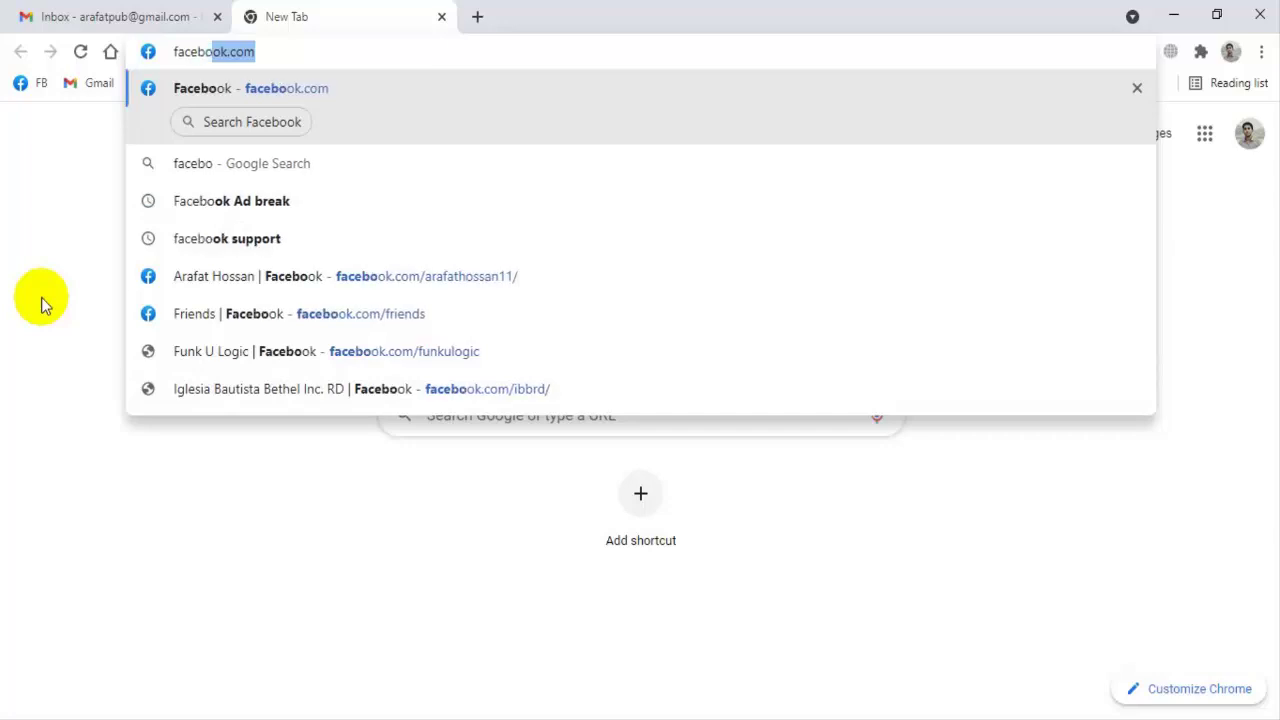
text(ok i)
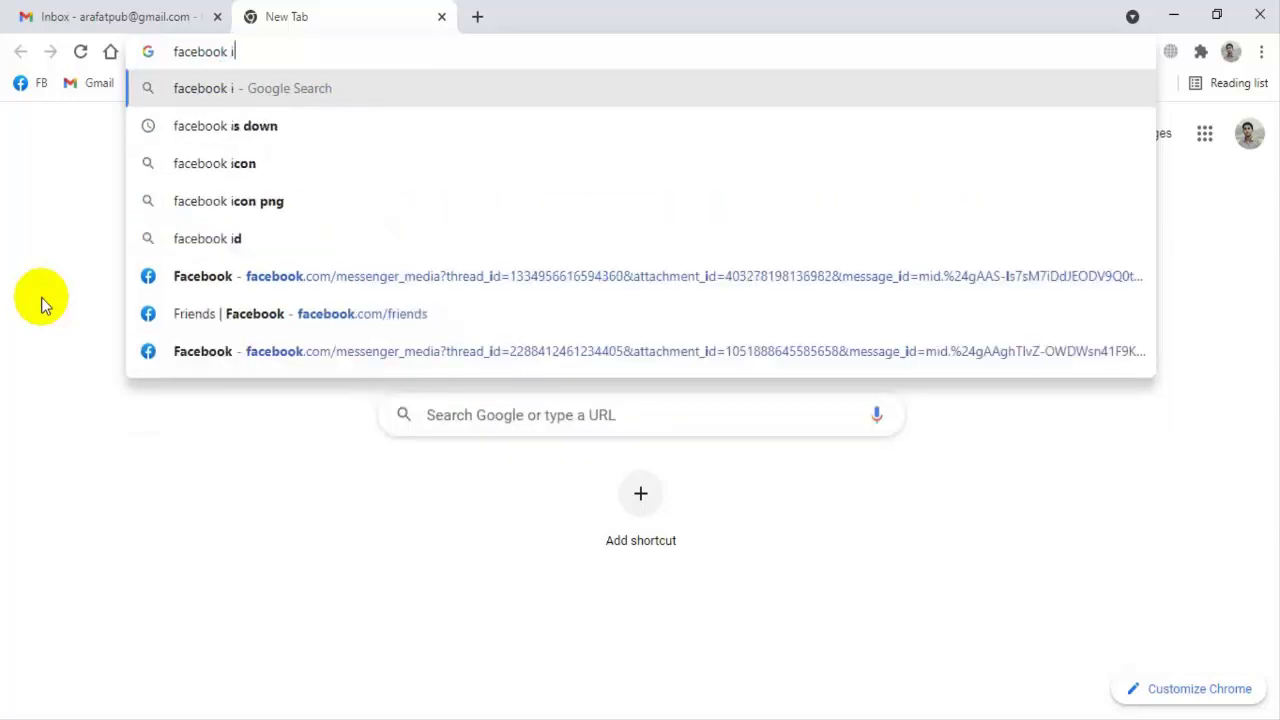
text(con)
key(Return)
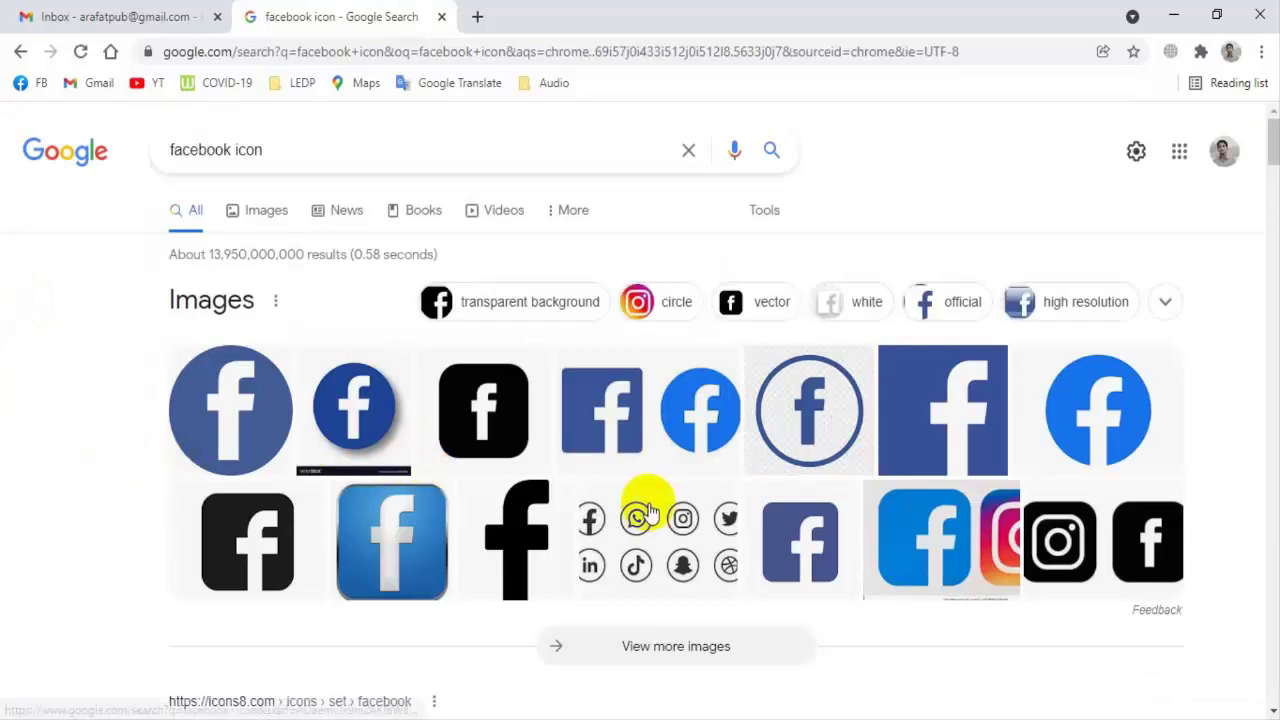
scroll(640, 515, down, 2)
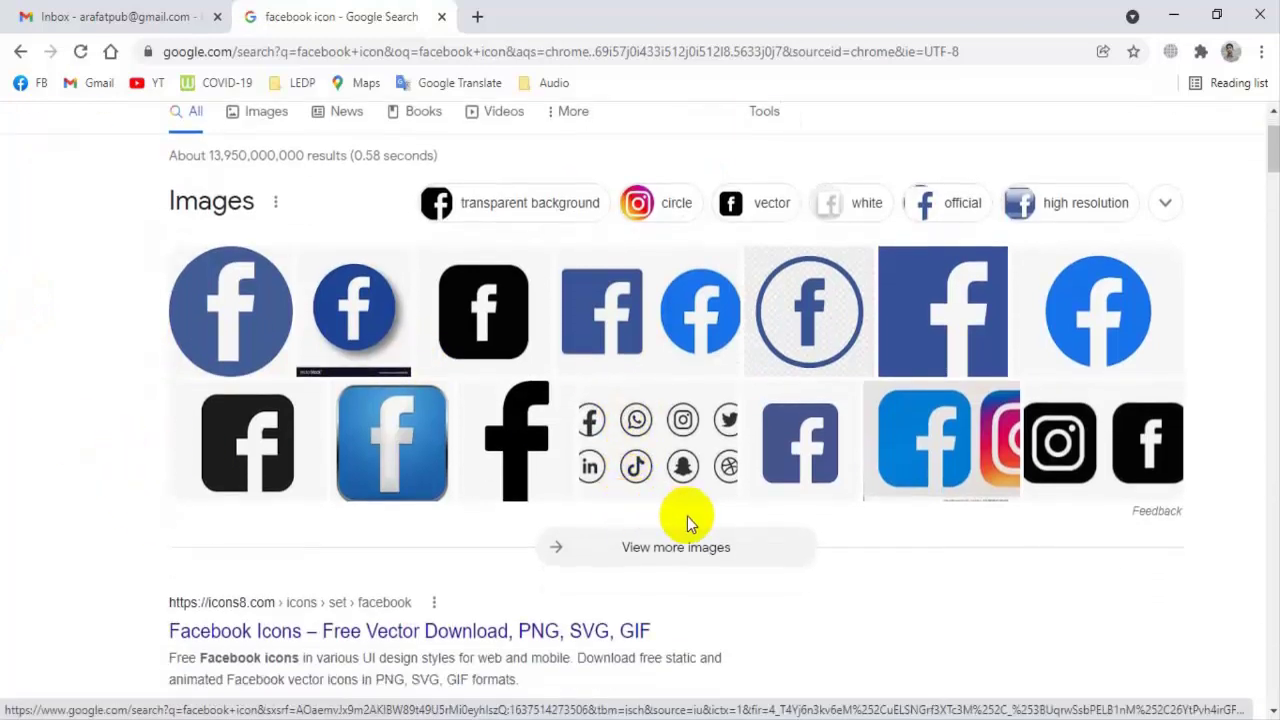
click(700, 530)
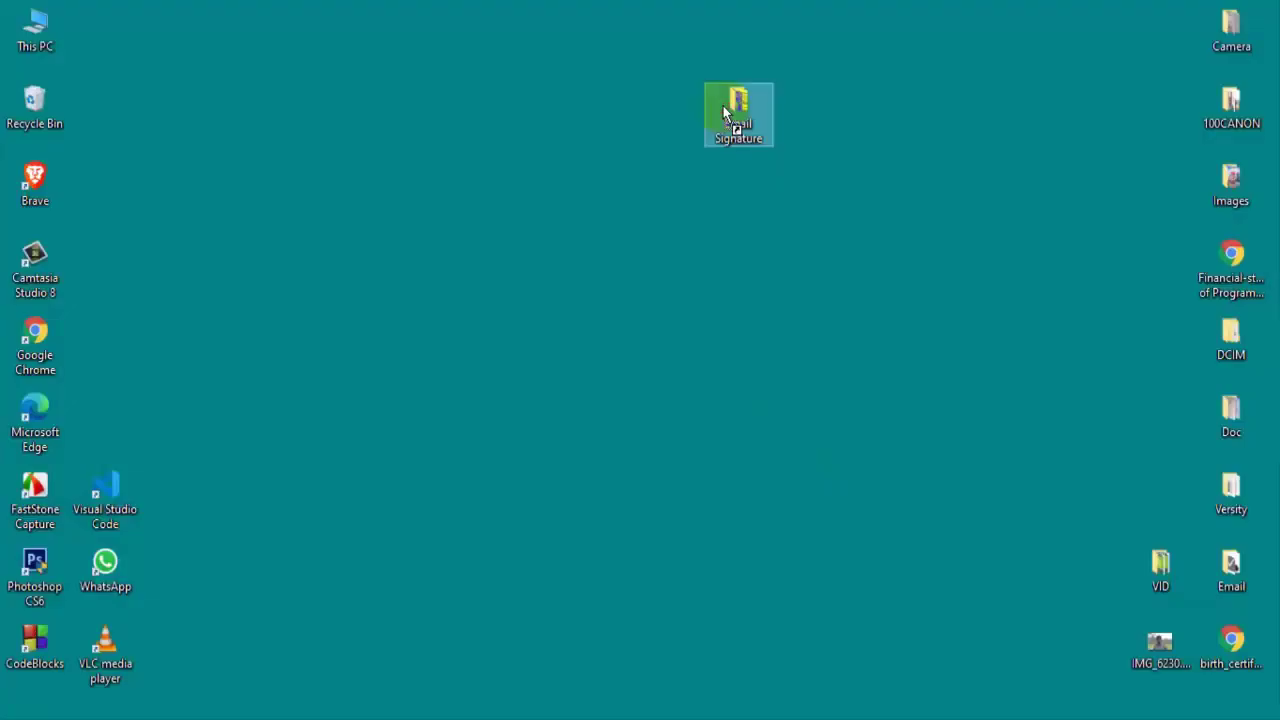
- Save the Facebook logo to the Email Signature folder, then search and save a LinkedIn icon
drag(722, 104, 723, 106)
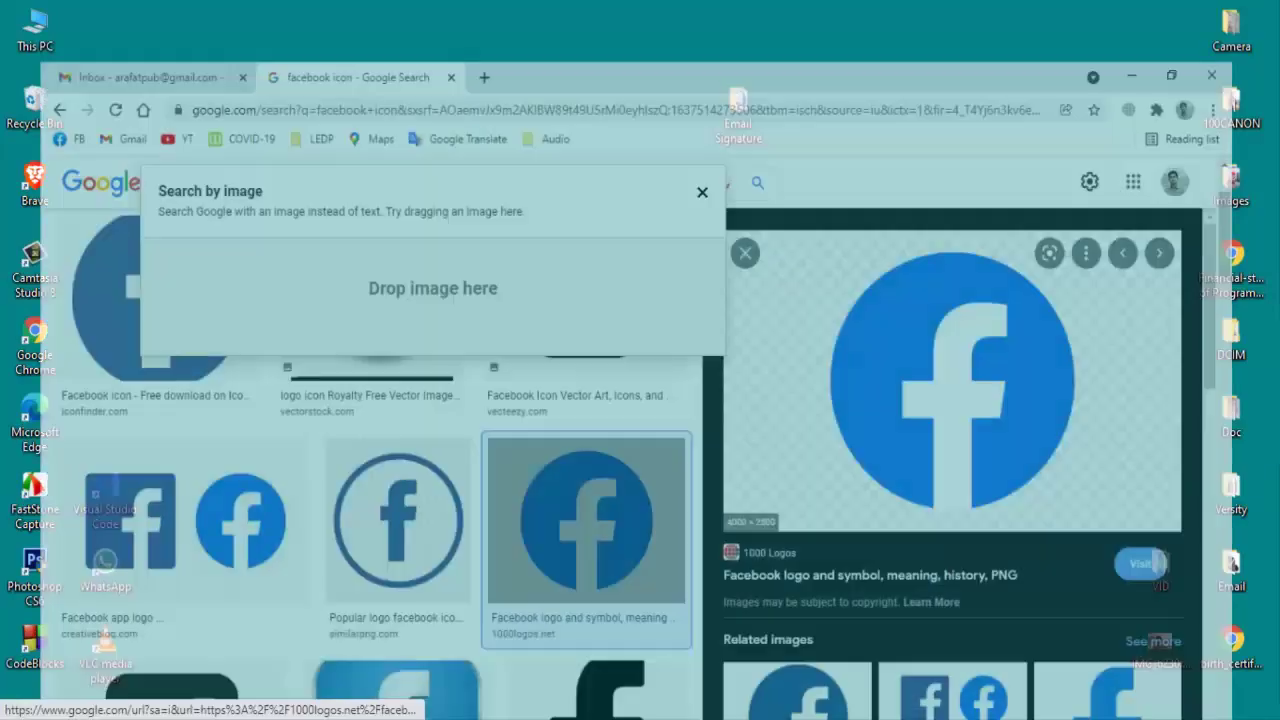
text(lin)
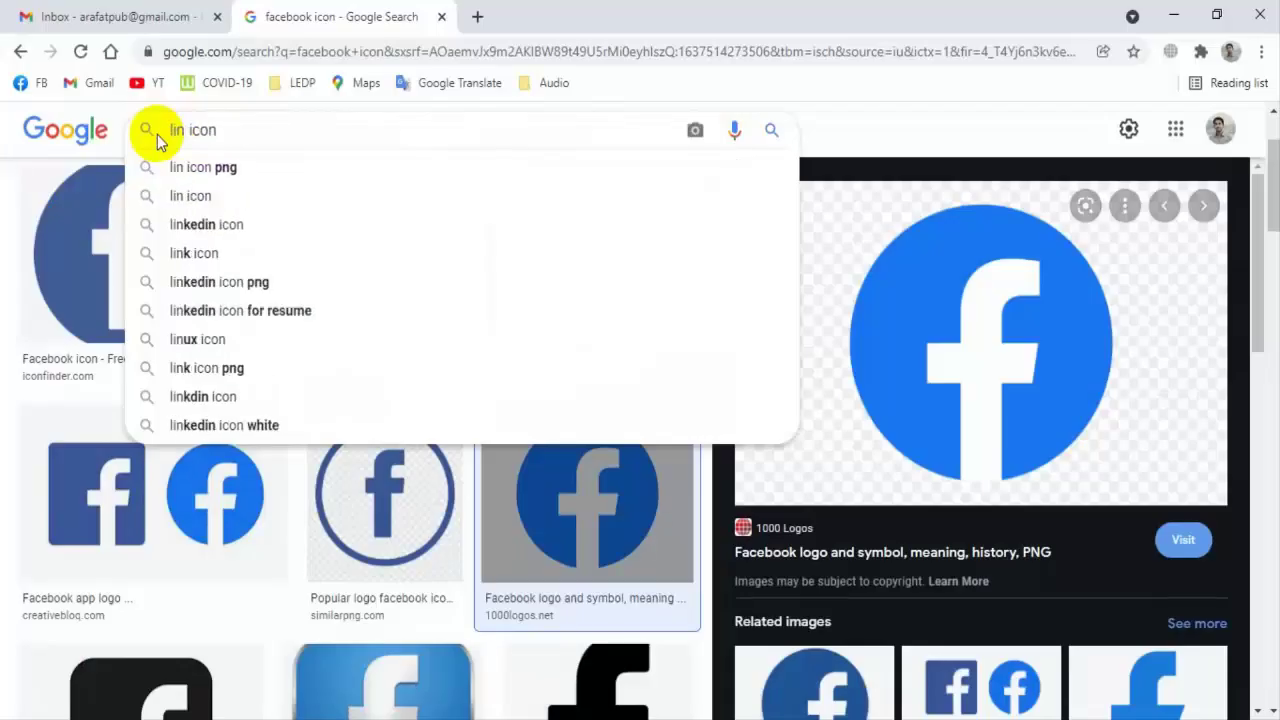
text(k)
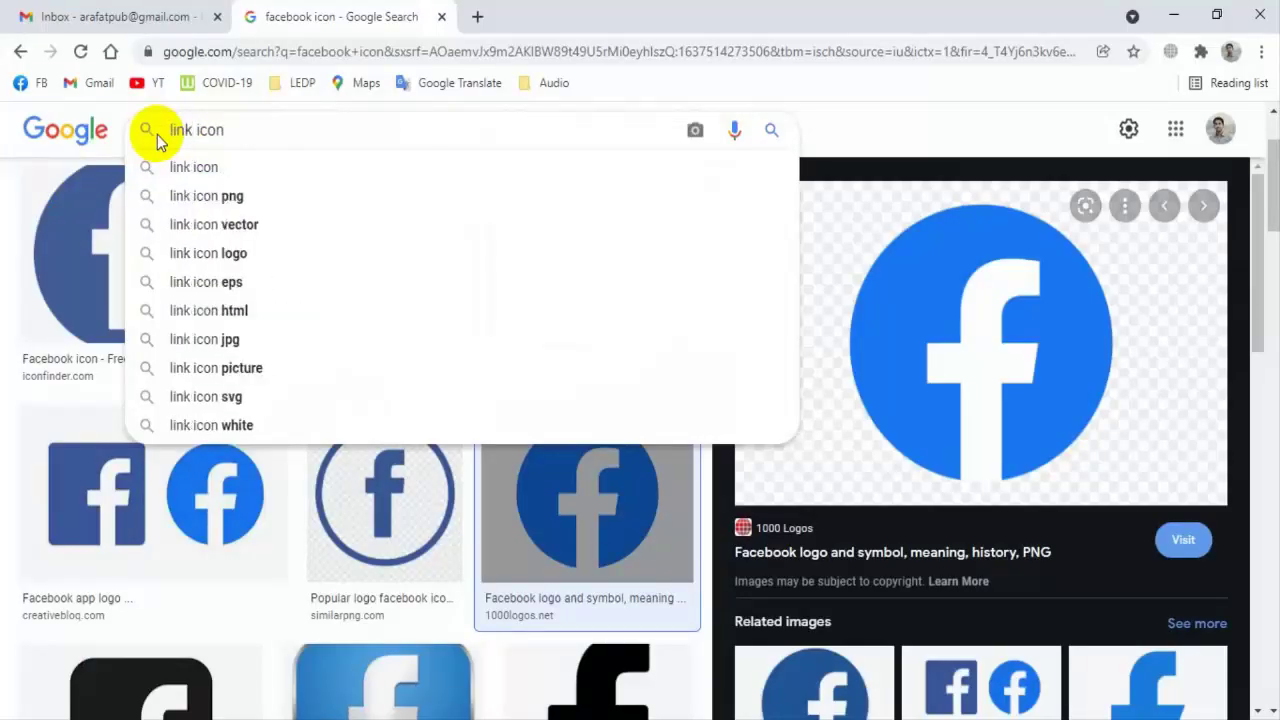
text(edin)
key(Return)
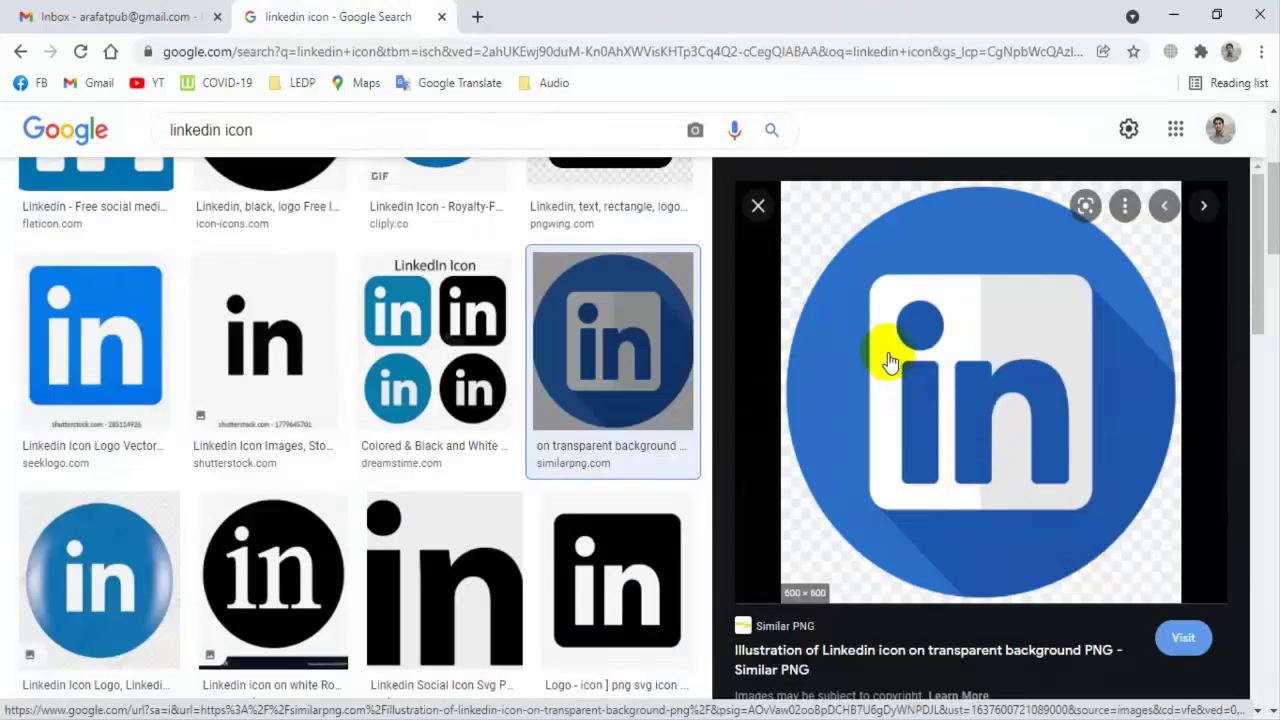
mouse_move(888, 363)
mouse_down()
mouse_move(1240, 688)
mouse_move(740, 120)
mouse_up()
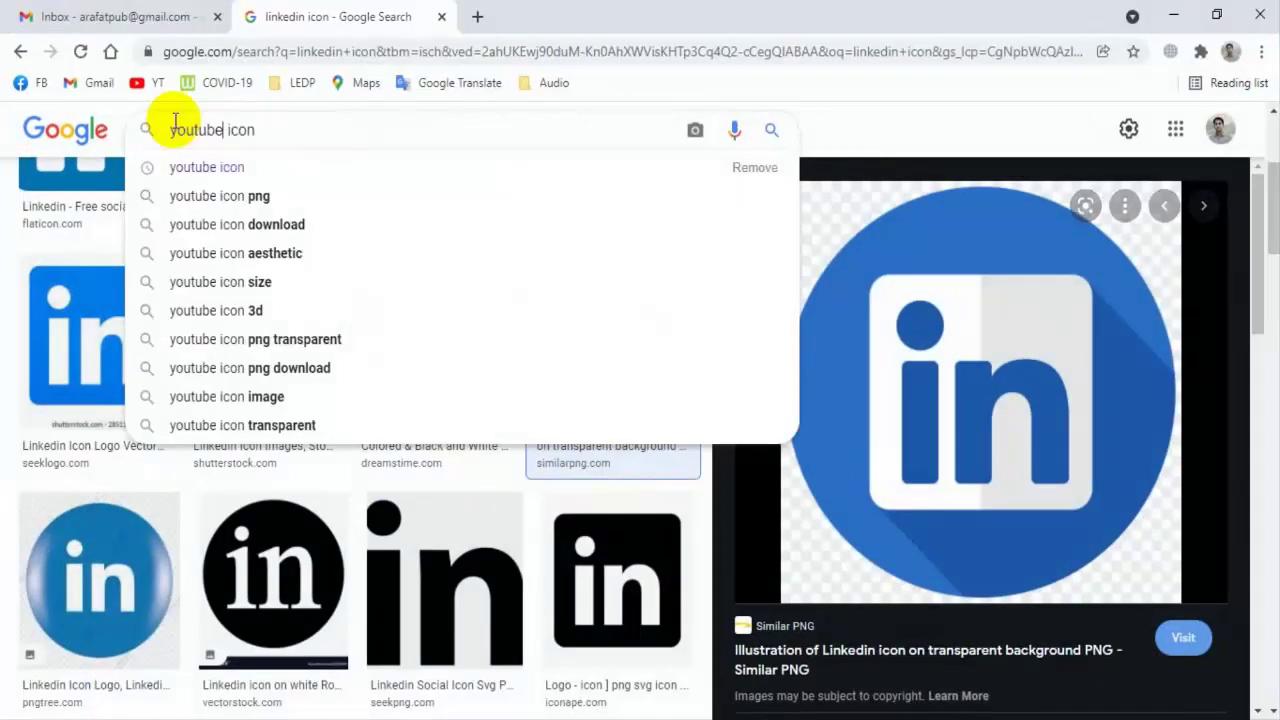
- Save a YouTube icon to the folder and change the search query to 'fiverr icon'
key(Return)
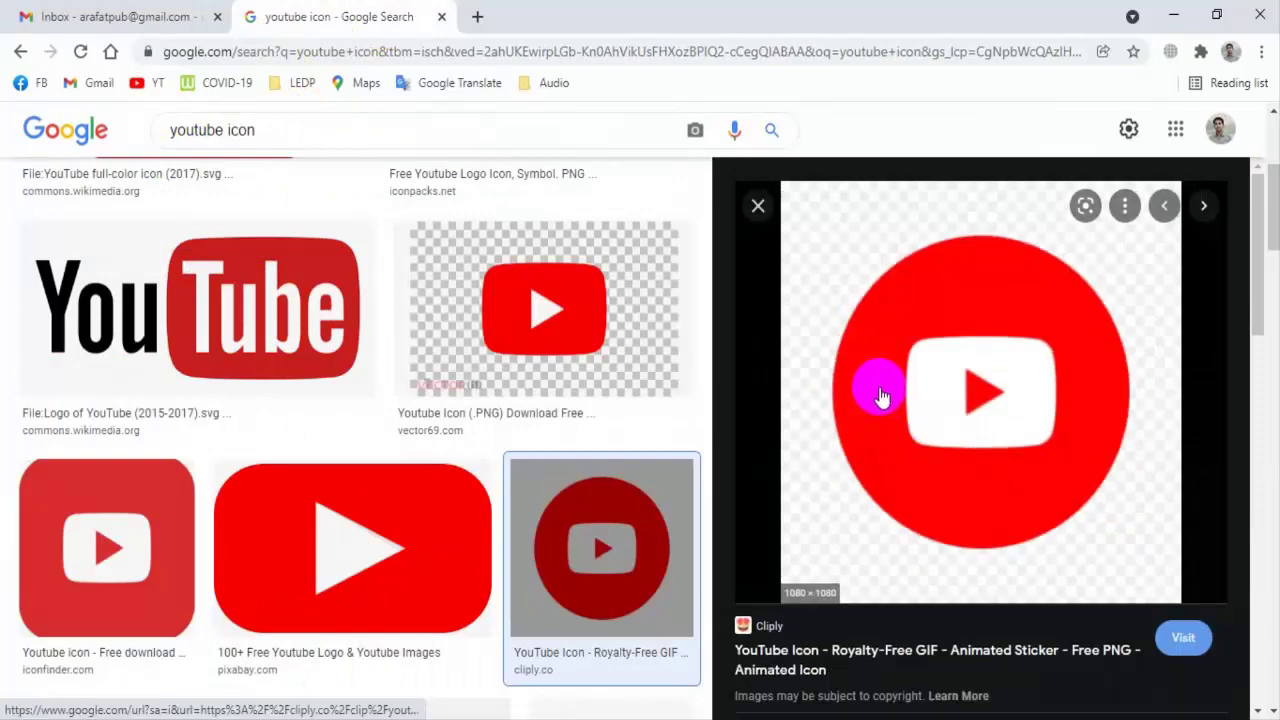
mouse_move(900, 466)
mouse_down()
mouse_move(988, 538)
mouse_move(731, 115)
mouse_up()
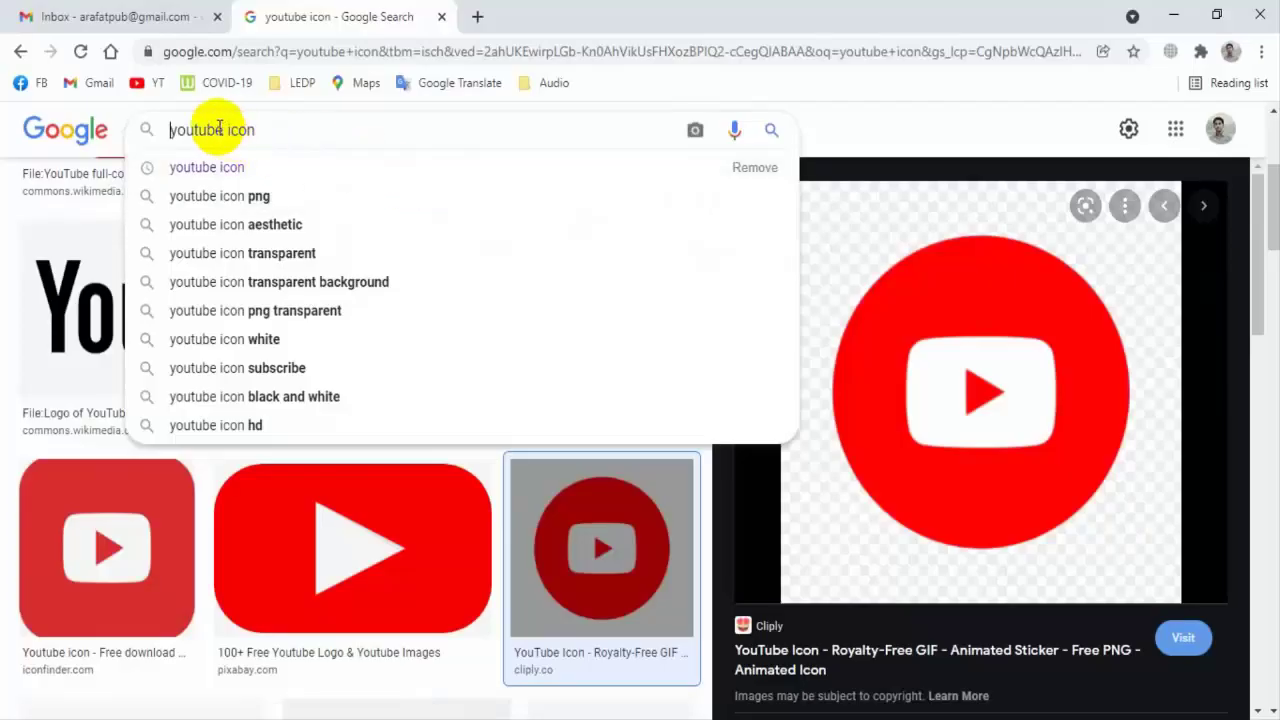
drag(223, 130, 155, 135)
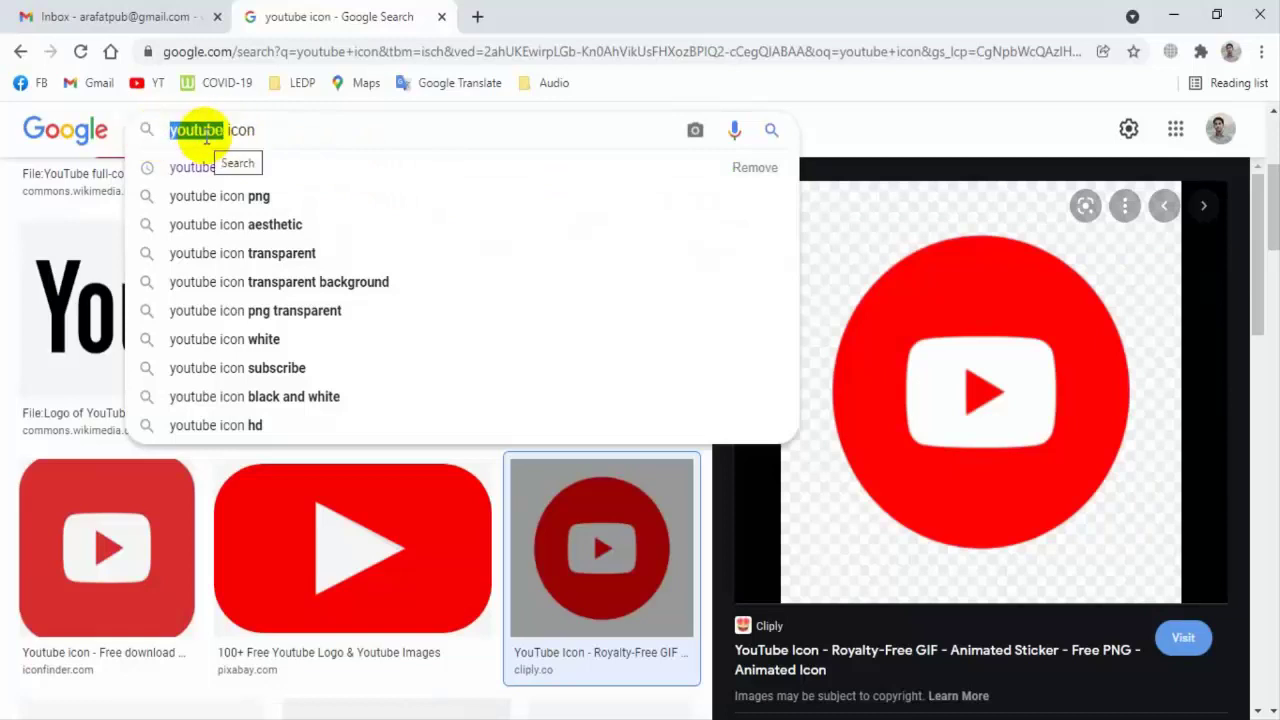
text(fi)
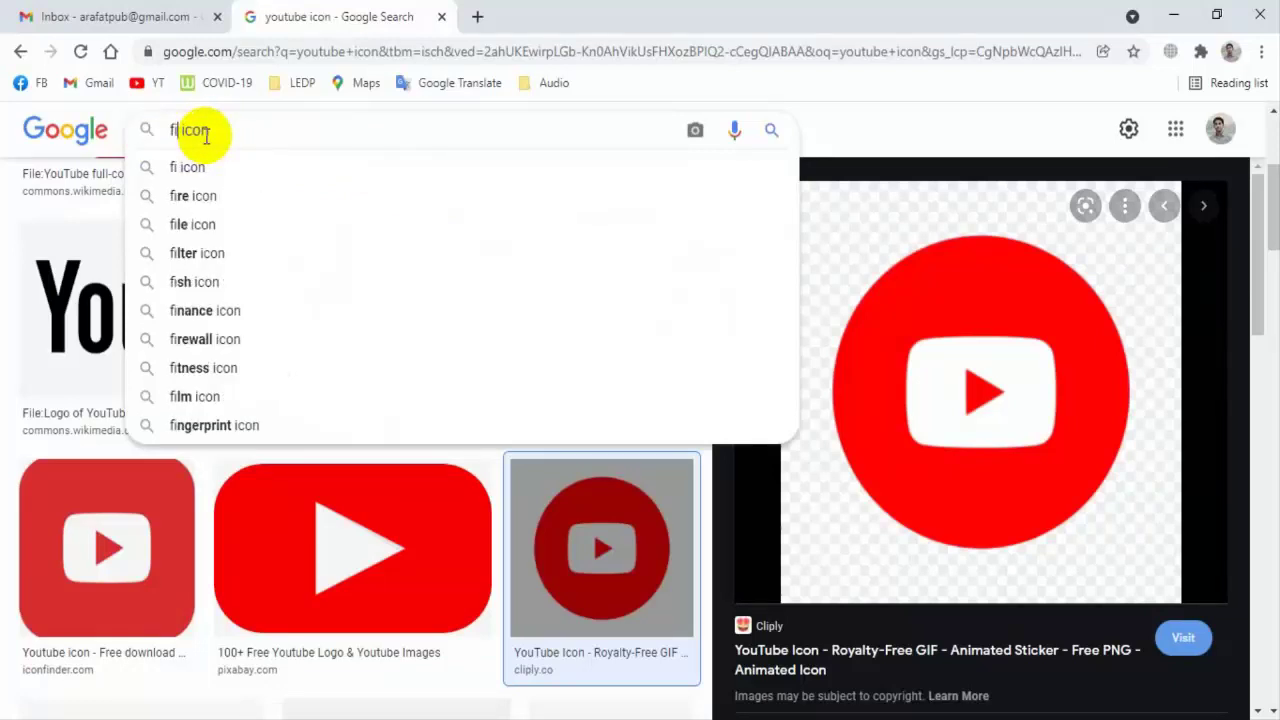
text(verr)
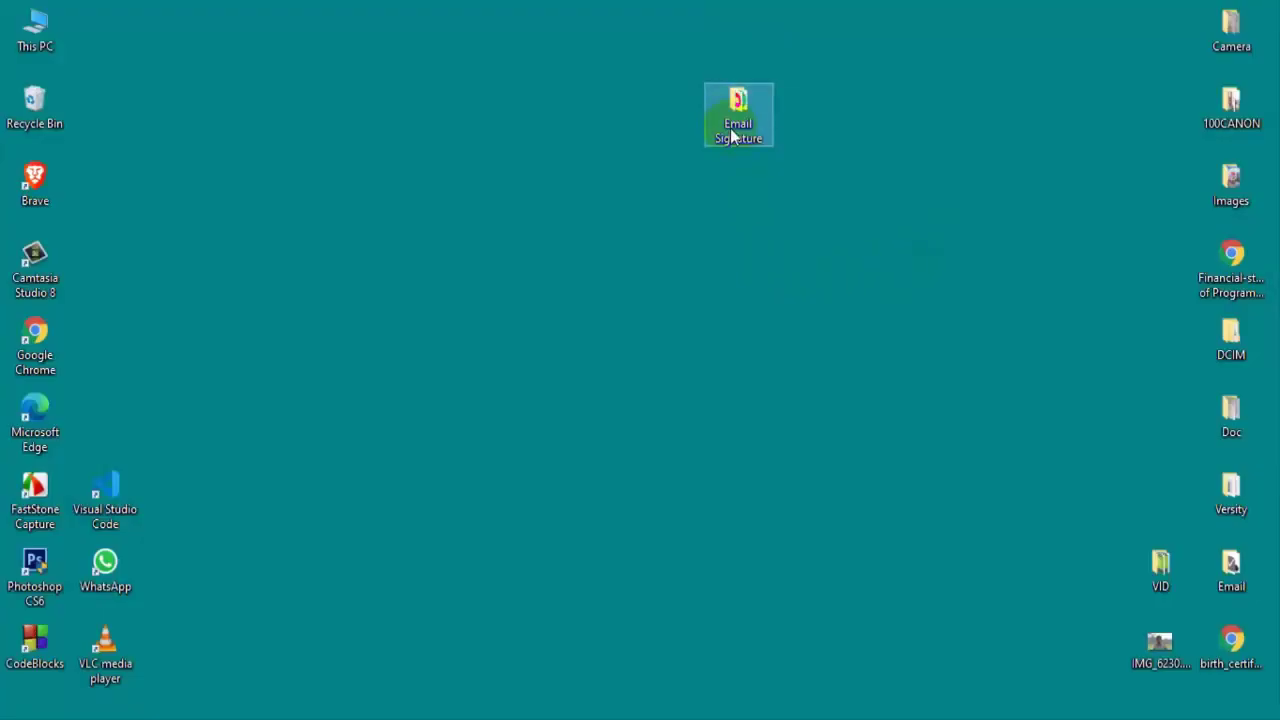
- Open the Email Signature folder and briefly preview the IMG_1238.JPG portrait photo
double_click(736, 124)
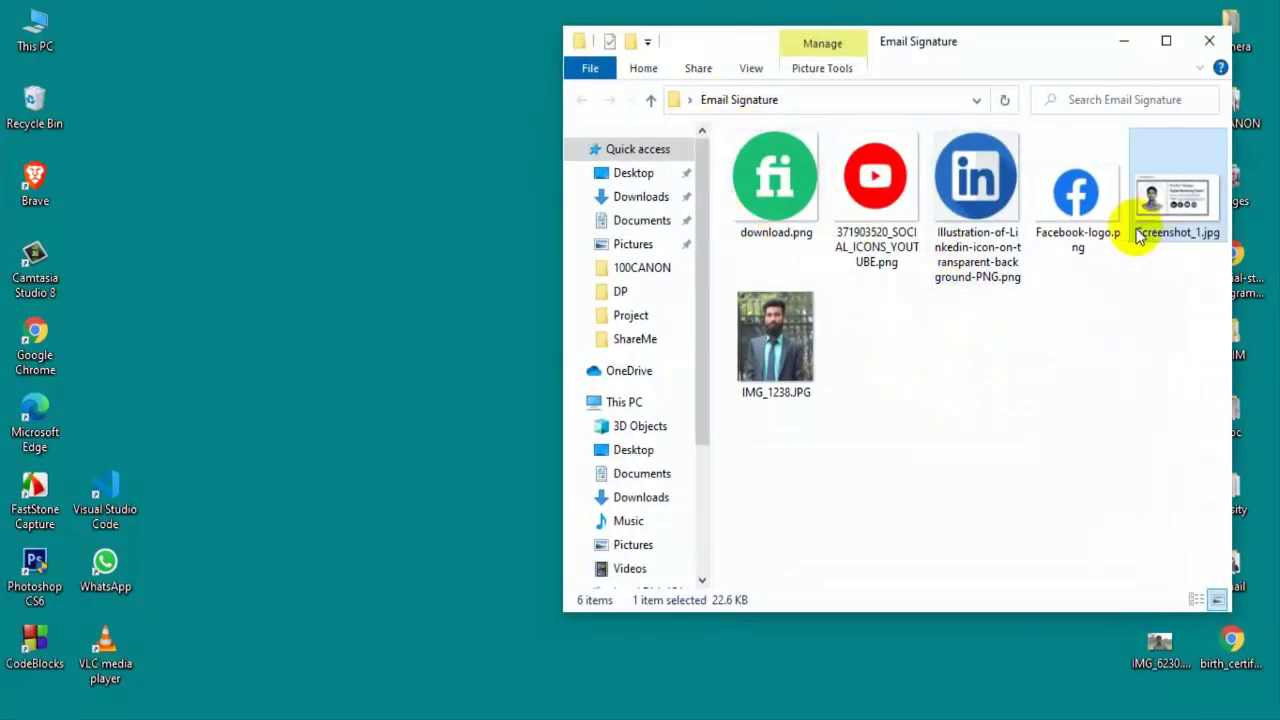
click(792, 366)
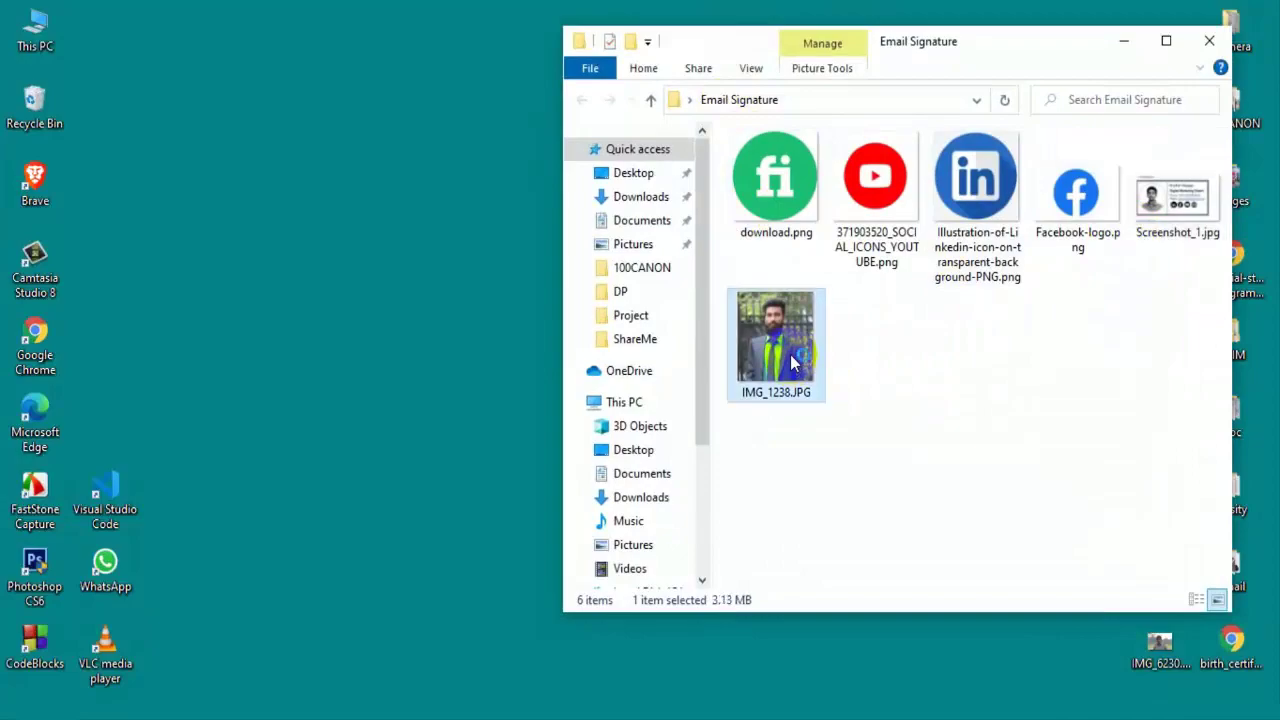
double_click(790, 364)
click(1266, 20)
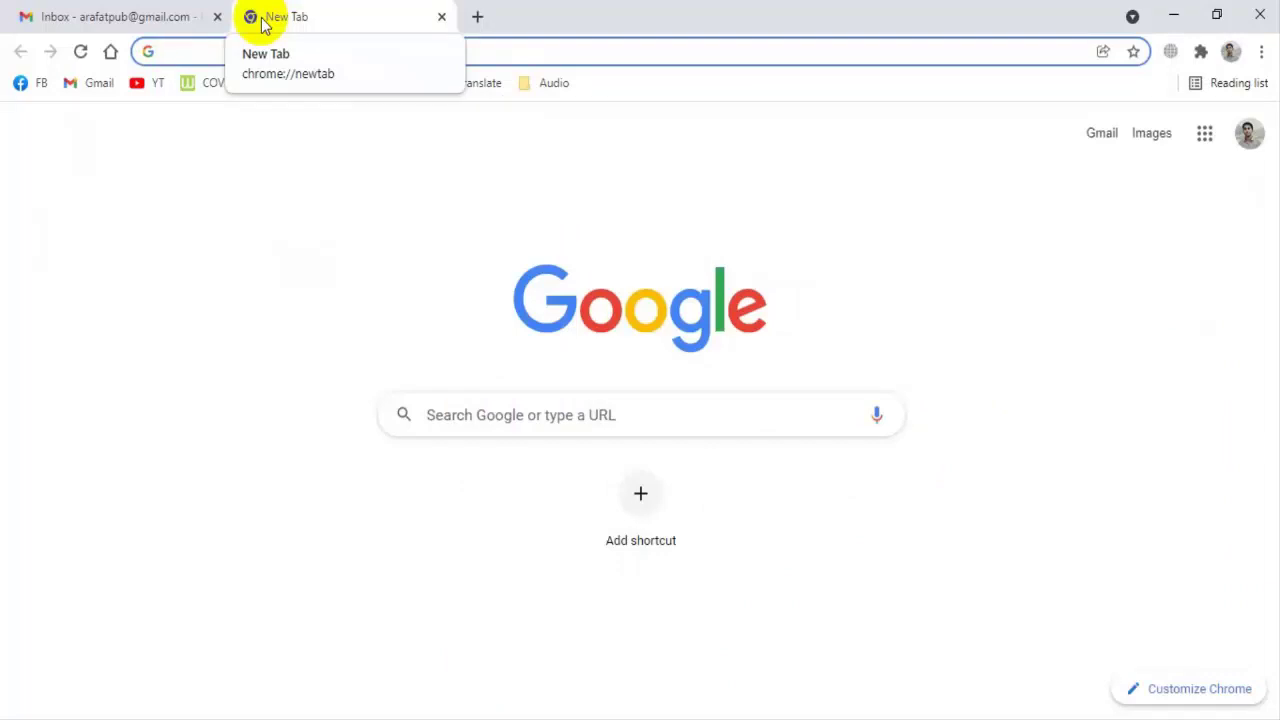
- Go to canva.com and create a custom-size 100 × 100 px design
text(canva.com)
key(Return)
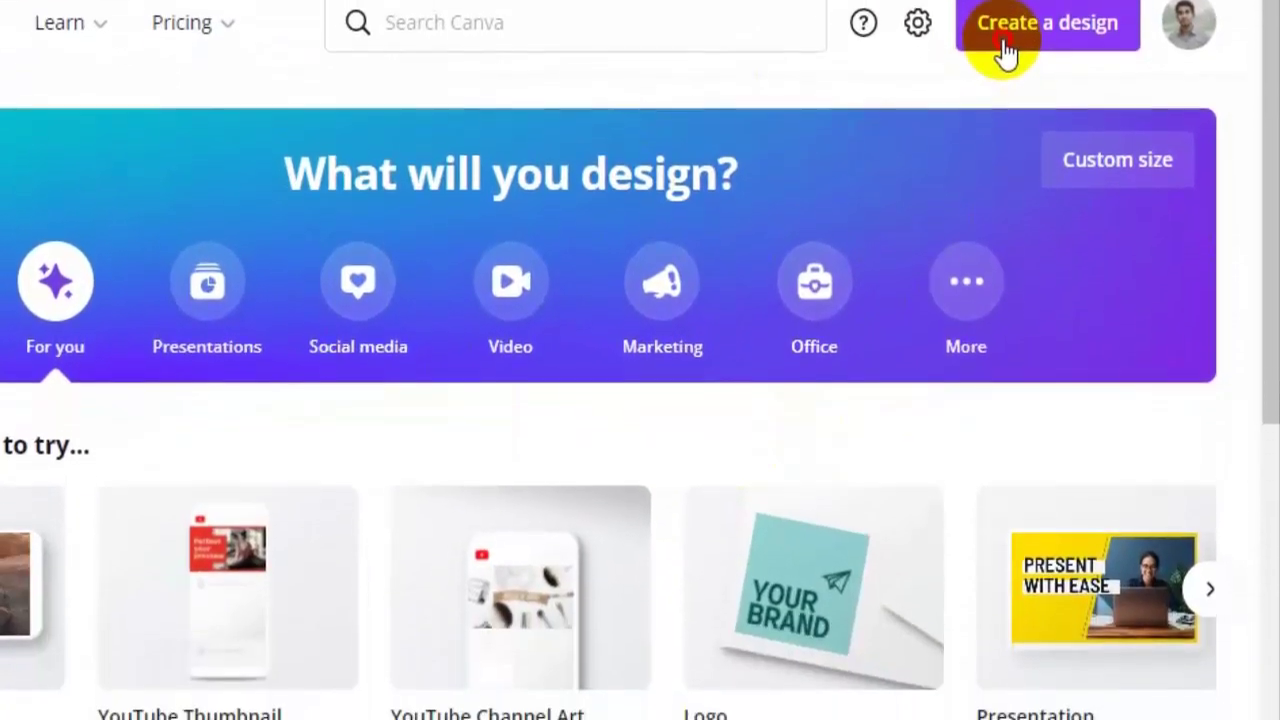
click(1005, 45)
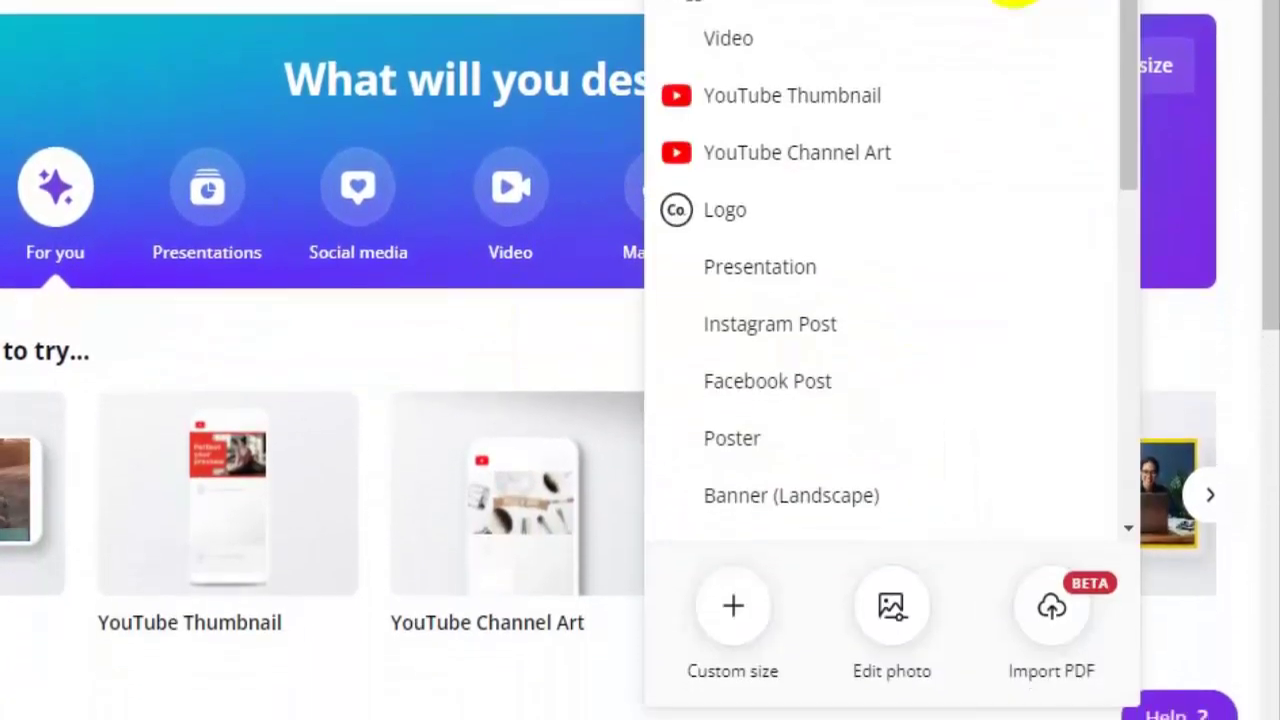
click(733, 620)
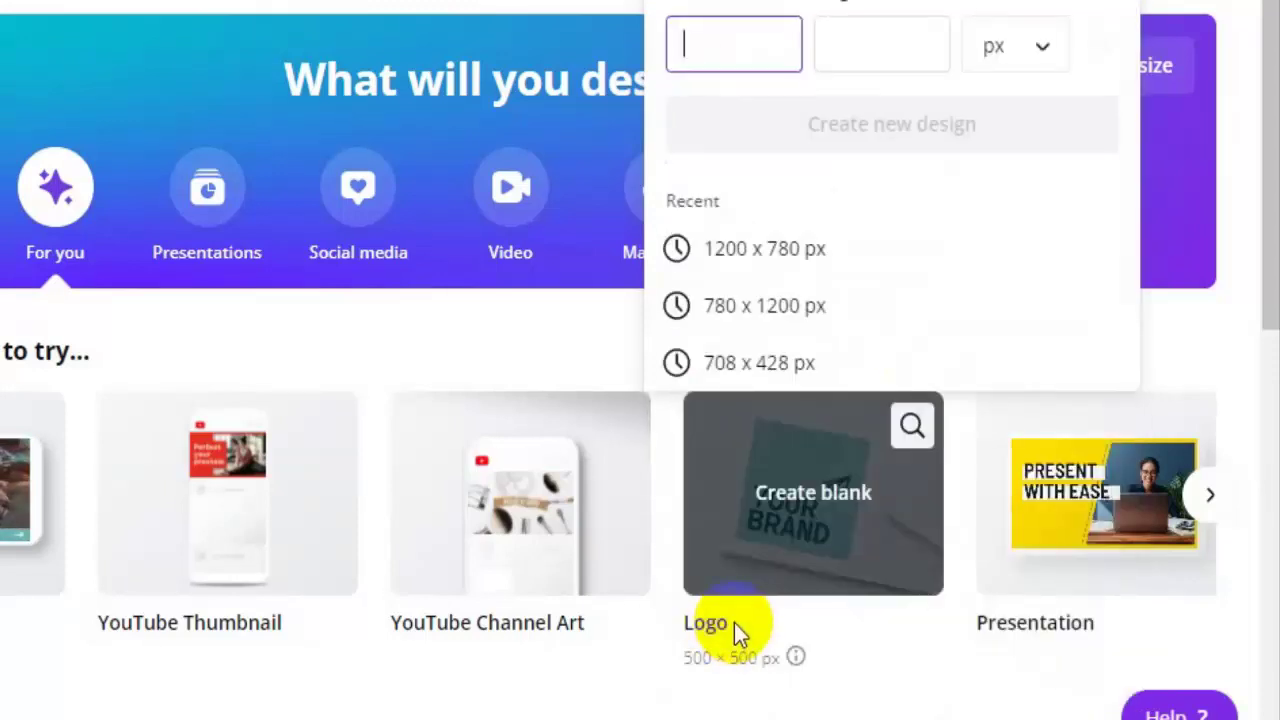
text(100)
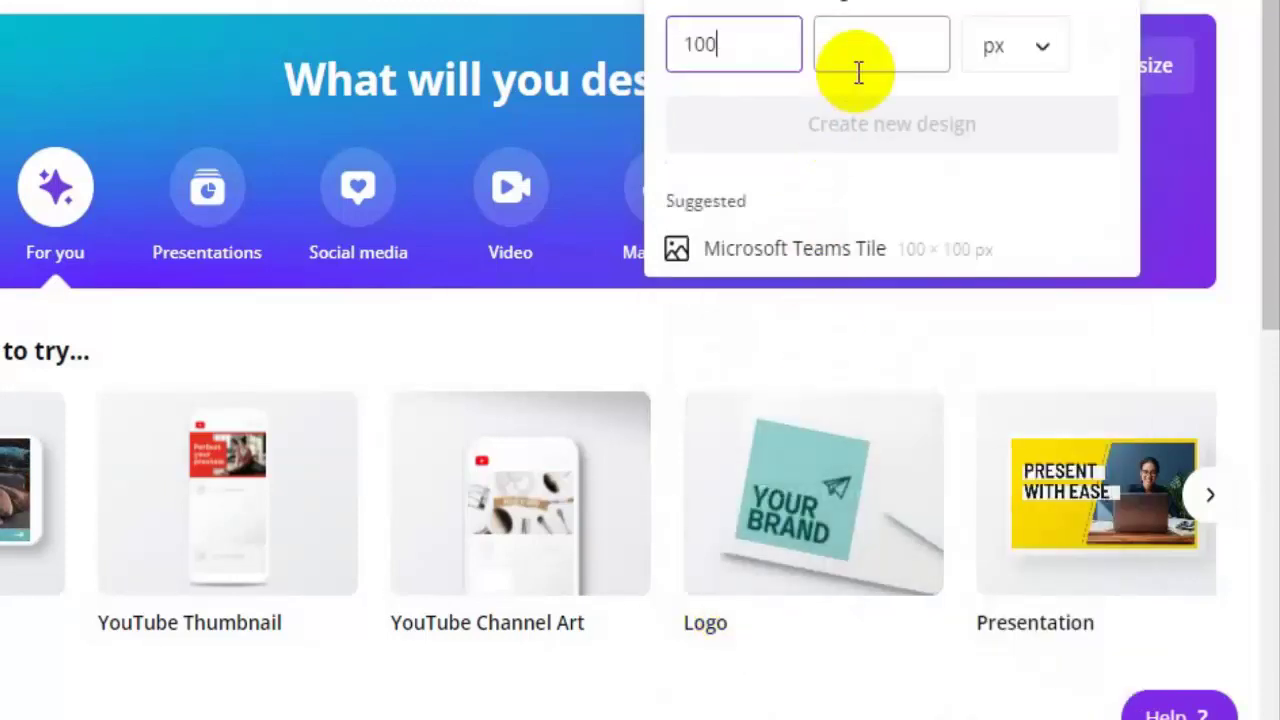
click(858, 72)
text(100)
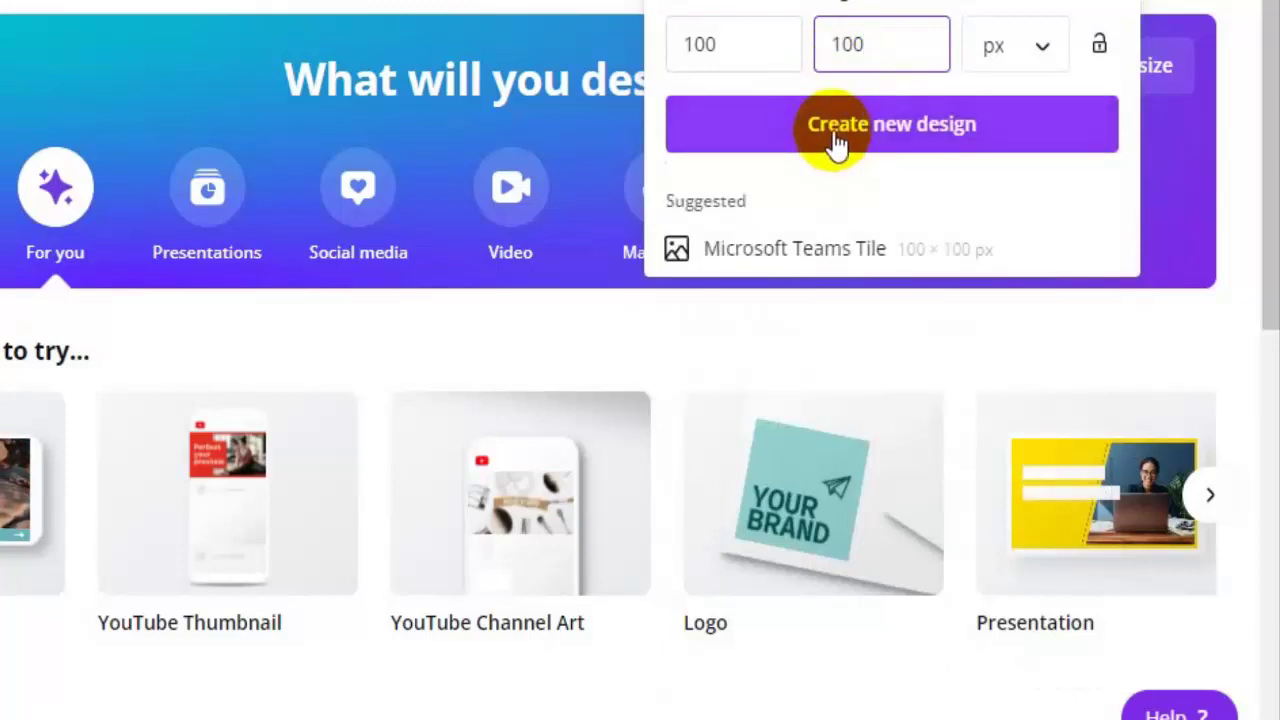
click(834, 129)
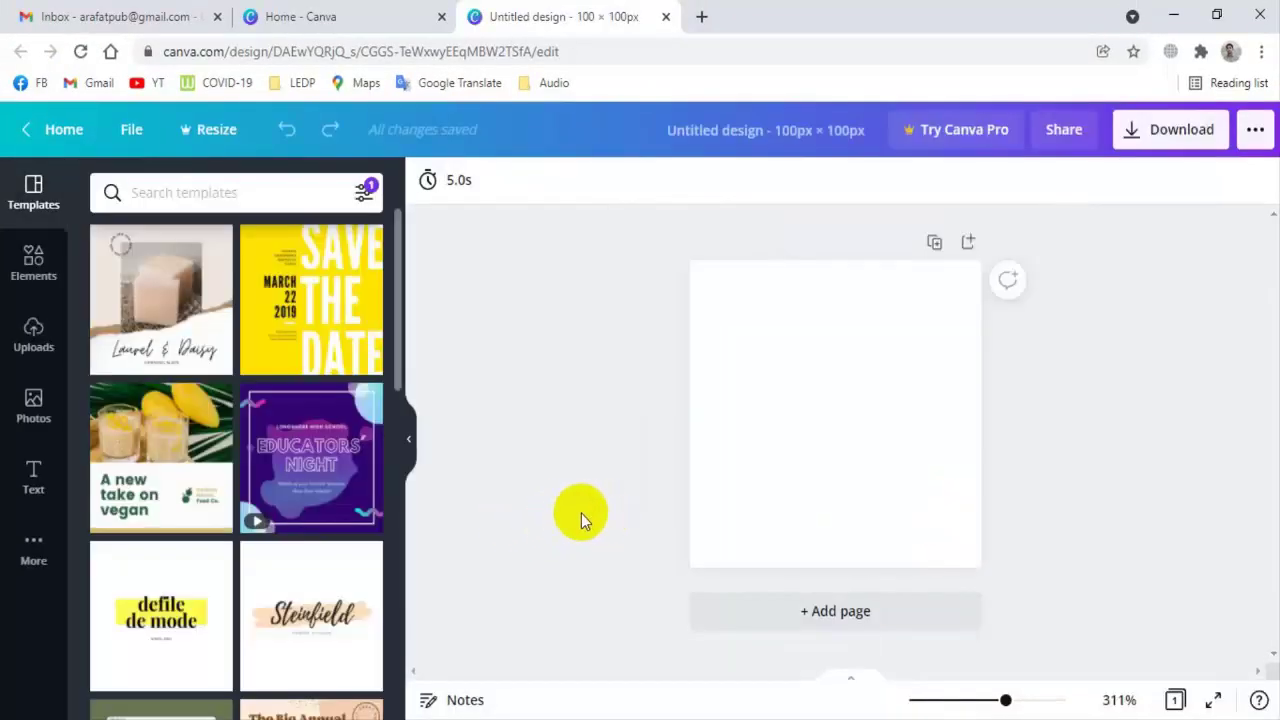
- Upload the YouTube, Facebook, LinkedIn and download.png icons plus IMG_1238.JPG into Canva
click(33, 335)
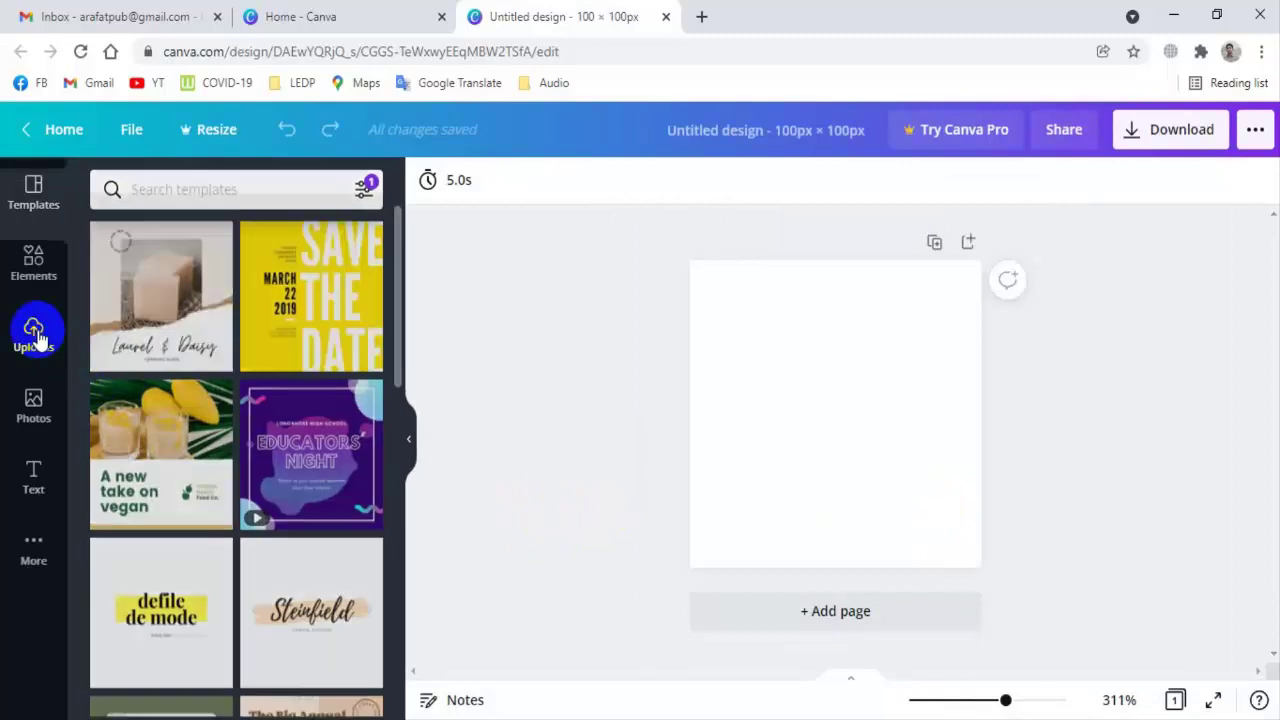
click(209, 196)
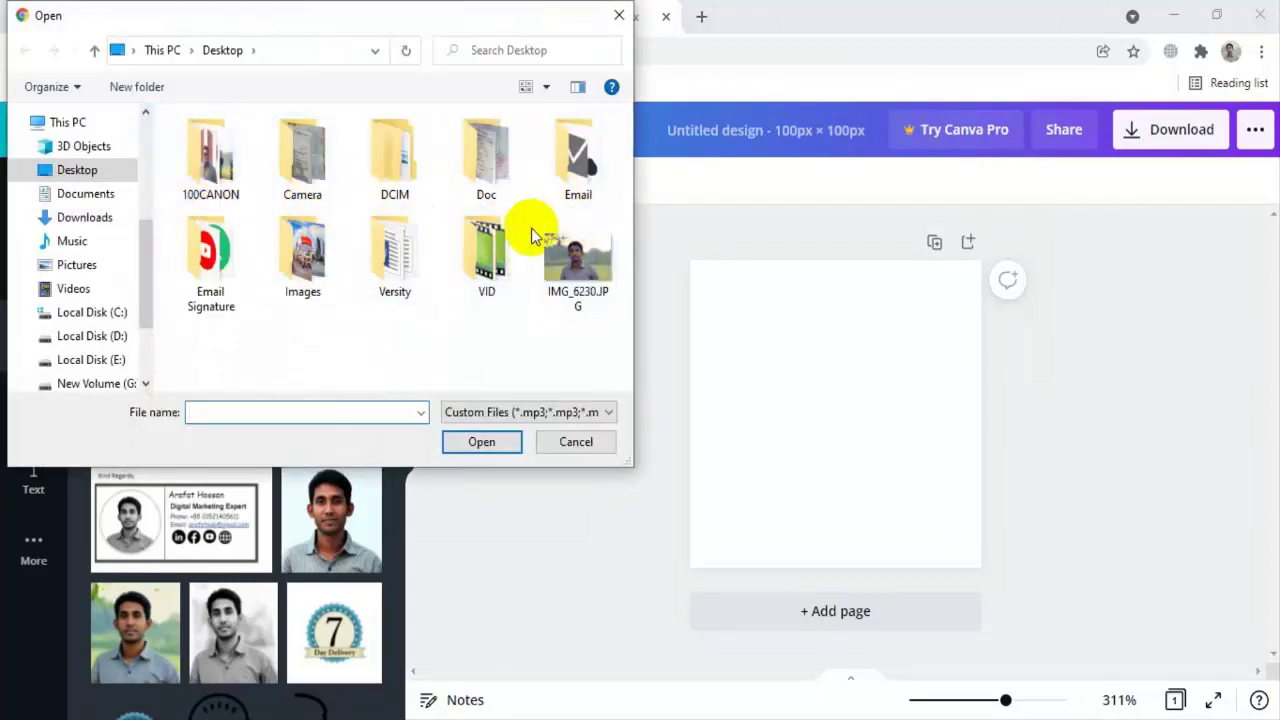
double_click(215, 262)
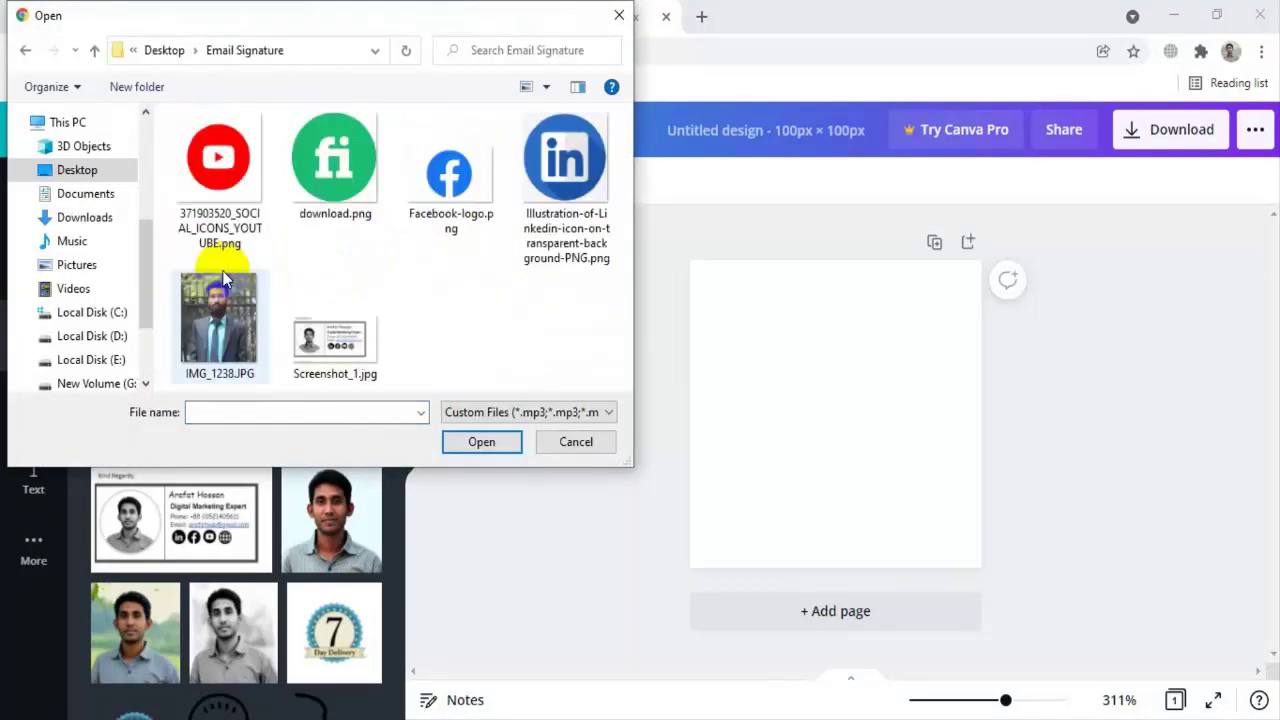
click(197, 195)
ctrl+click(337, 200)
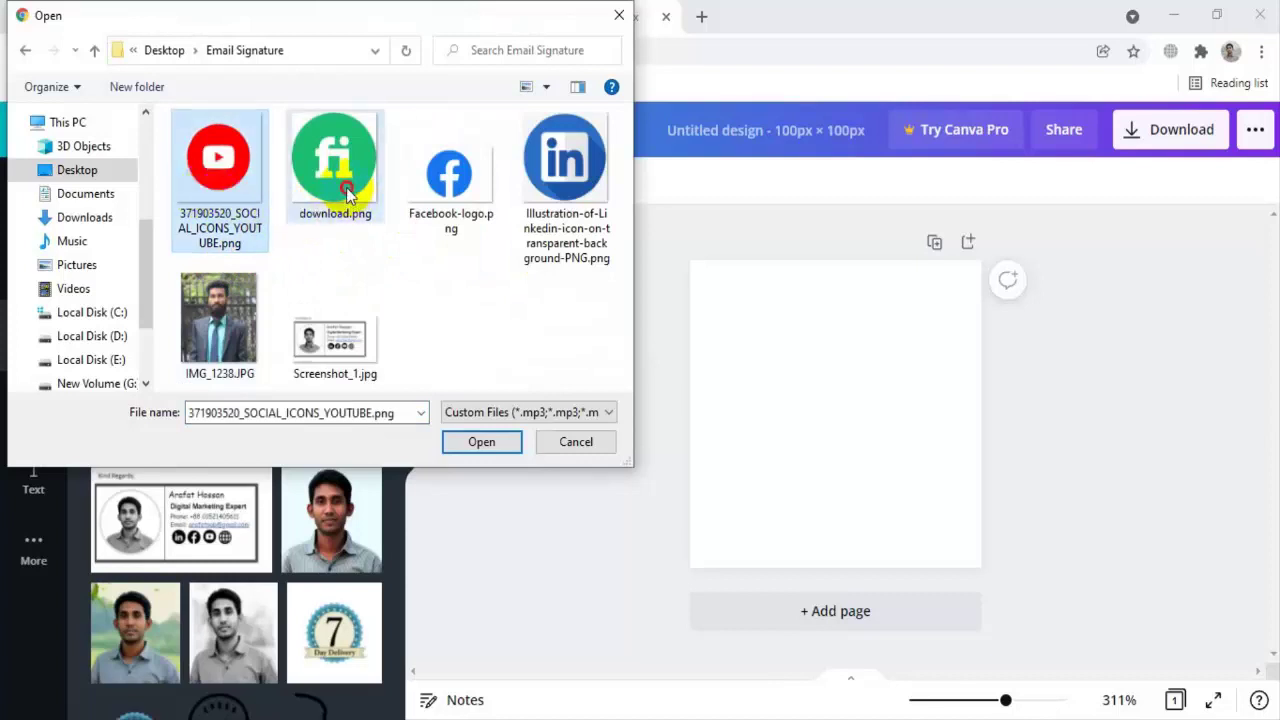
ctrl+click(464, 182)
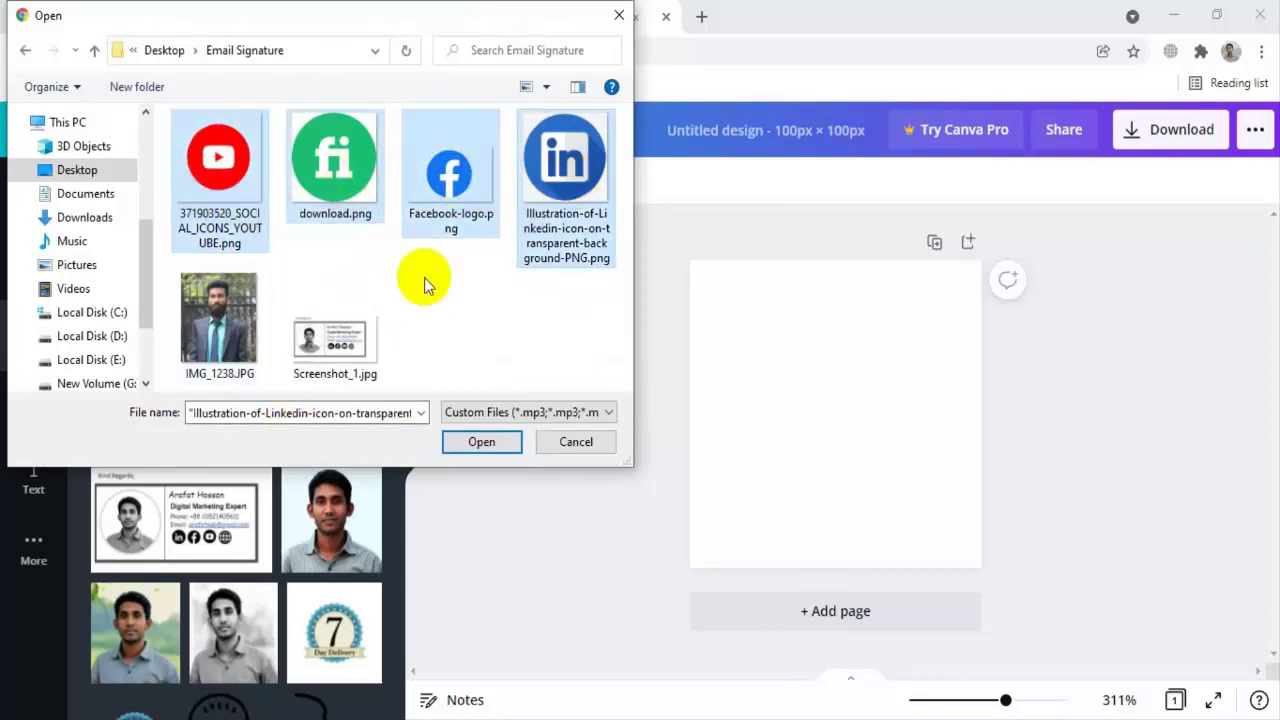
ctrl+click(224, 348)
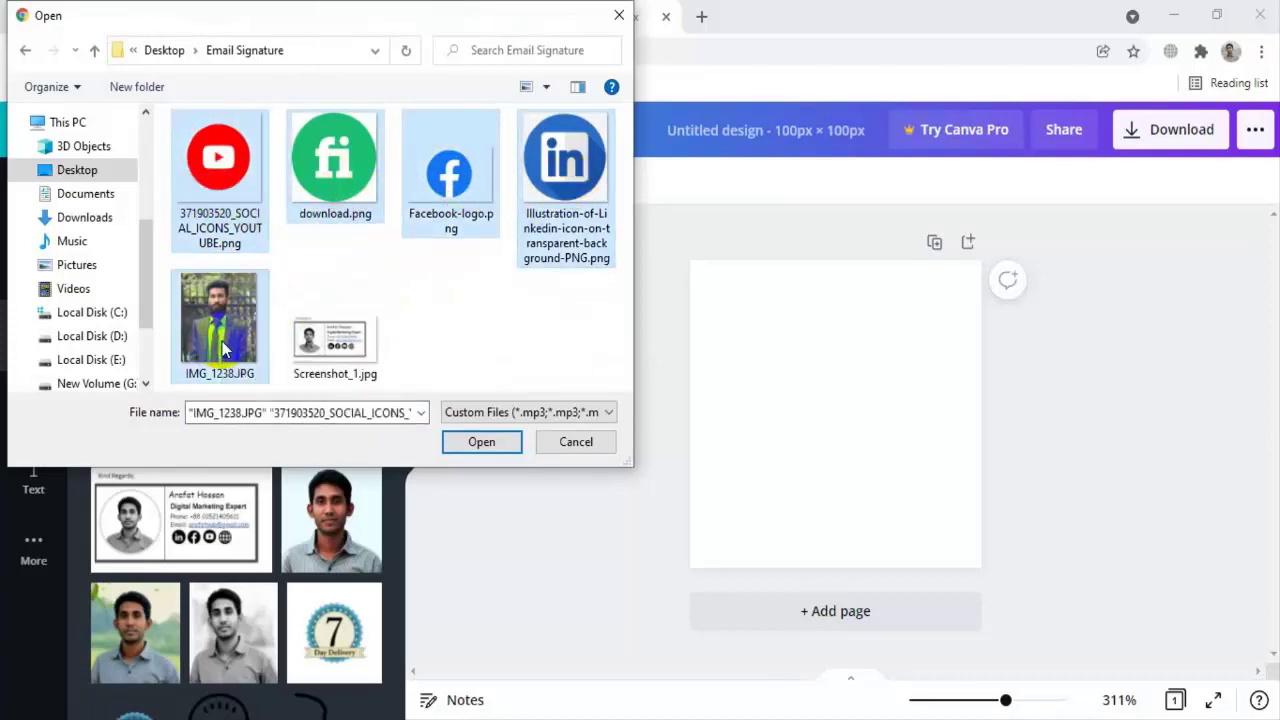
click(465, 444)
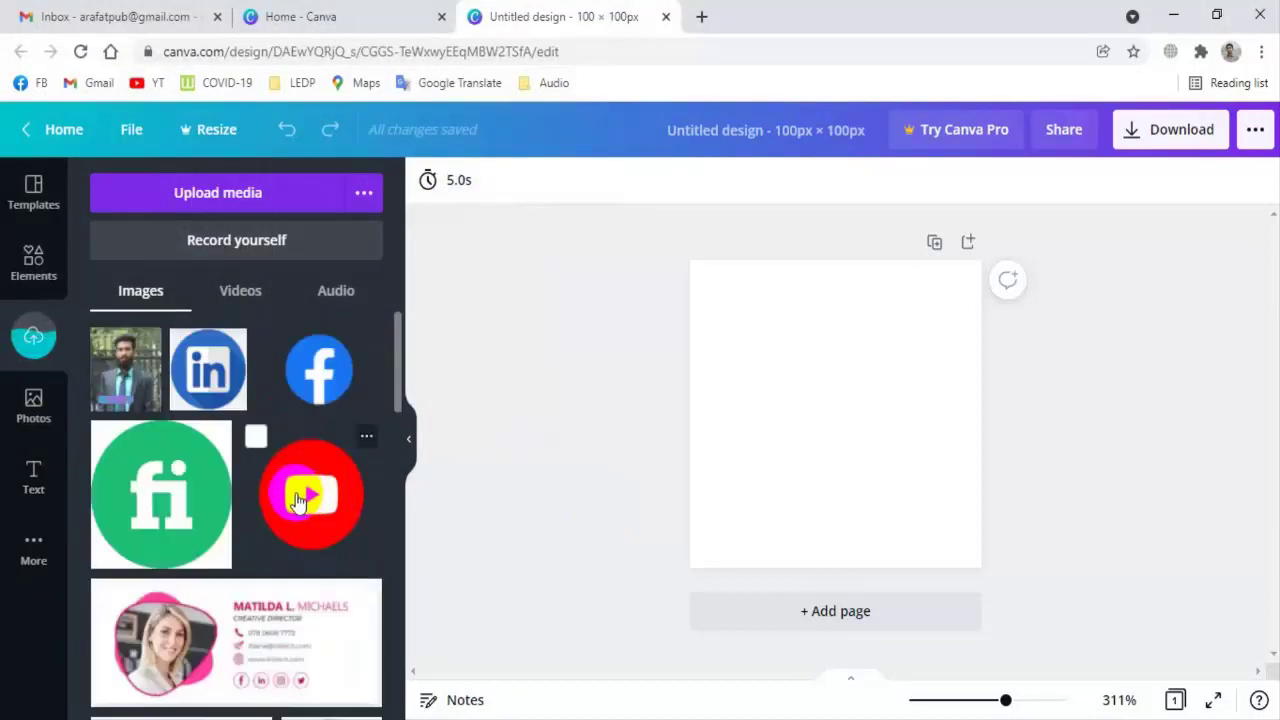
- Place the YouTube icon on the page and resize it to cover the whole 100 × 100 page
mouse_move(297, 502)
mouse_down()
mouse_move(829, 420)
mouse_move(818, 415)
mouse_up()
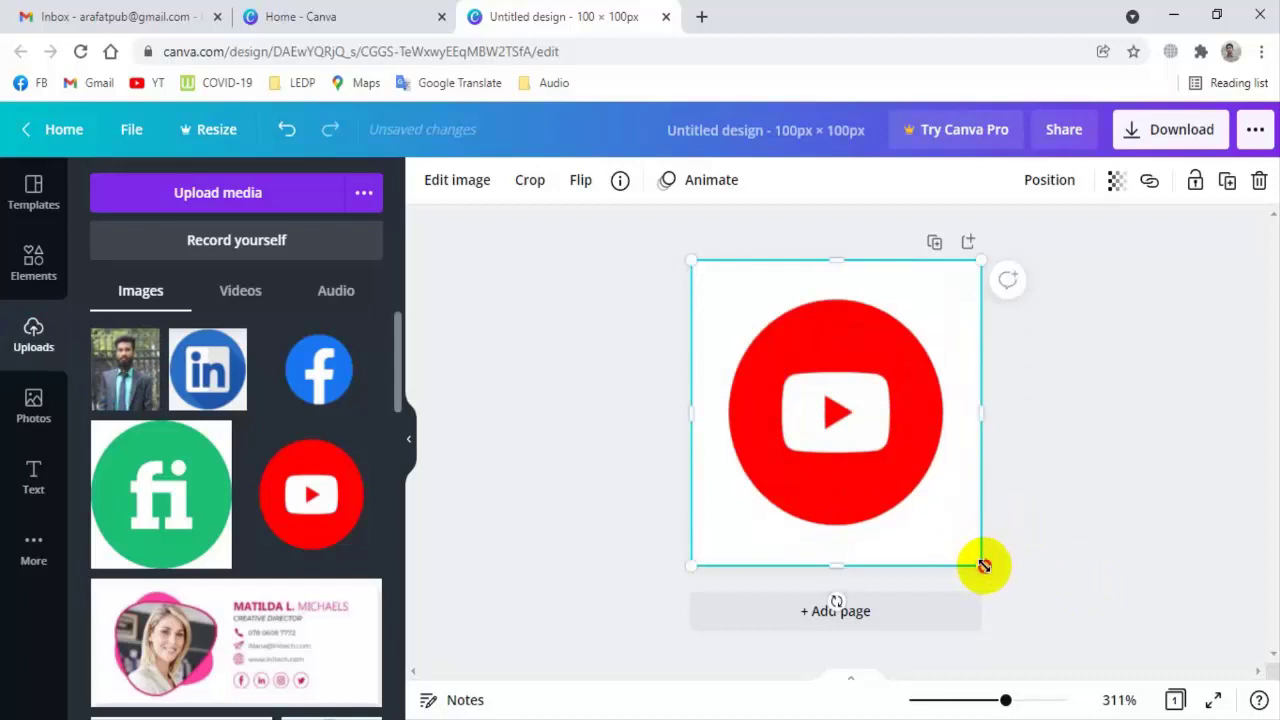
drag(984, 566, 1034, 591)
drag(694, 259, 640, 224)
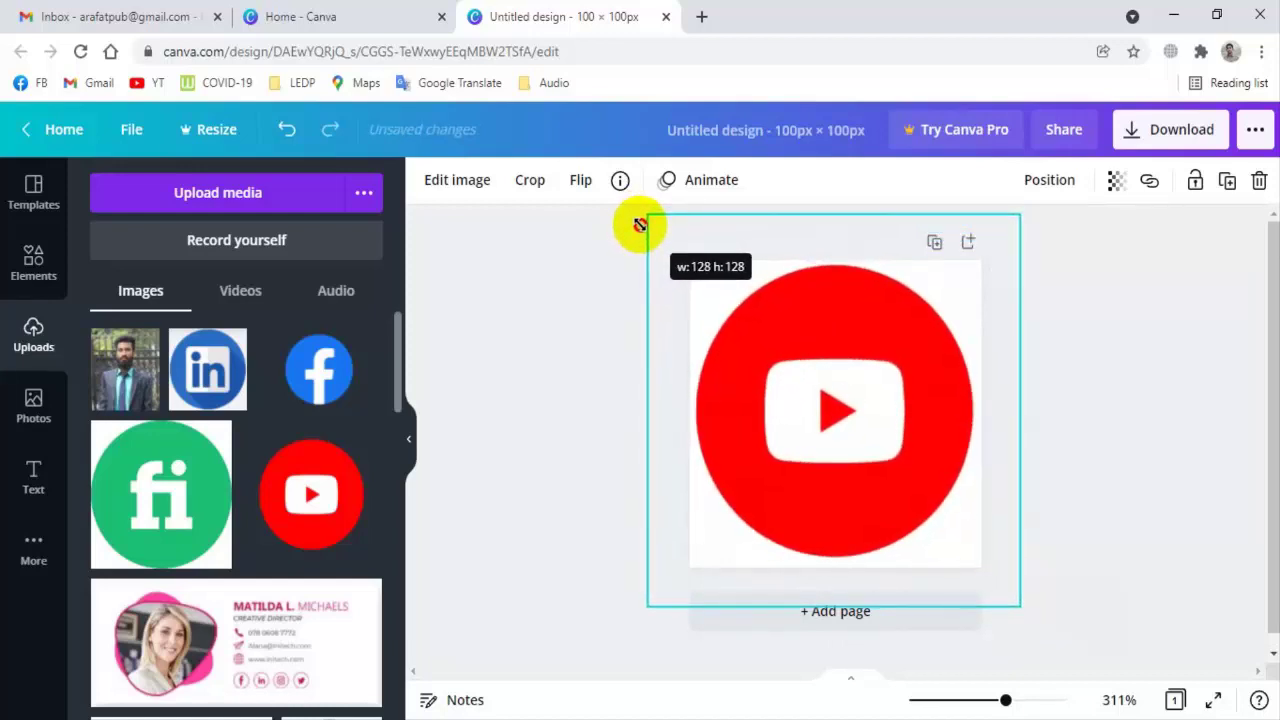
drag(640, 224, 641, 225)
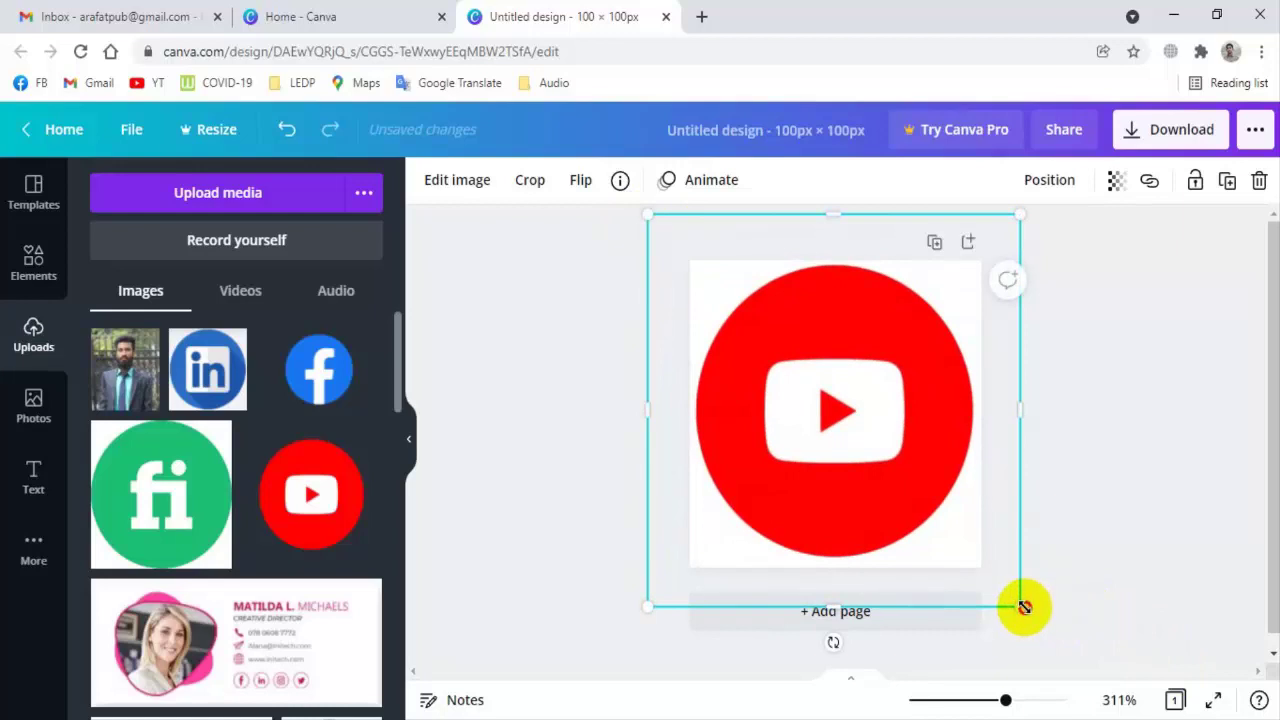
drag(1024, 607, 1027, 609)
click(1200, 657)
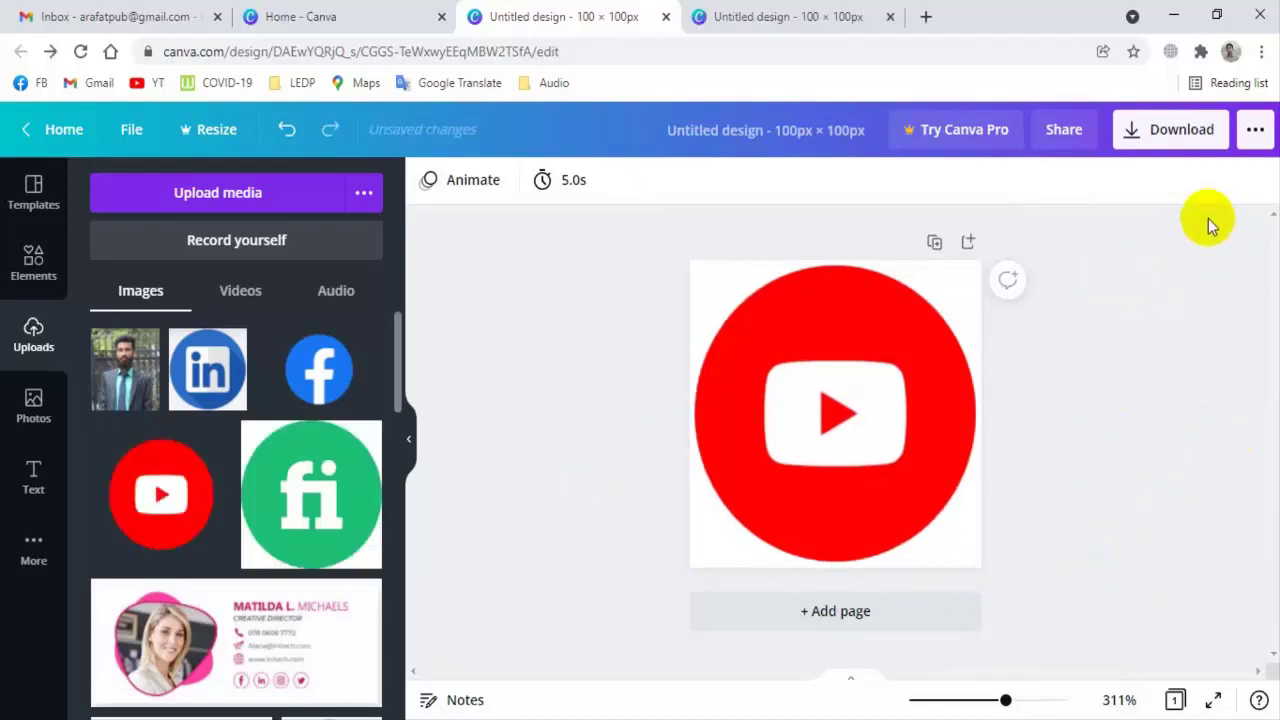
- Download the YouTube design as a PNG with Save download settings ticked
click(1163, 133)
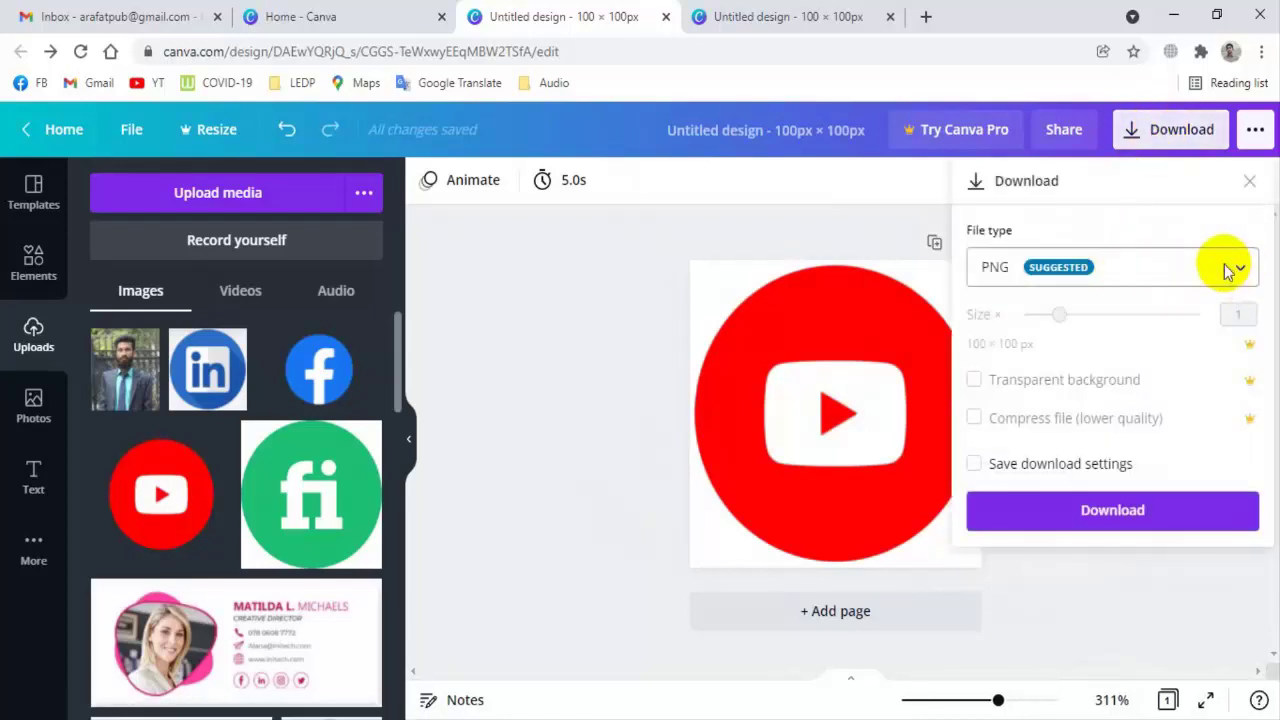
click(1228, 270)
click(1141, 290)
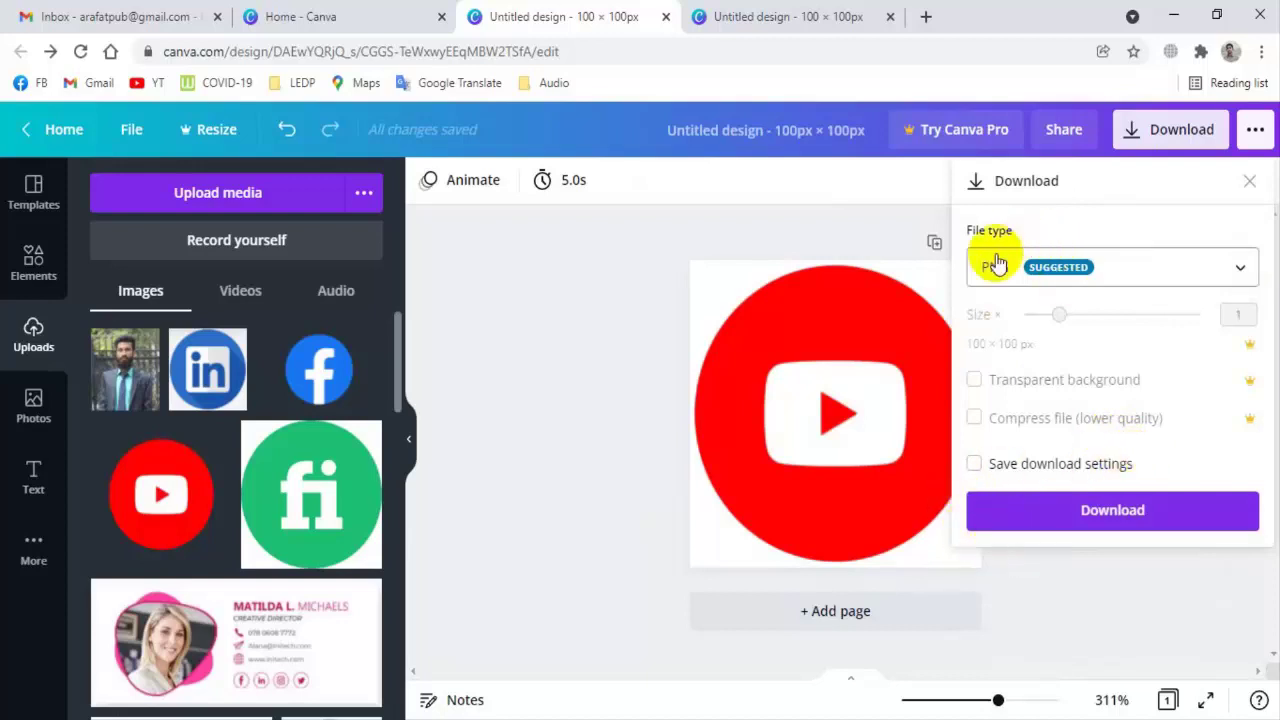
click(974, 470)
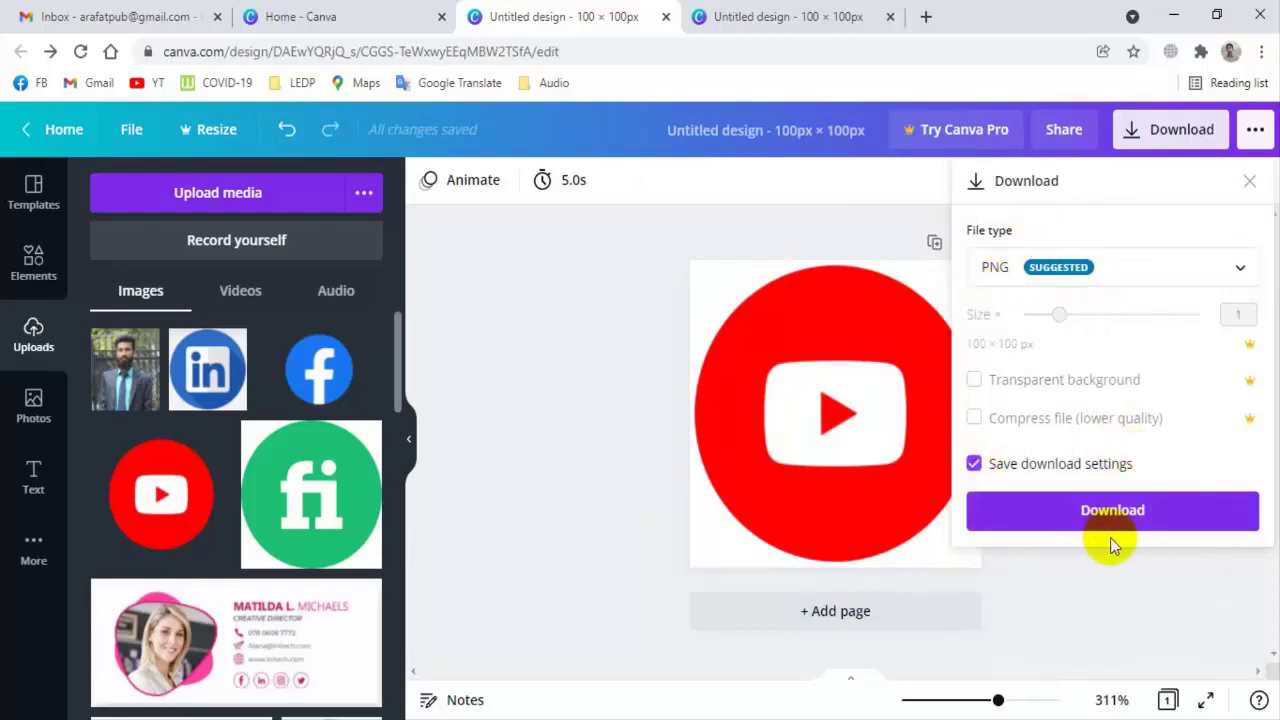
click(1086, 516)
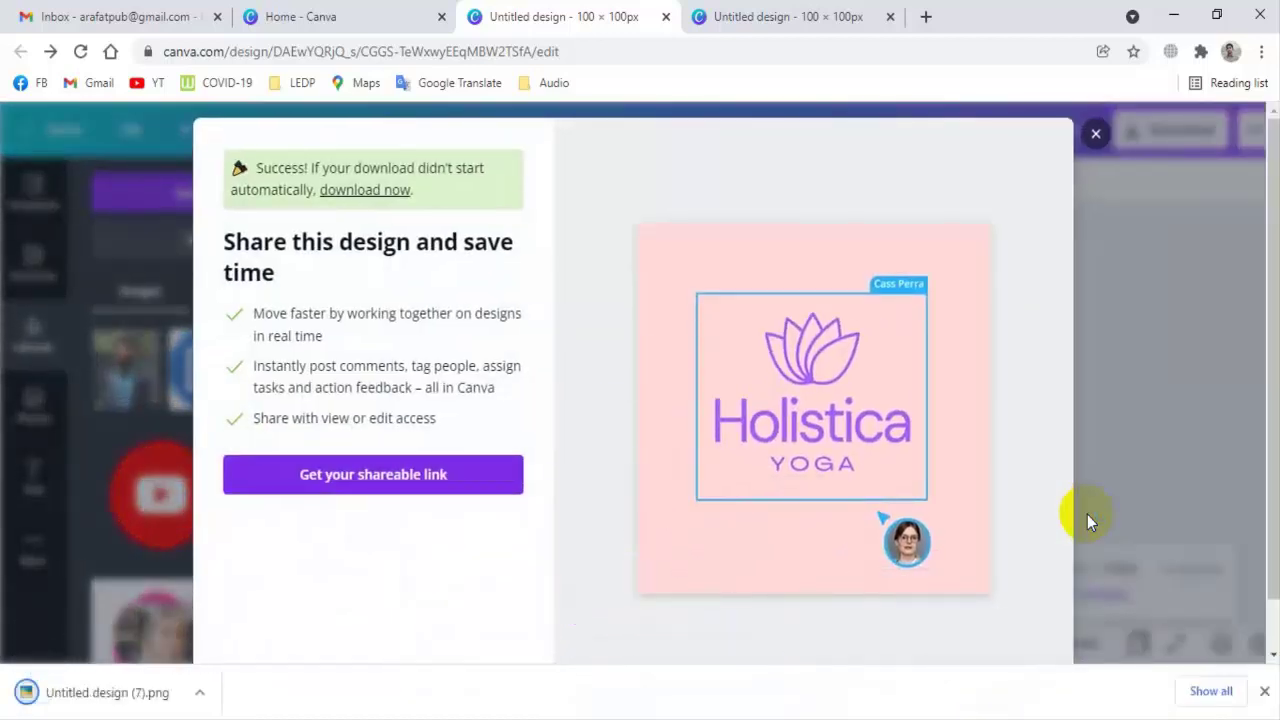
click(1096, 135)
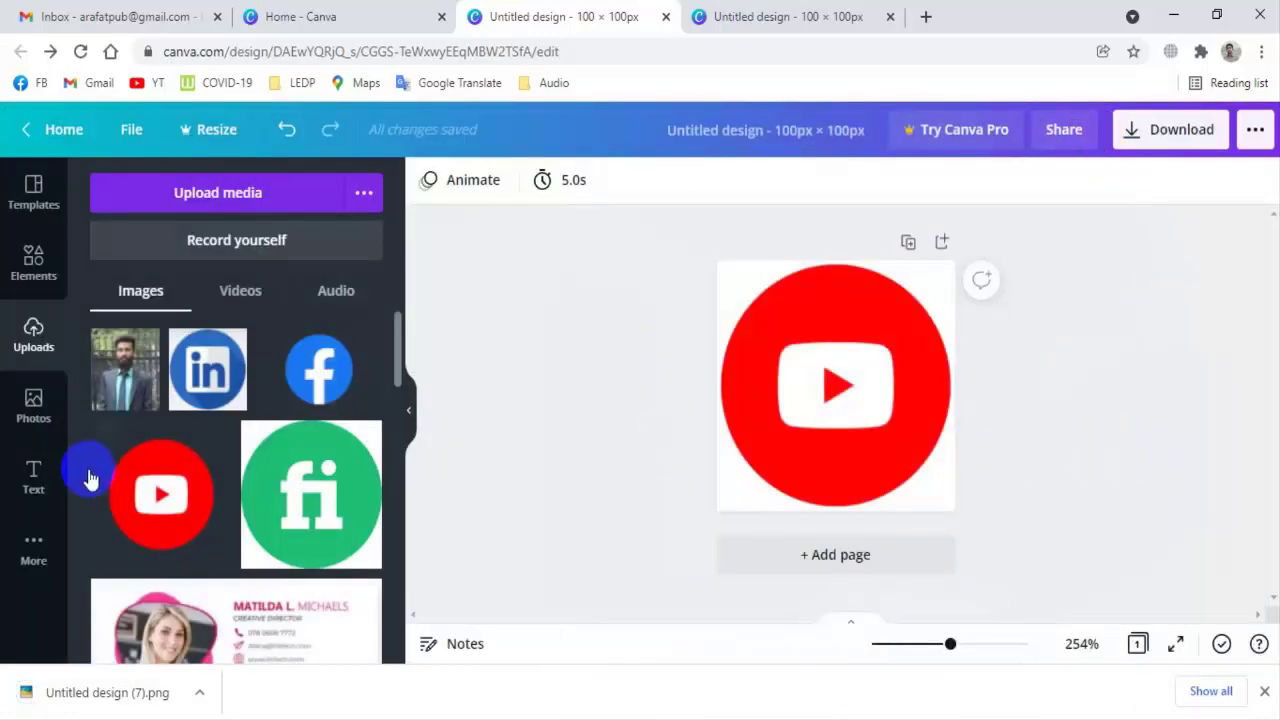
- Replace the YouTube icon with the LinkedIn icon, enlarged to fill the page
click(883, 480)
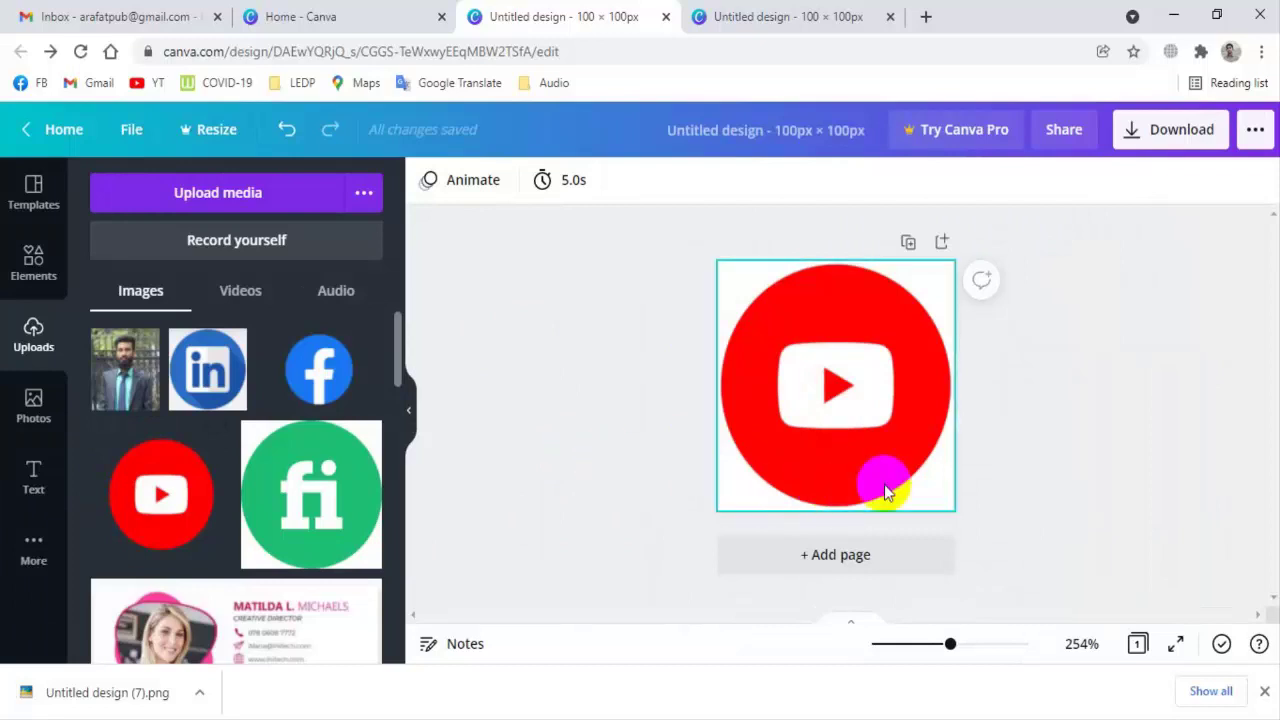
click(850, 426)
key(Delete)
drag(207, 369, 848, 432)
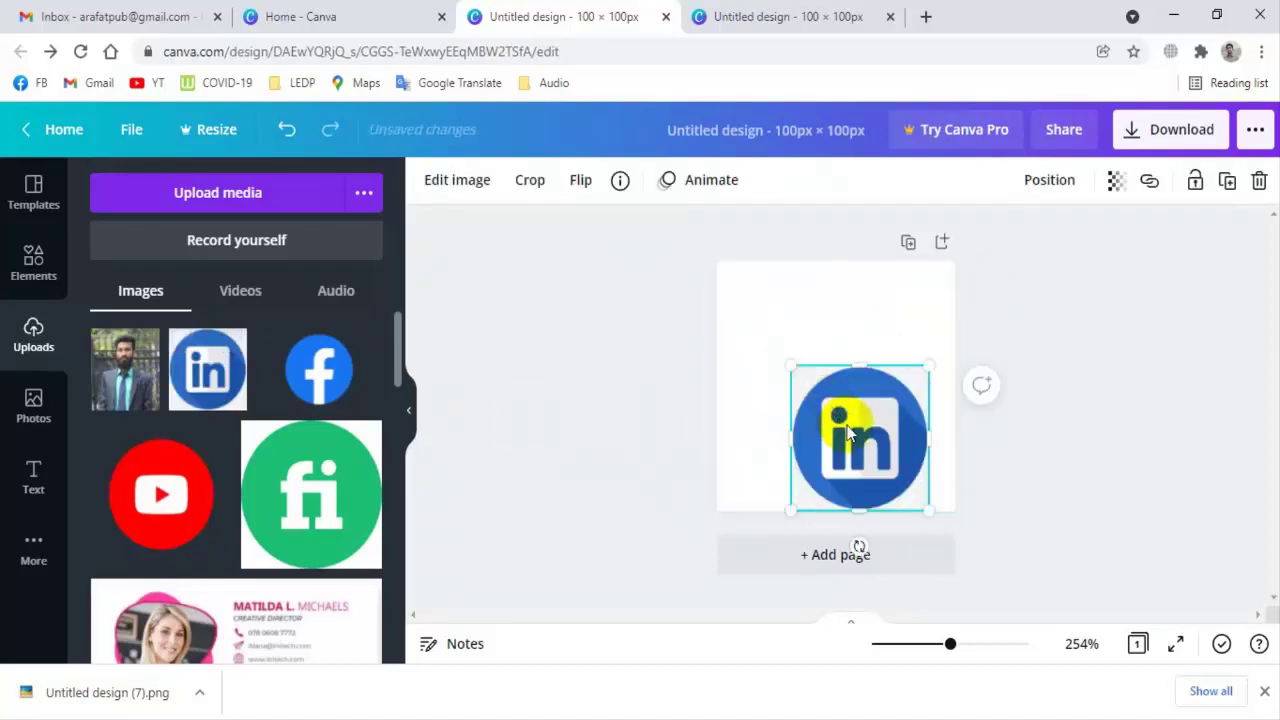
drag(790, 366, 715, 285)
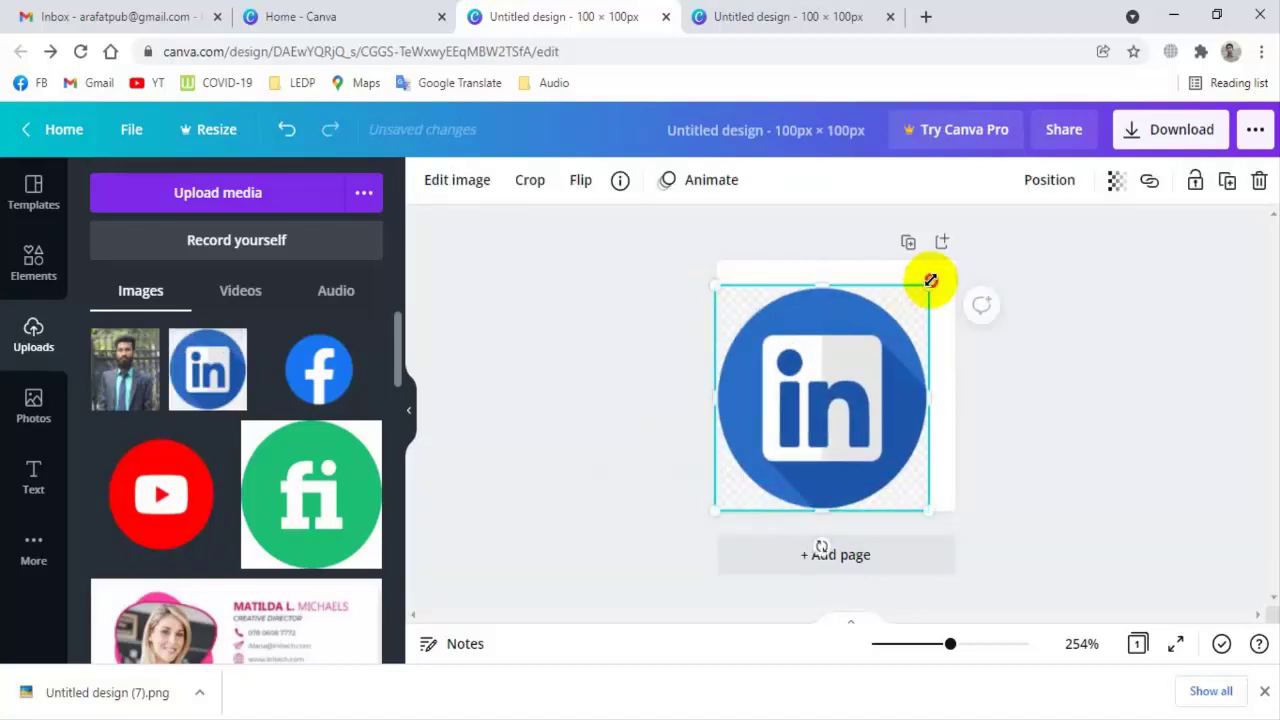
drag(930, 280, 957, 262)
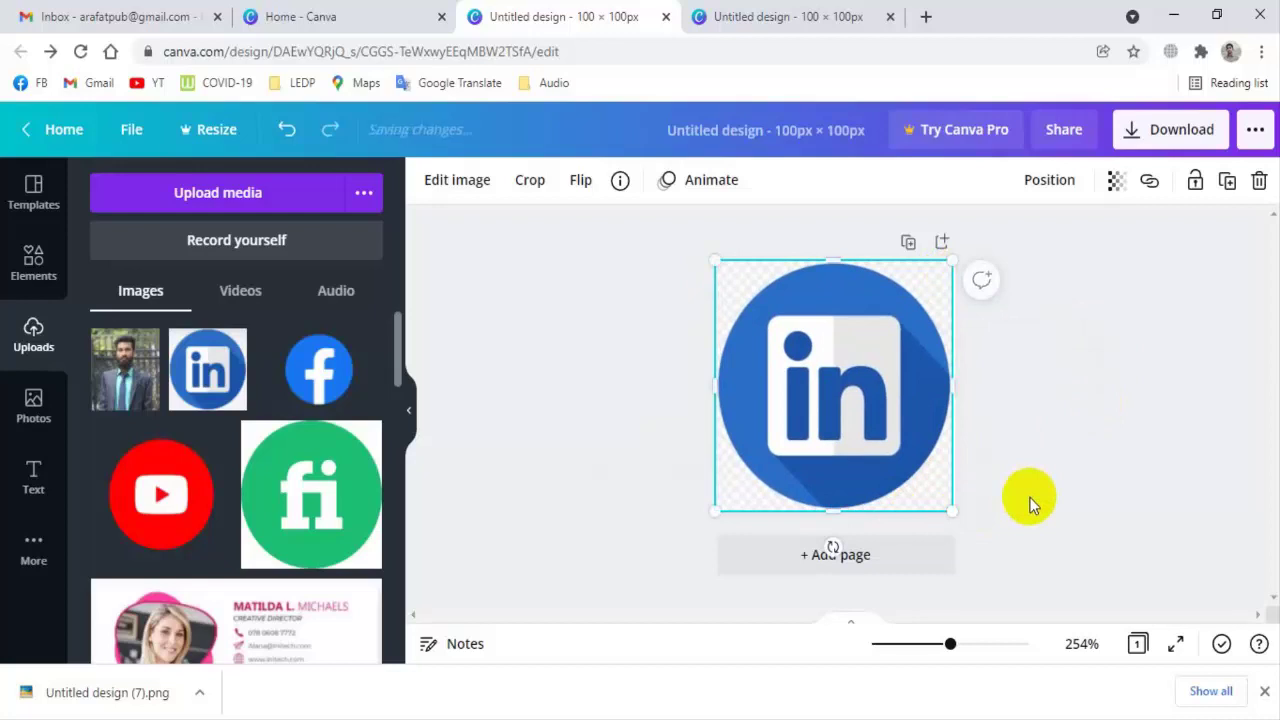
click(1137, 350)
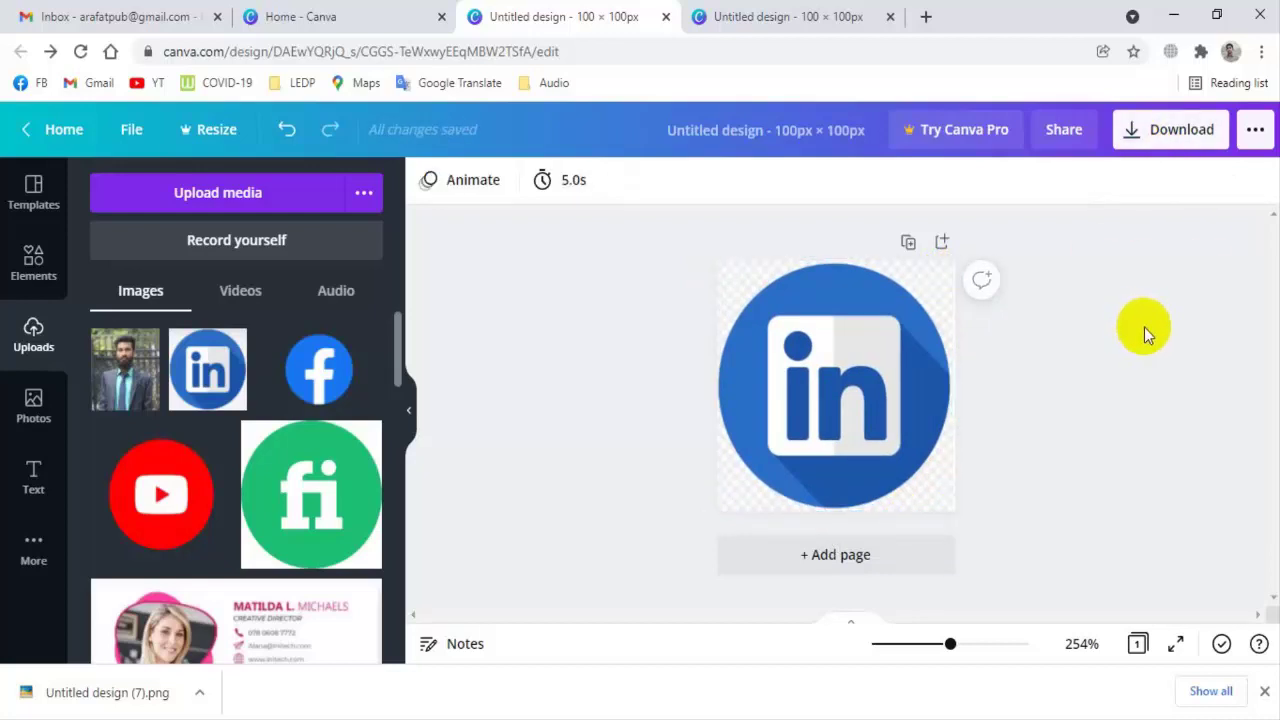
- Download the LinkedIn design as a PNG and reselect the icon on the page
click(1143, 129)
click(1108, 512)
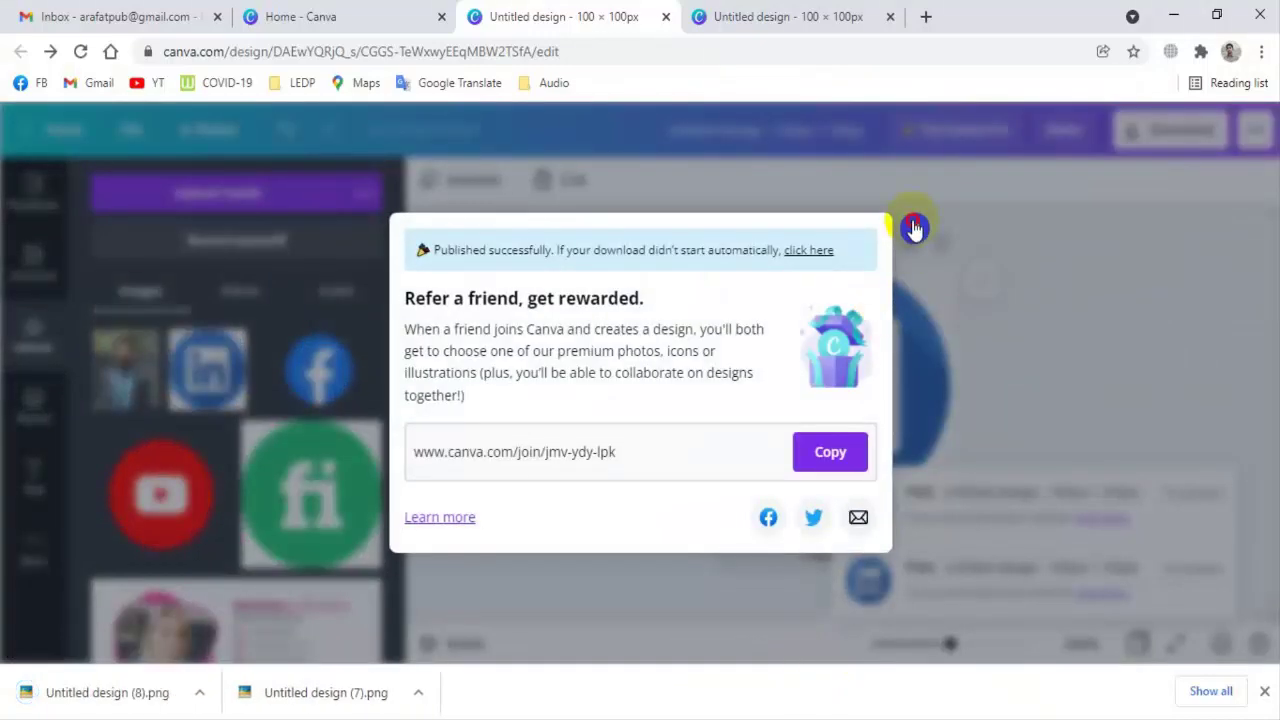
click(912, 228)
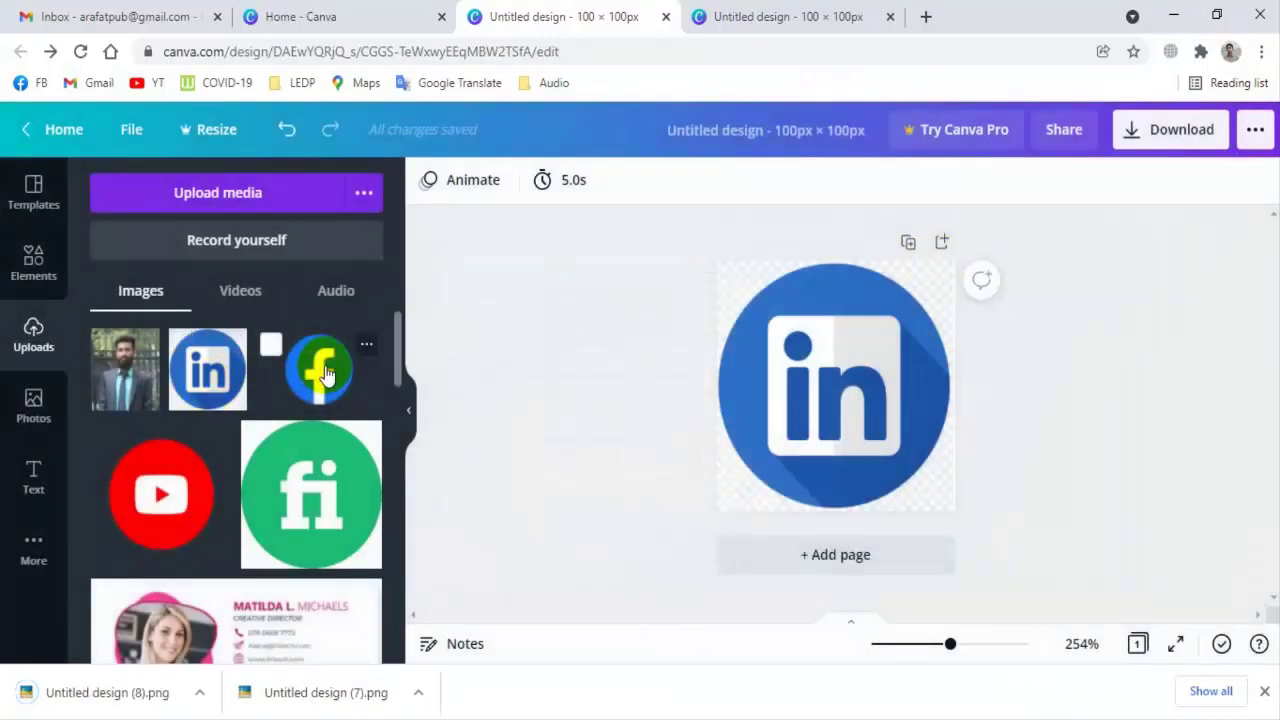
click(769, 464)
- Replace the LinkedIn icon with the Facebook icon, resized to fill the page
key(Delete)
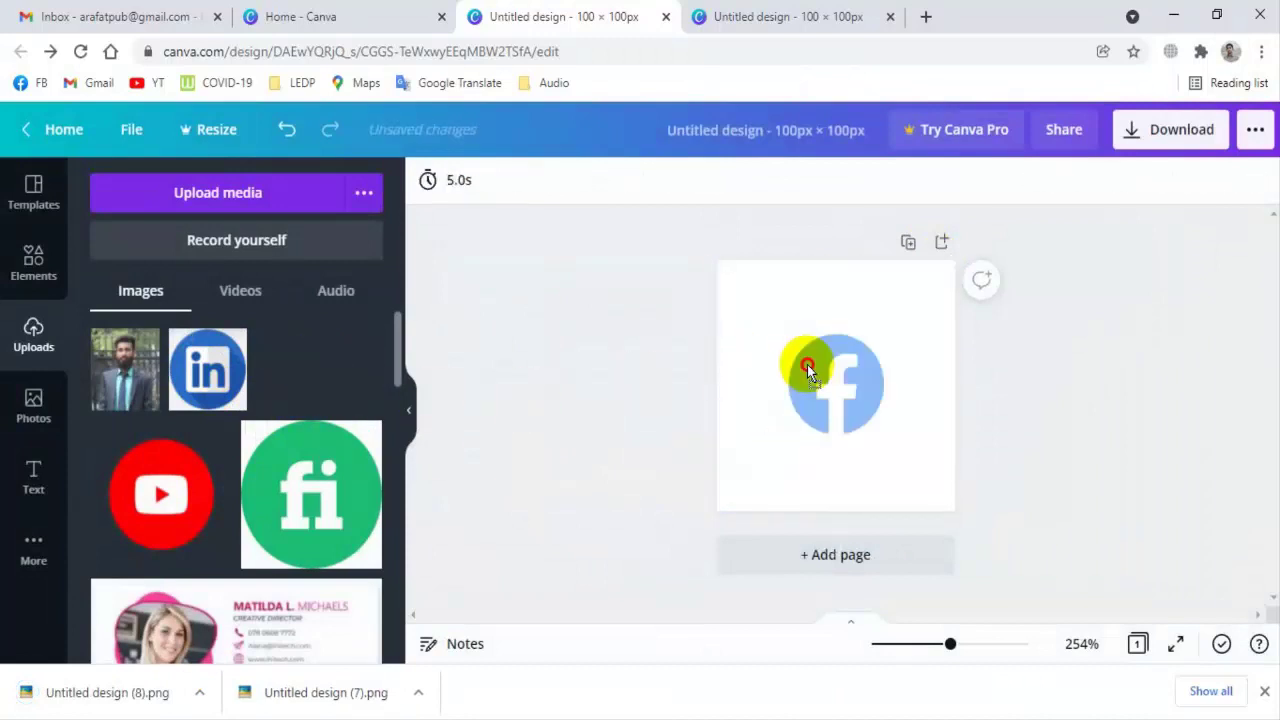
drag(316, 374, 806, 363)
drag(748, 323, 667, 264)
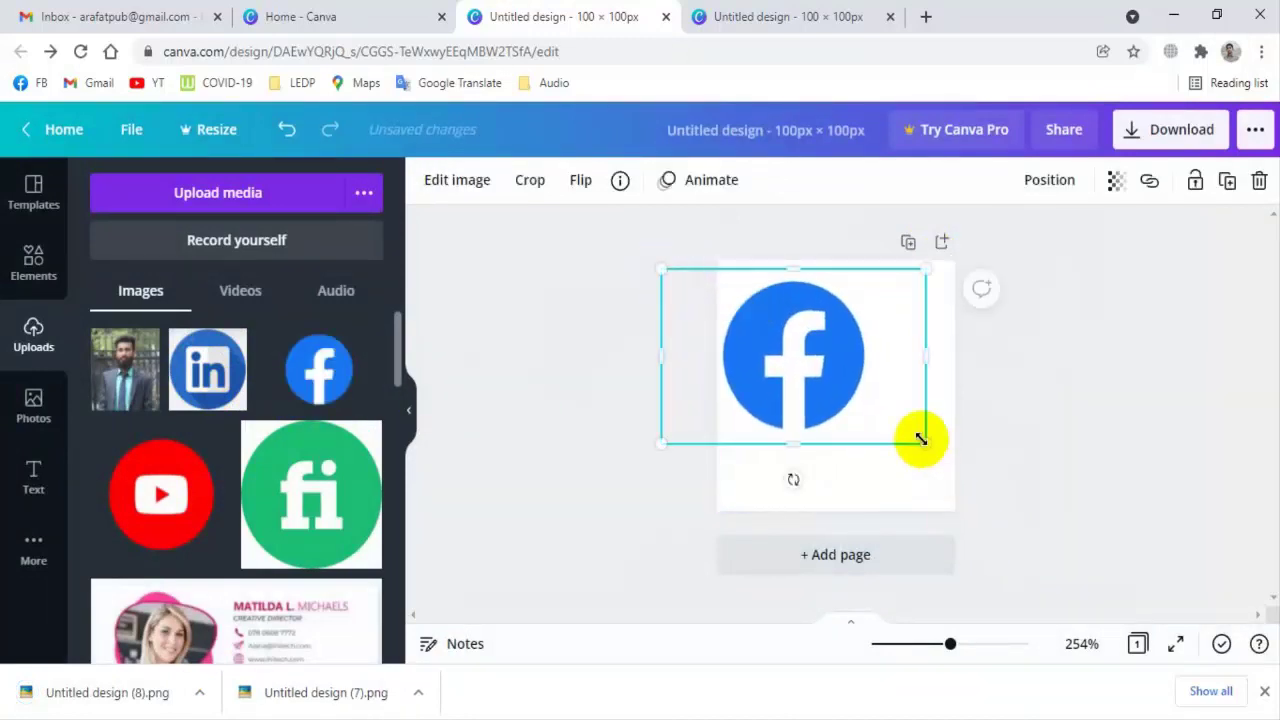
drag(923, 443, 1028, 524)
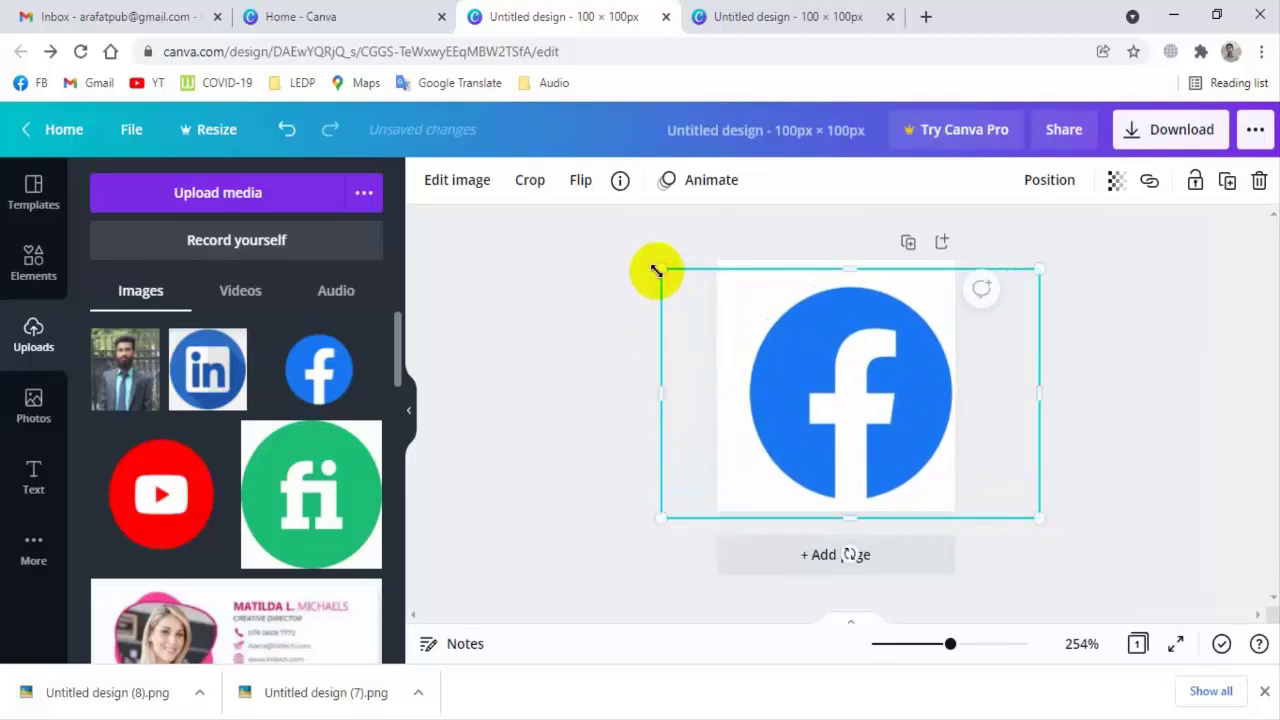
drag(660, 269, 620, 240)
drag(830, 514, 834, 523)
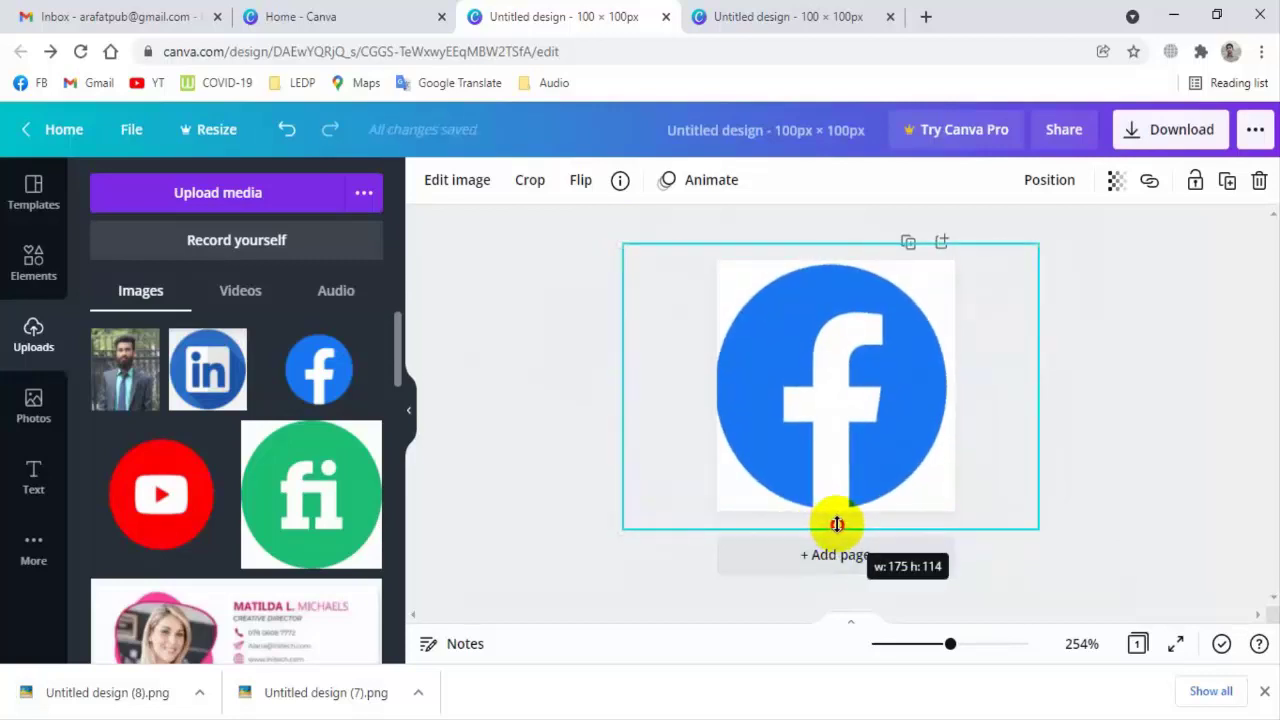
drag(794, 420, 800, 420)
- Download the Facebook design as a PNG, then delete the icon from the page
click(1150, 150)
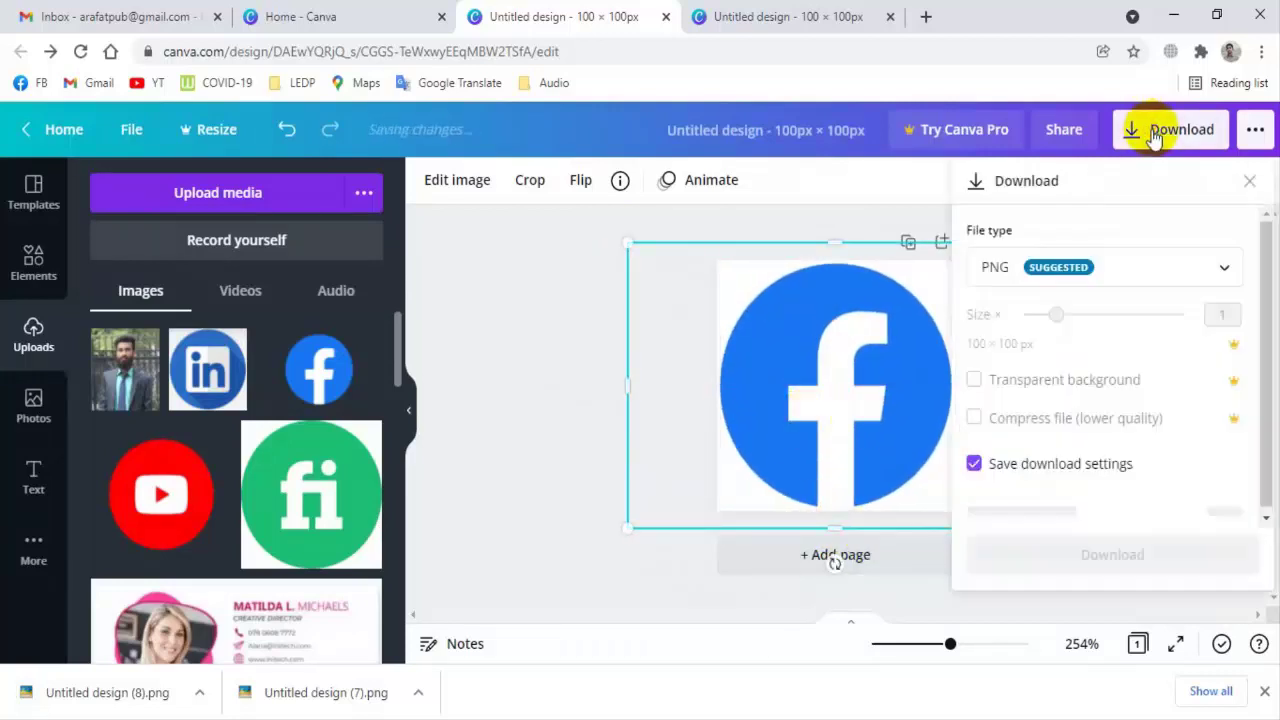
click(1090, 511)
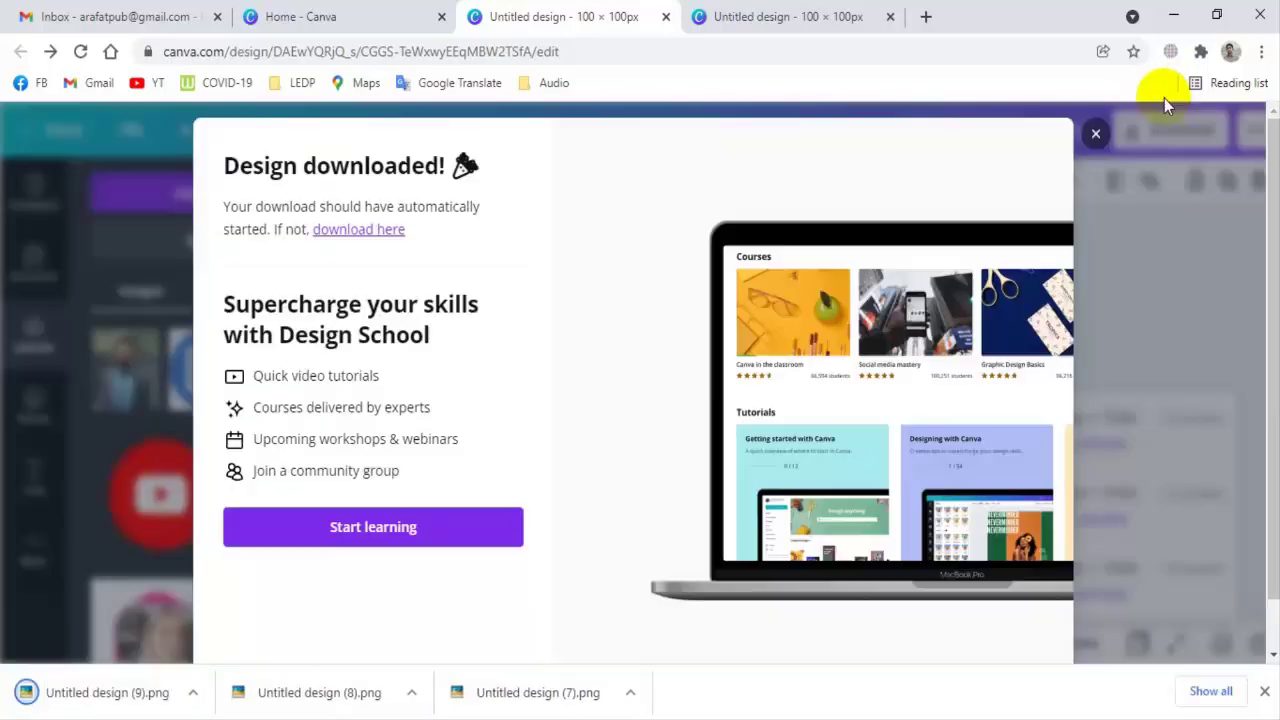
click(1094, 134)
key(Delete)
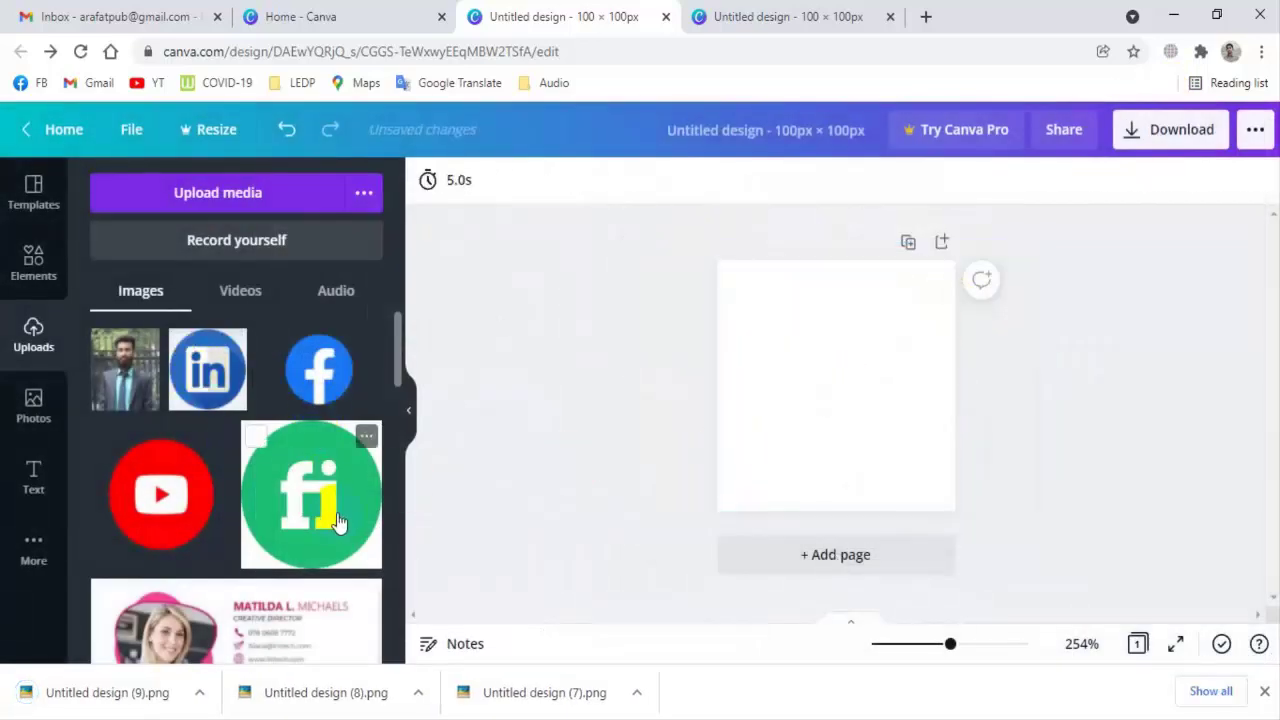
- Add the green fi icon and enlarge it to fill the page
click(337, 509)
drag(777, 323, 710, 270)
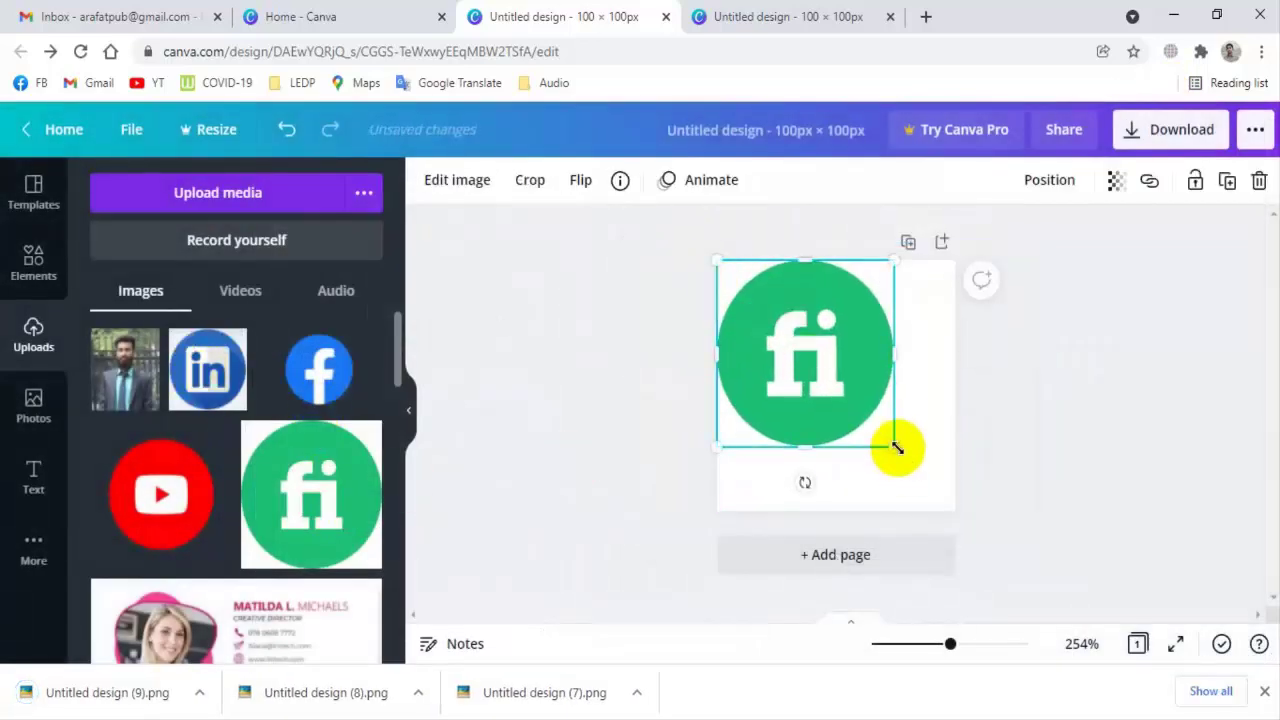
drag(894, 446, 956, 511)
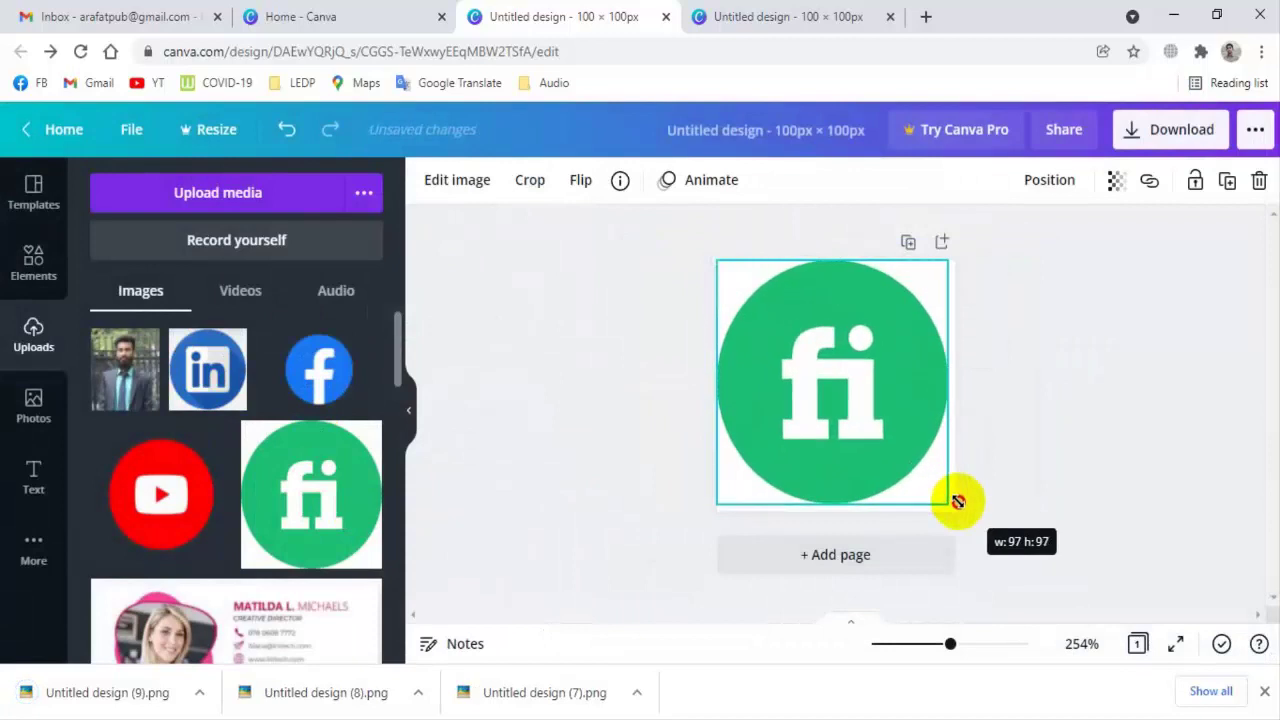
click(1092, 382)
- Download the fi design as a PNG, then delete the icon from the page
click(1170, 129)
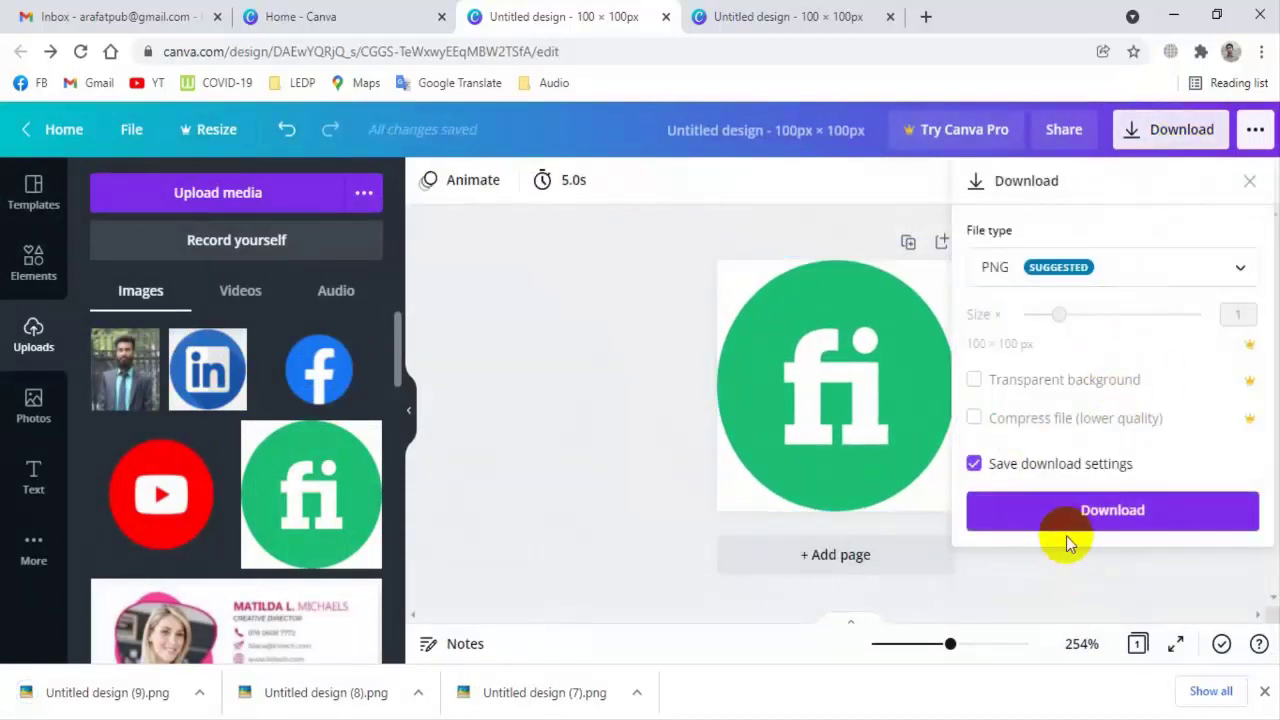
click(1066, 518)
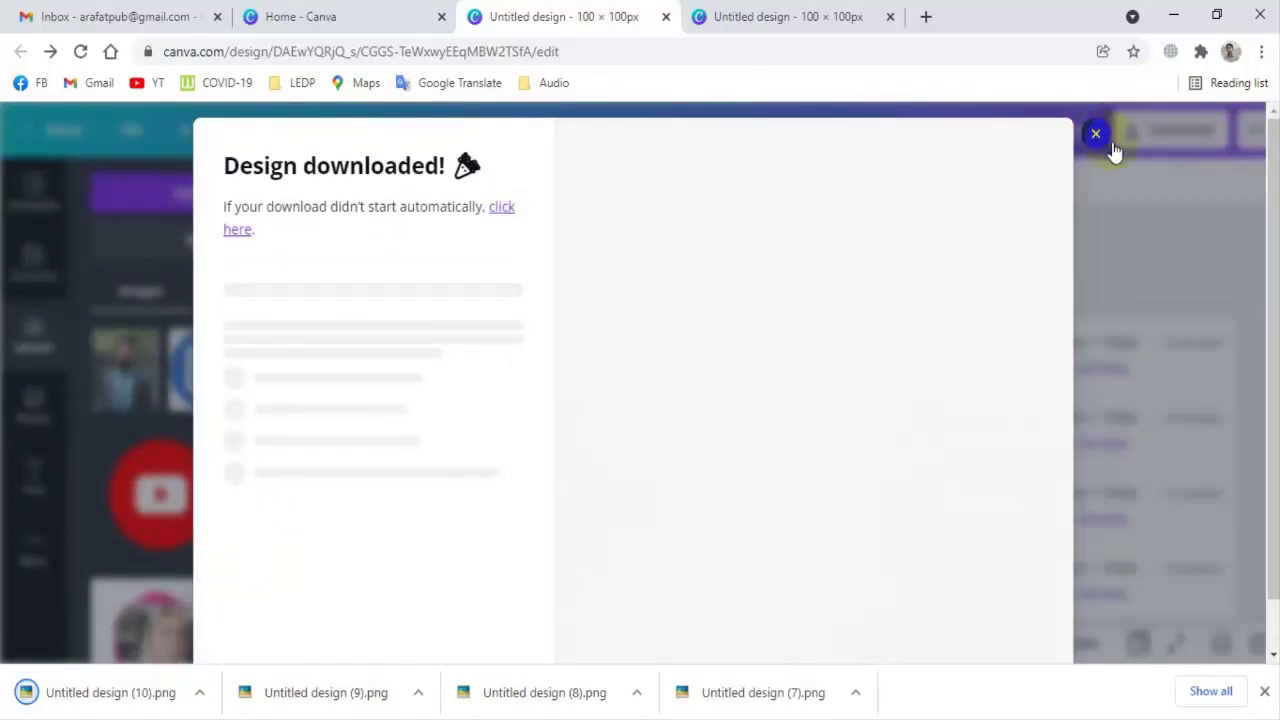
click(1112, 176)
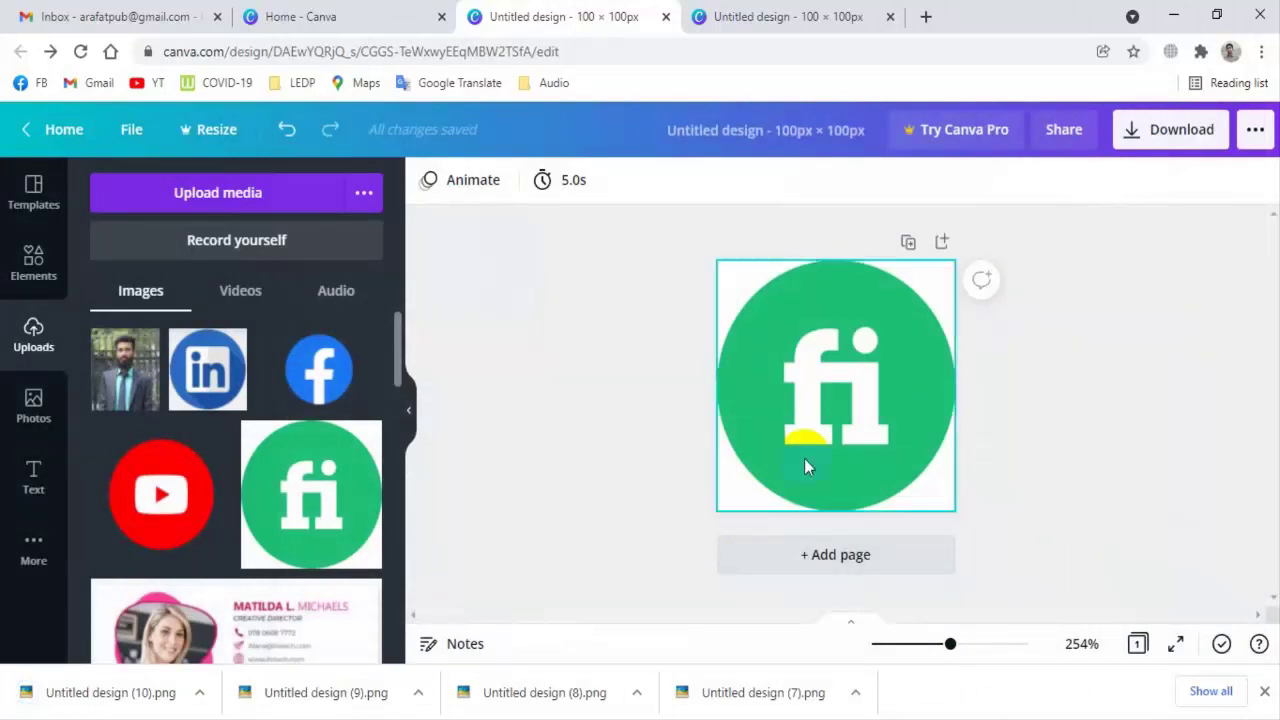
click(810, 398)
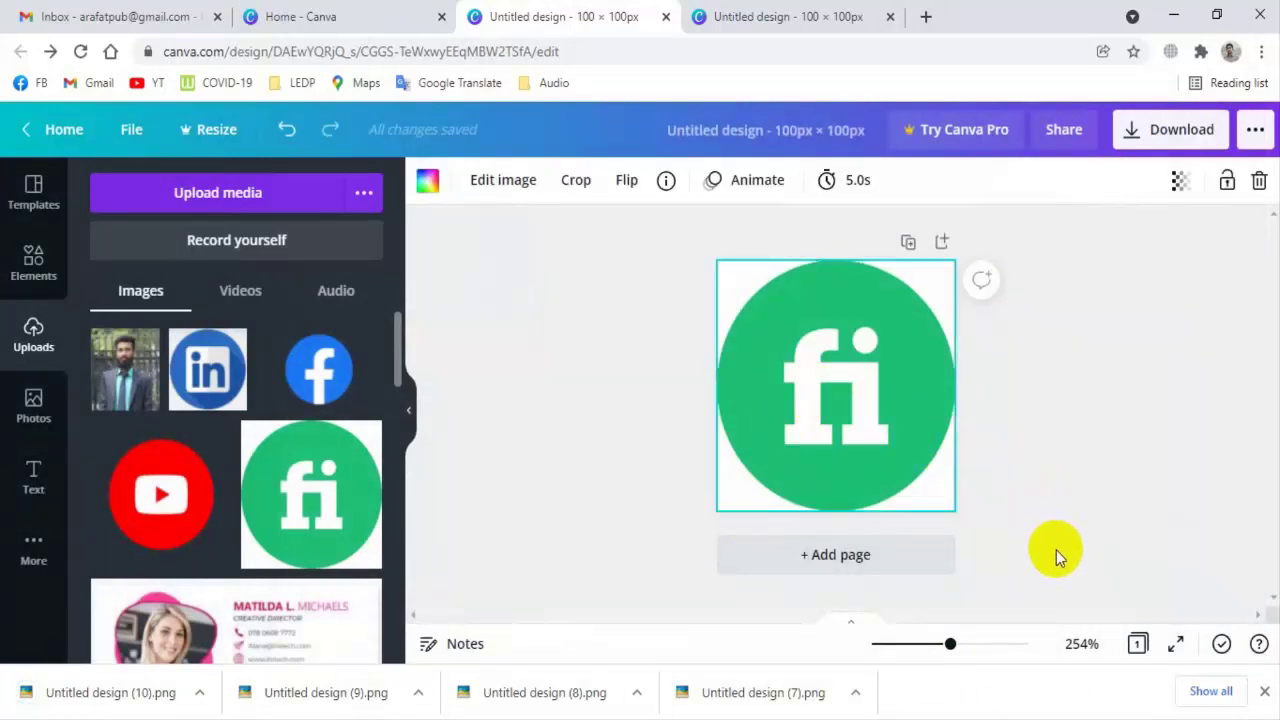
key(Delete)
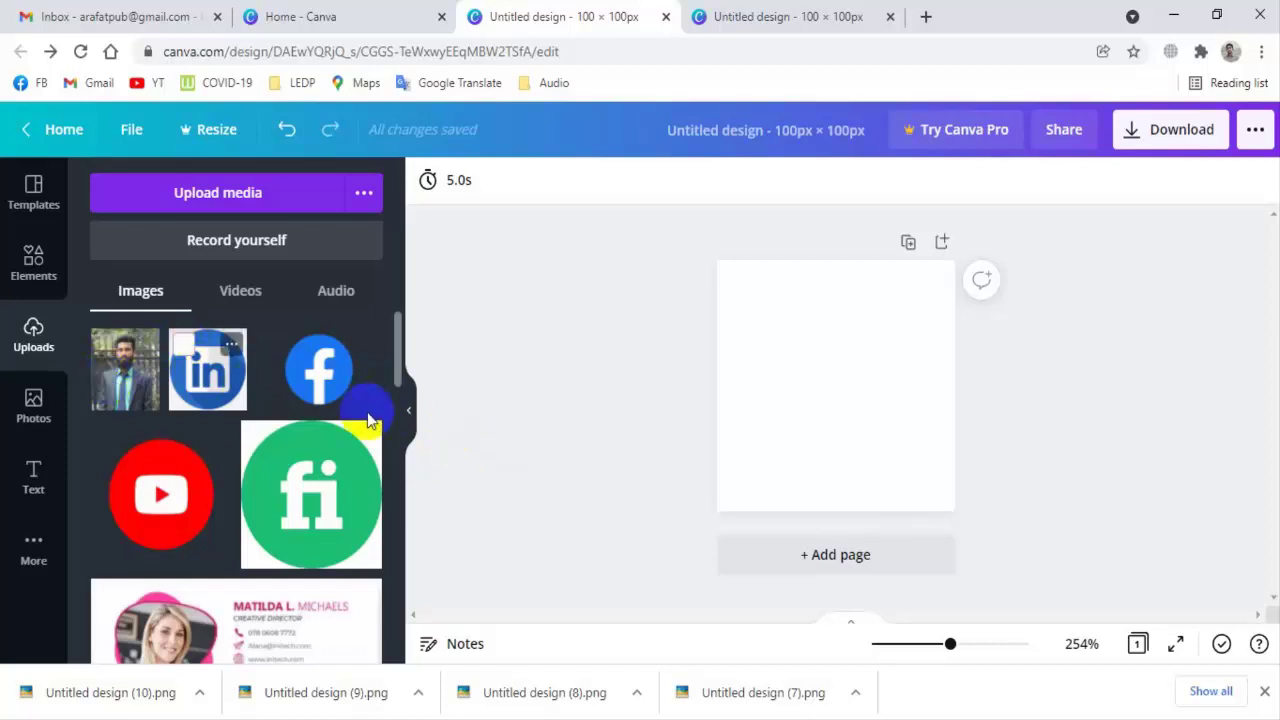
- Add a circle frame enlarged to fill the page and drop the uploaded portrait photo into it
click(27, 268)
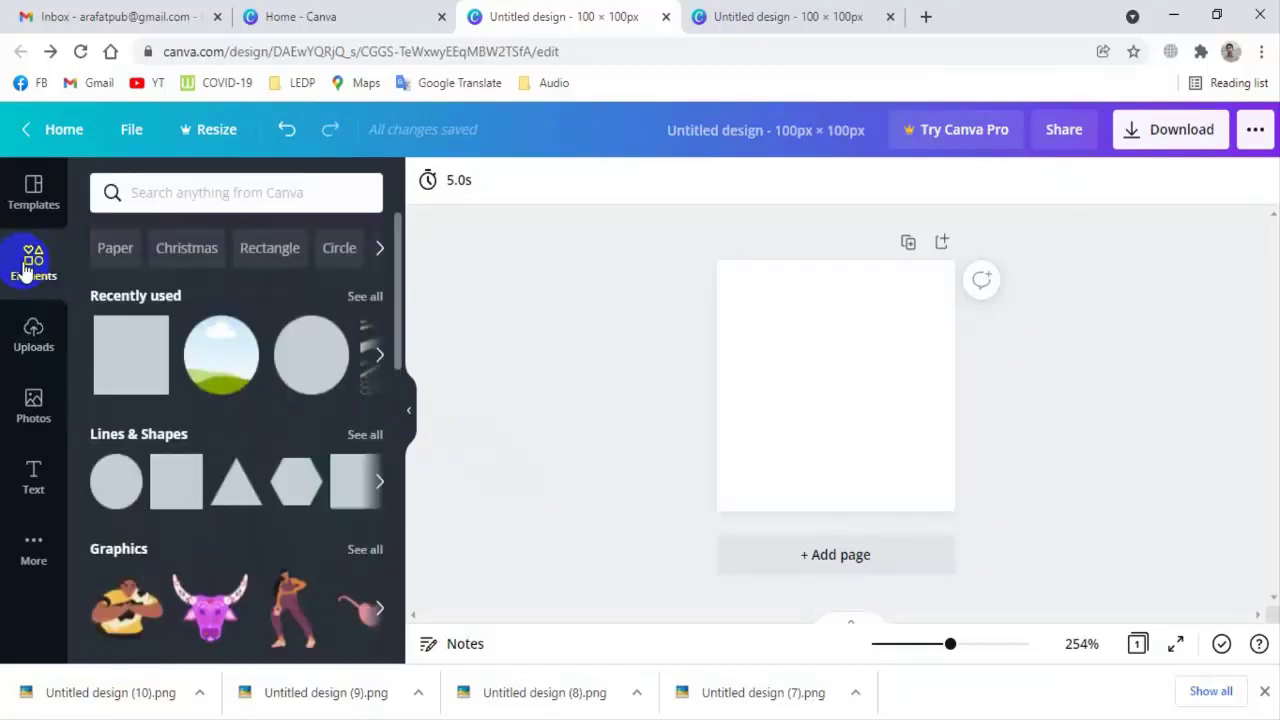
click(221, 355)
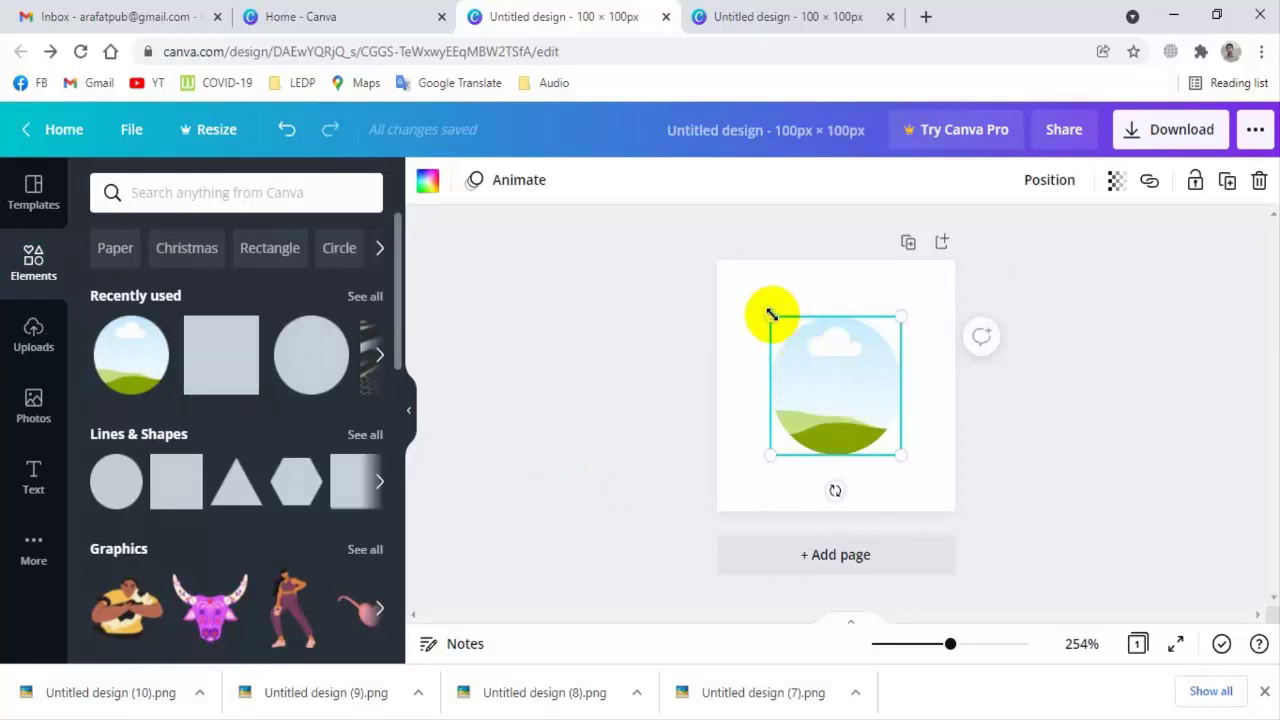
drag(770, 315, 716, 260)
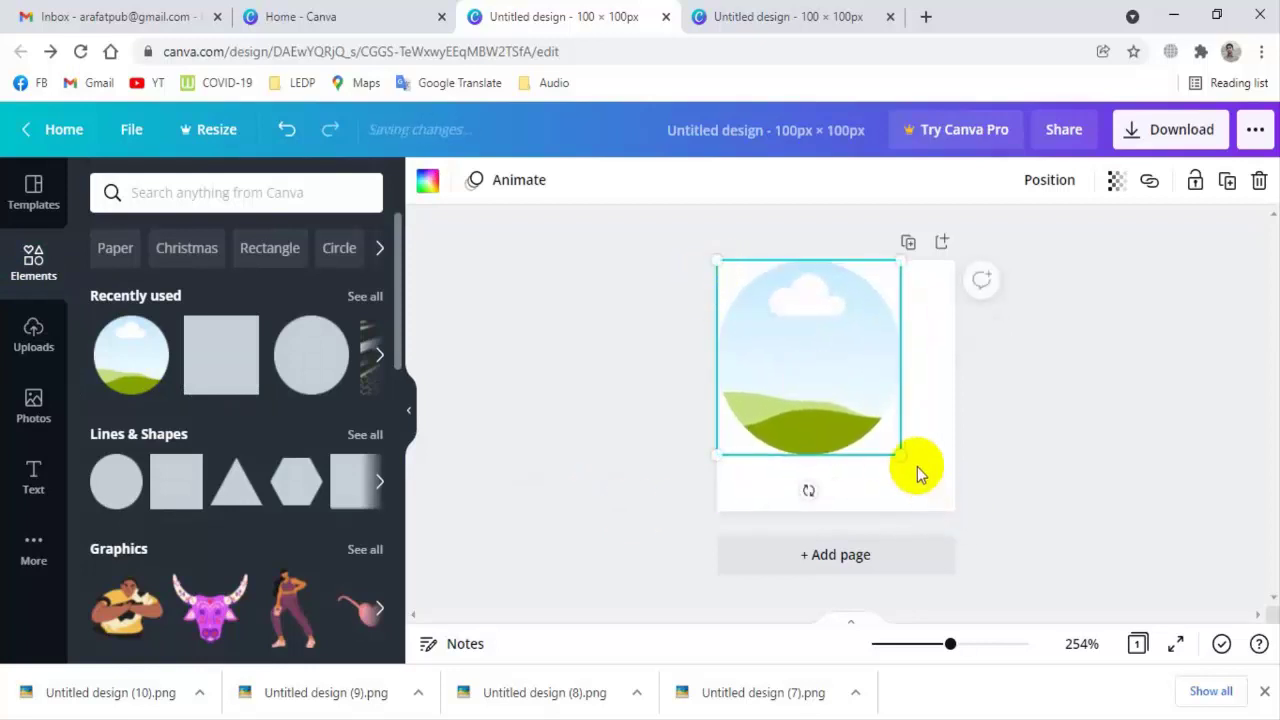
drag(905, 454, 960, 505)
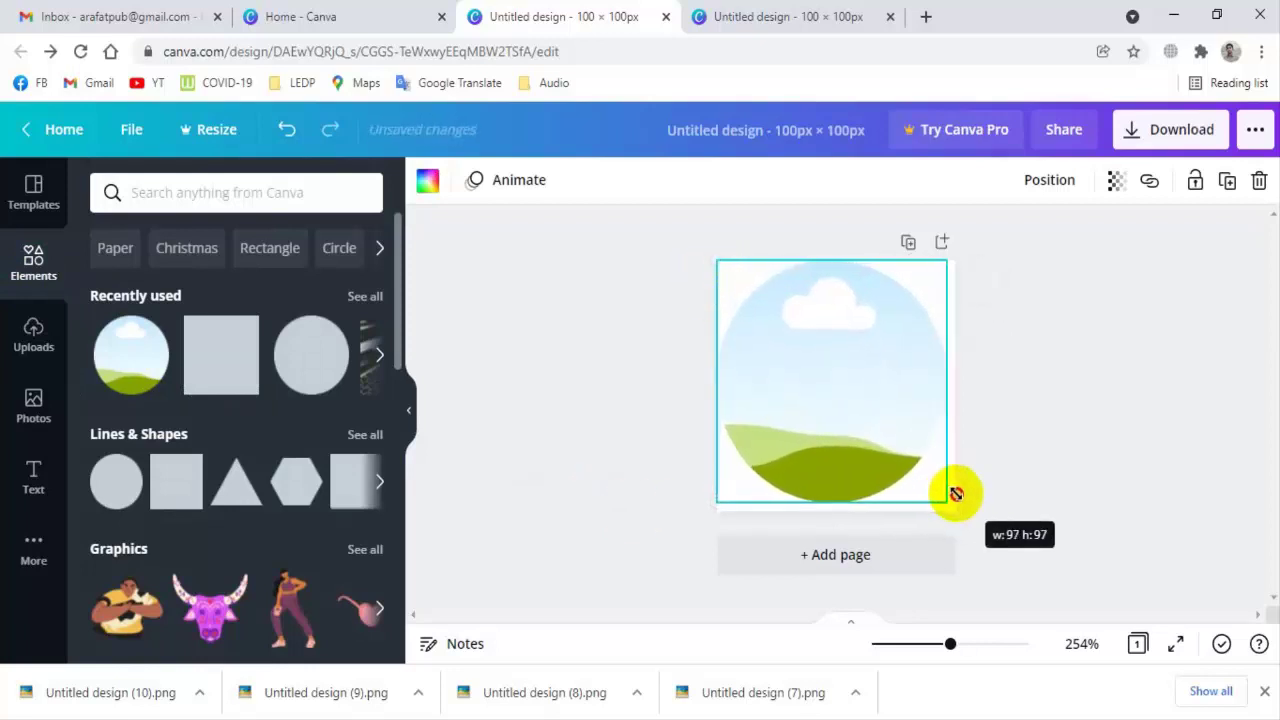
click(33, 335)
drag(125, 355, 836, 362)
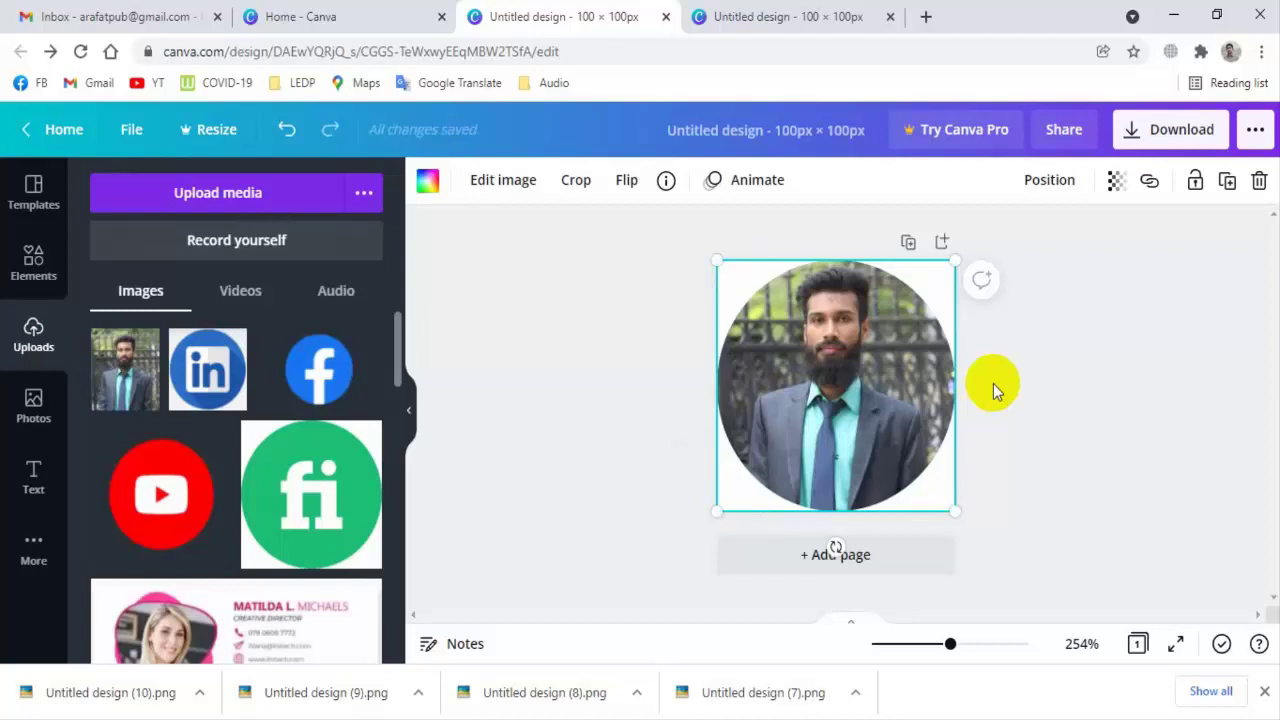
click(1001, 386)
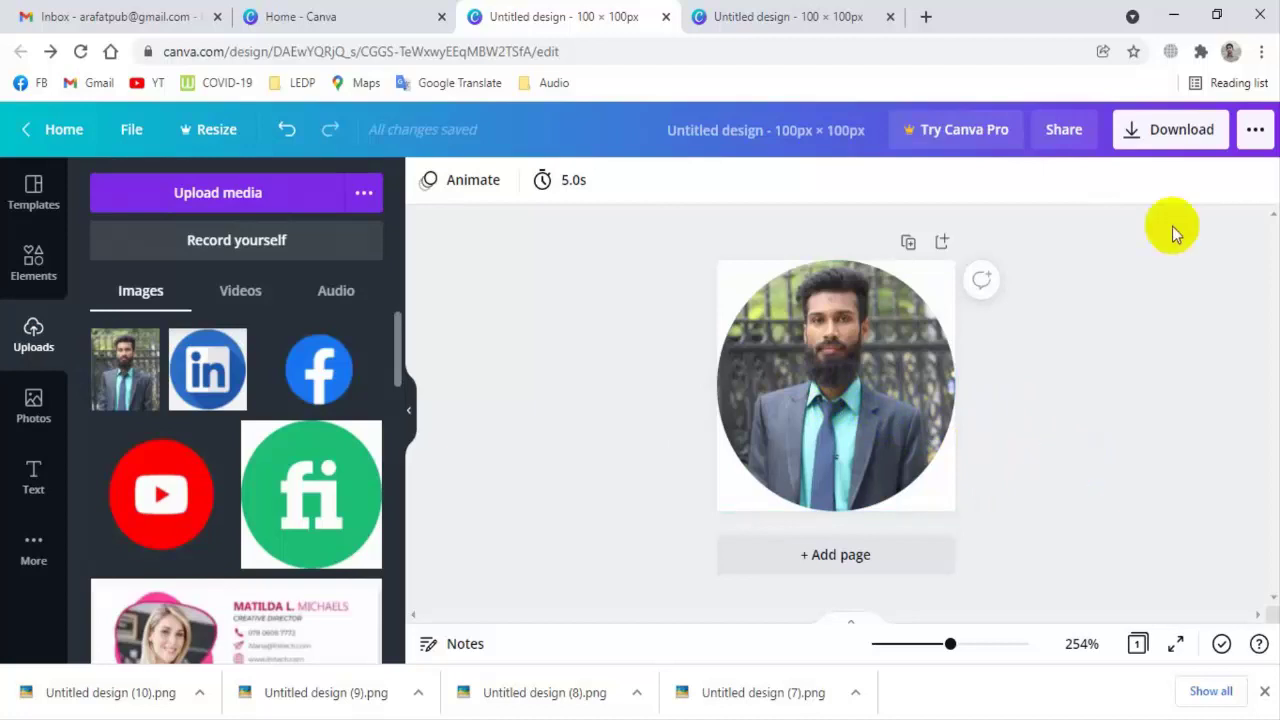
- Download the round headshot design as a PNG and dismiss the saved message
click(1160, 129)
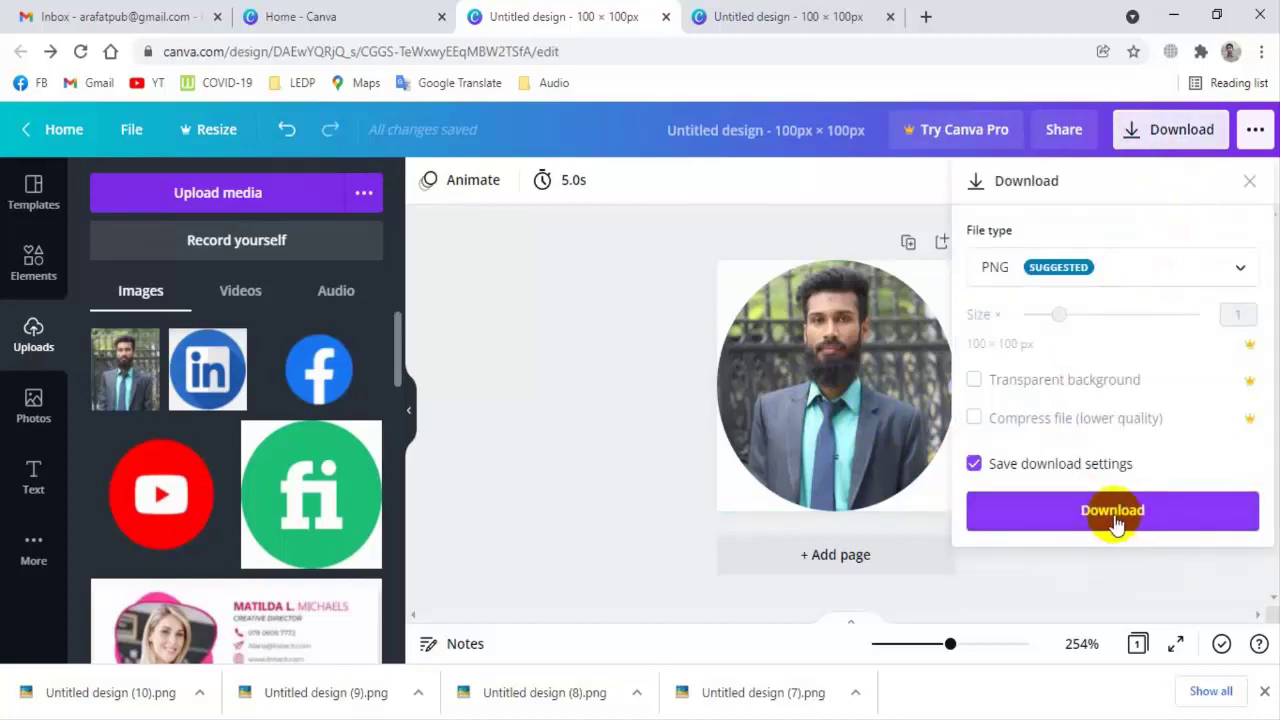
click(1113, 522)
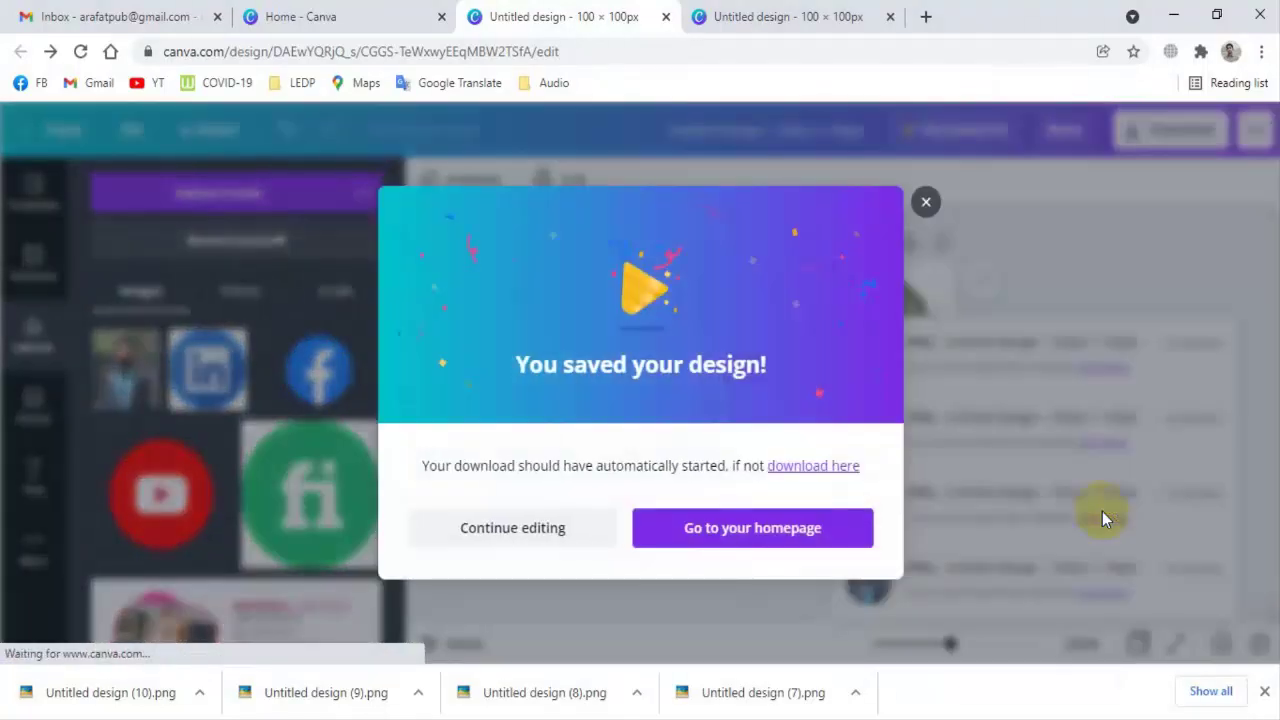
click(1075, 477)
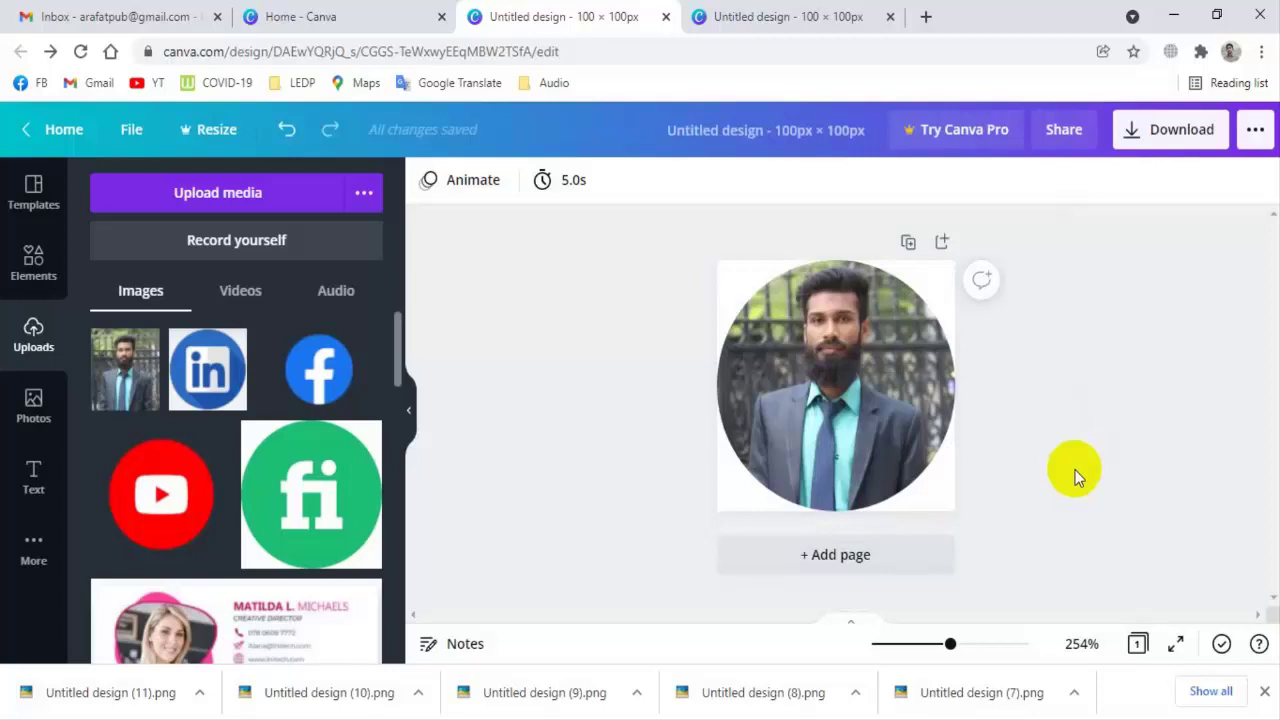
- Go to drive.google.com in a new tab and open the New file menu
click(926, 16)
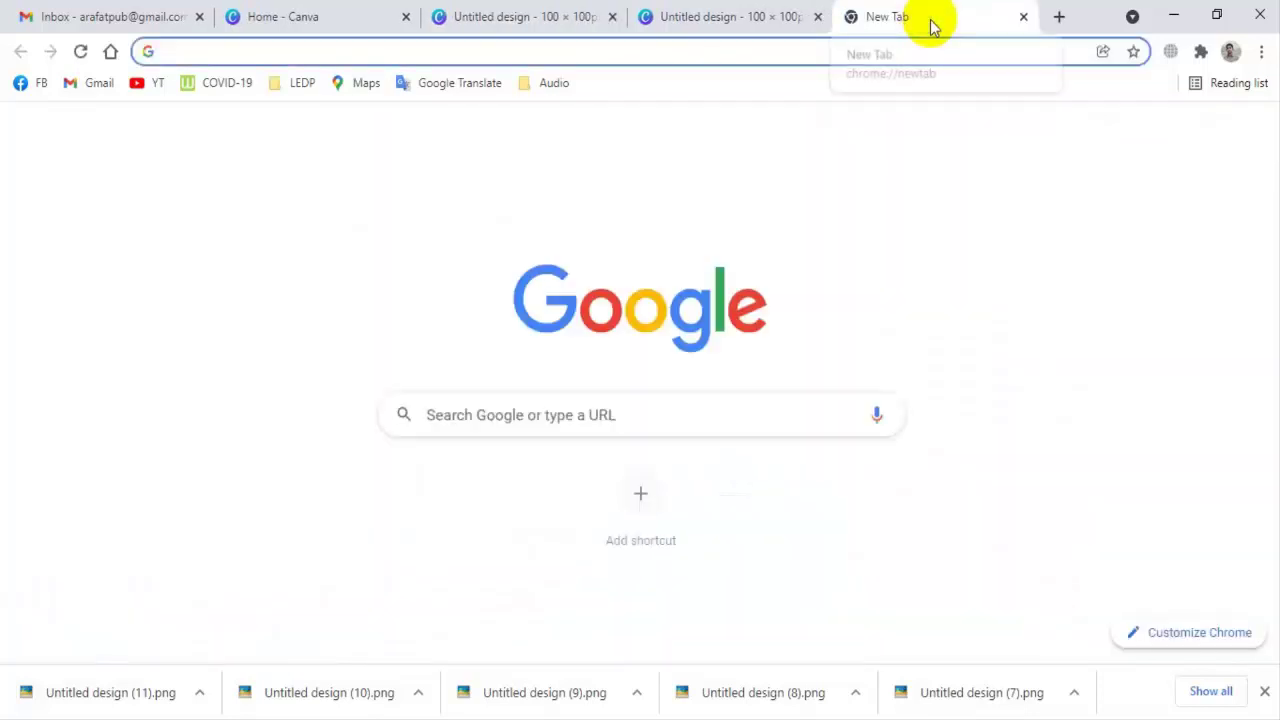
text(d)
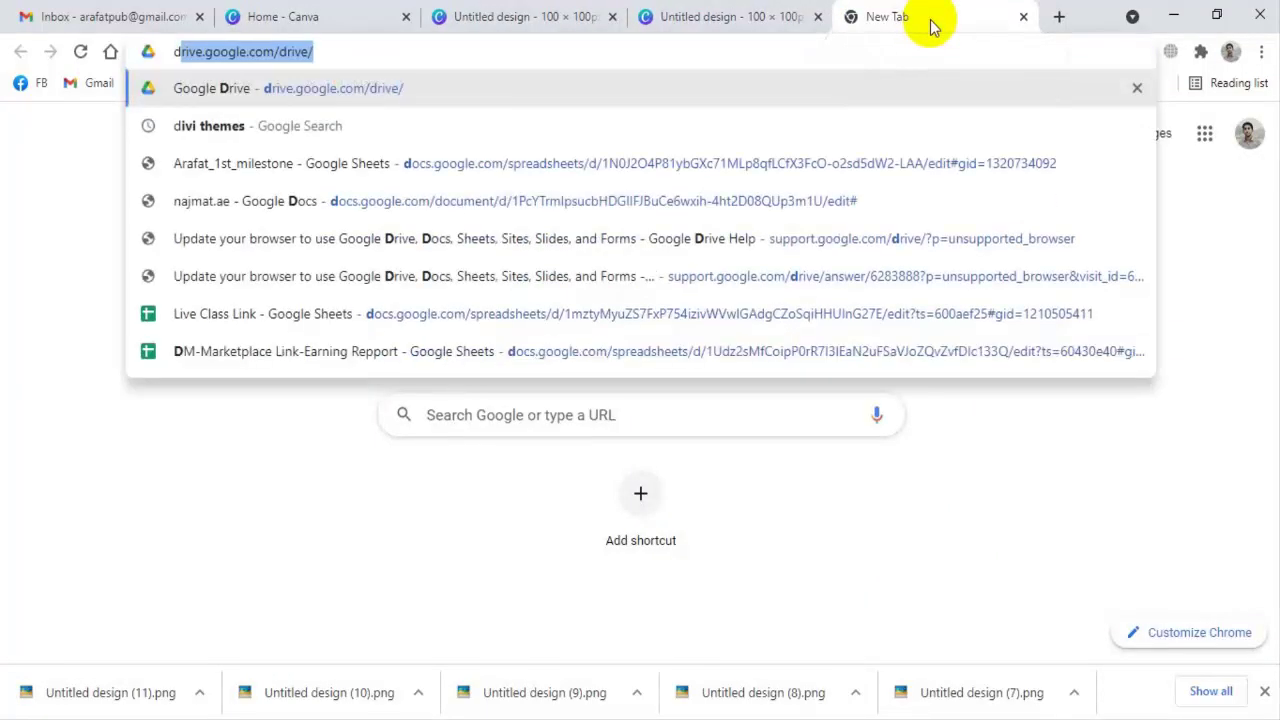
text(rive.google.com/drive/)
key(Return)
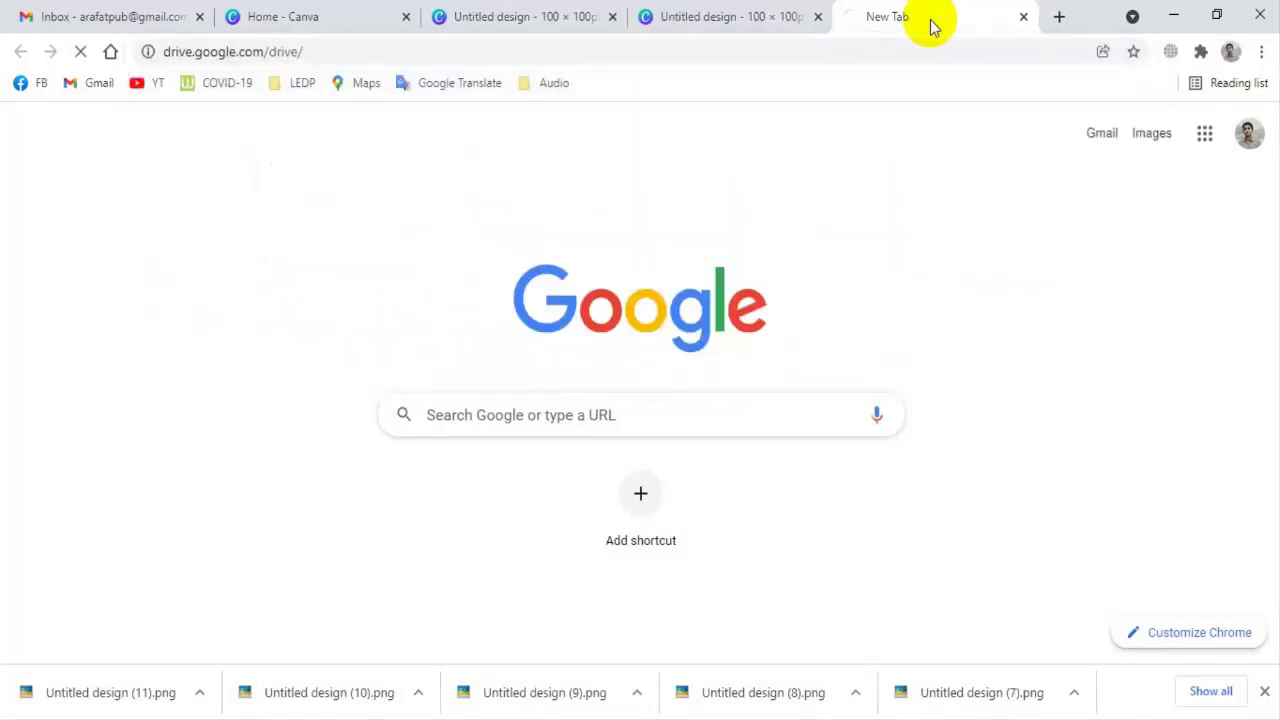
click(132, 97)
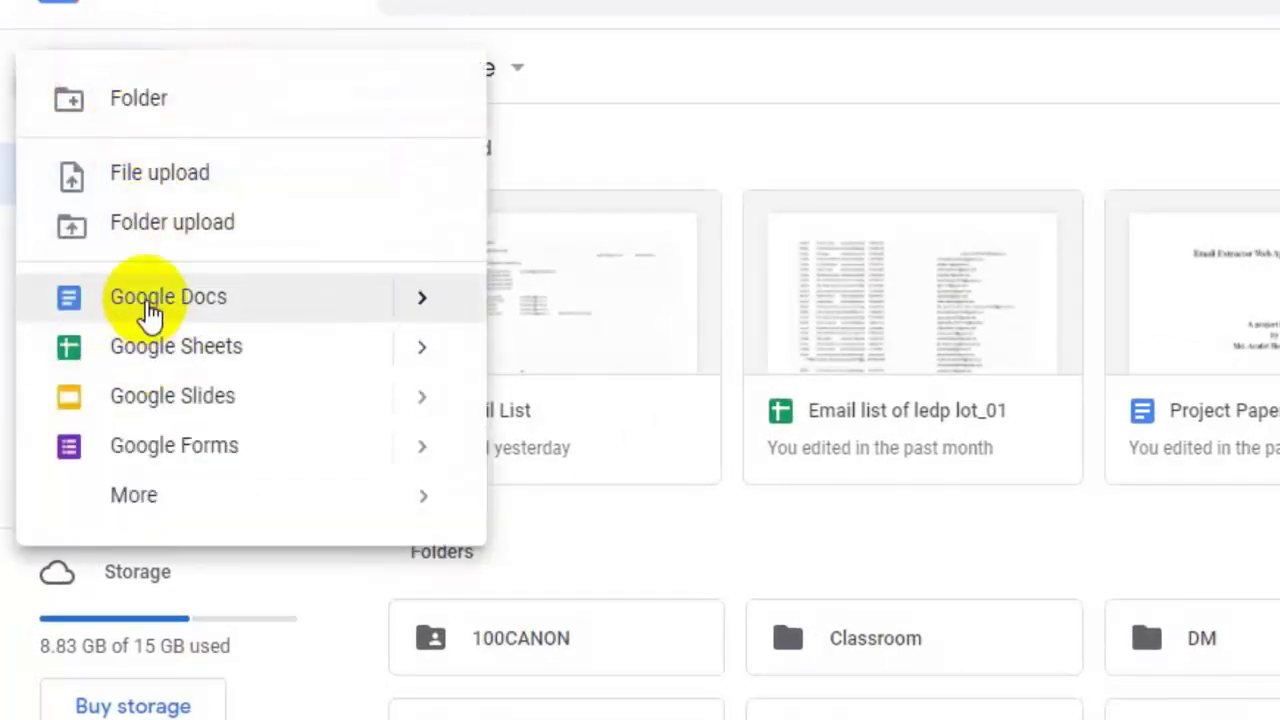
- Create a blank document with a 2 x 1 table, heighten its row and narrow it leftward
click(148, 305)
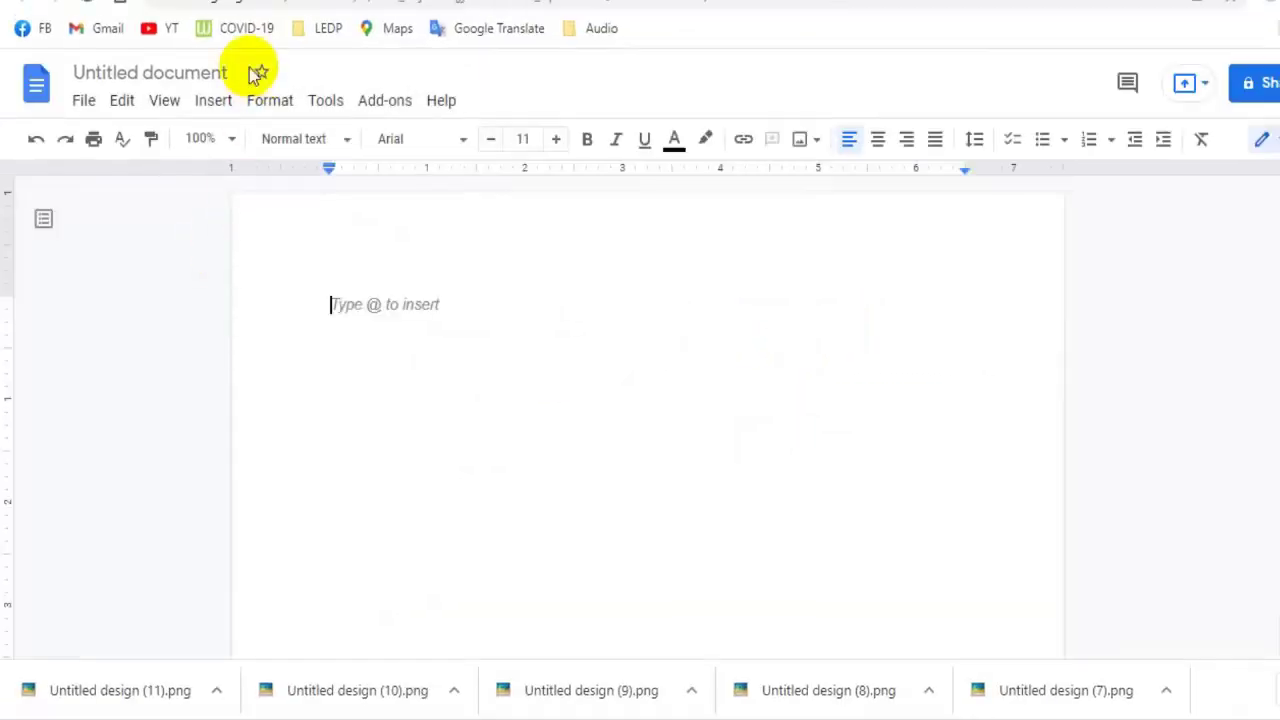
click(211, 104)
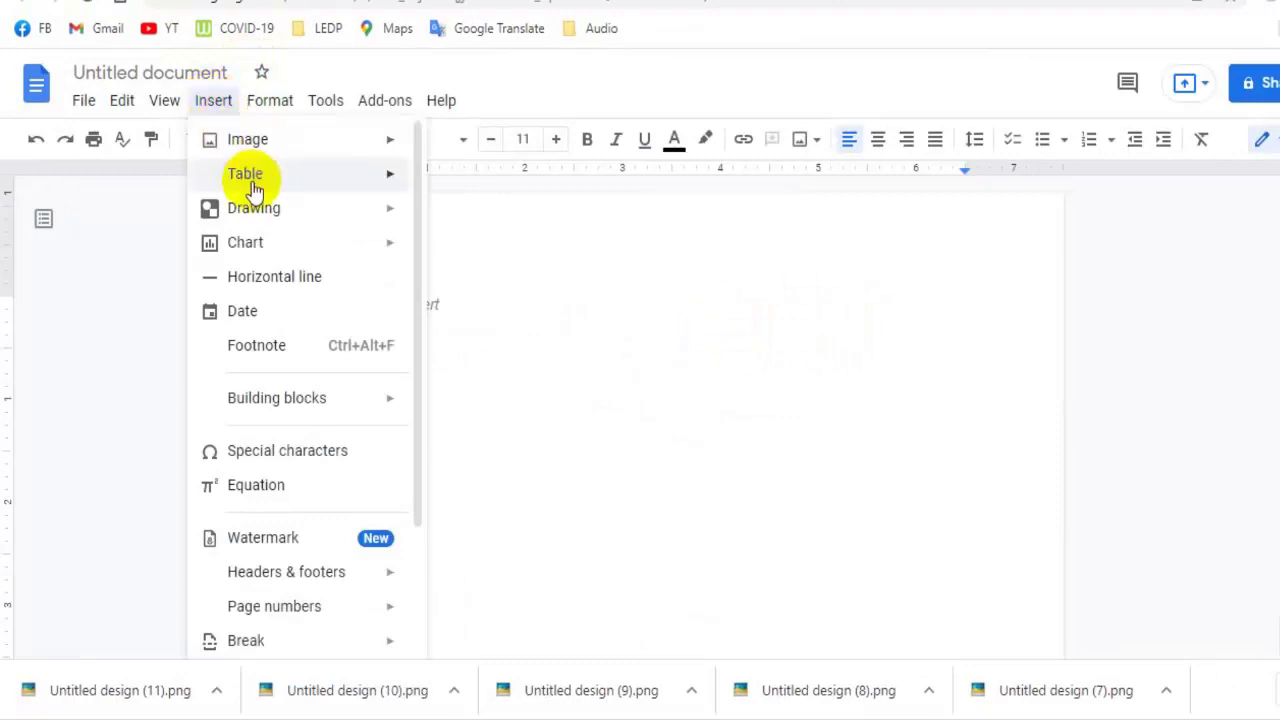
mouse_move(245, 173)
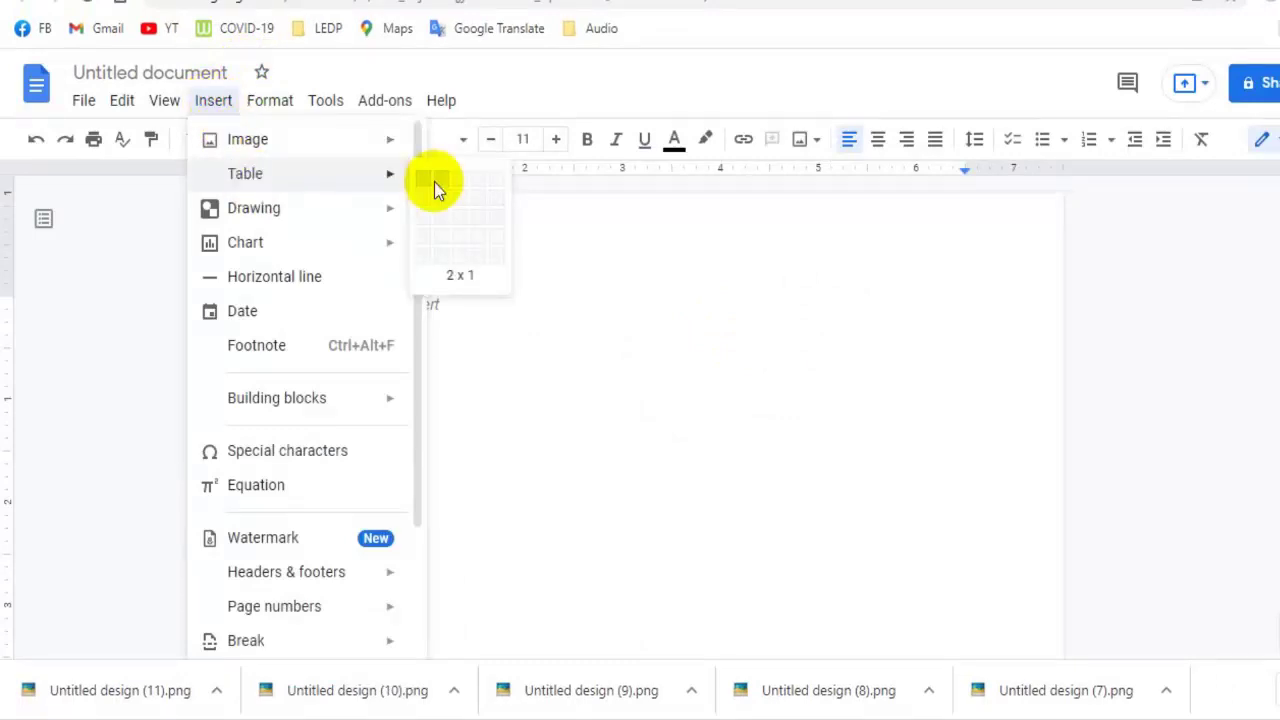
click(434, 182)
drag(566, 368, 588, 490)
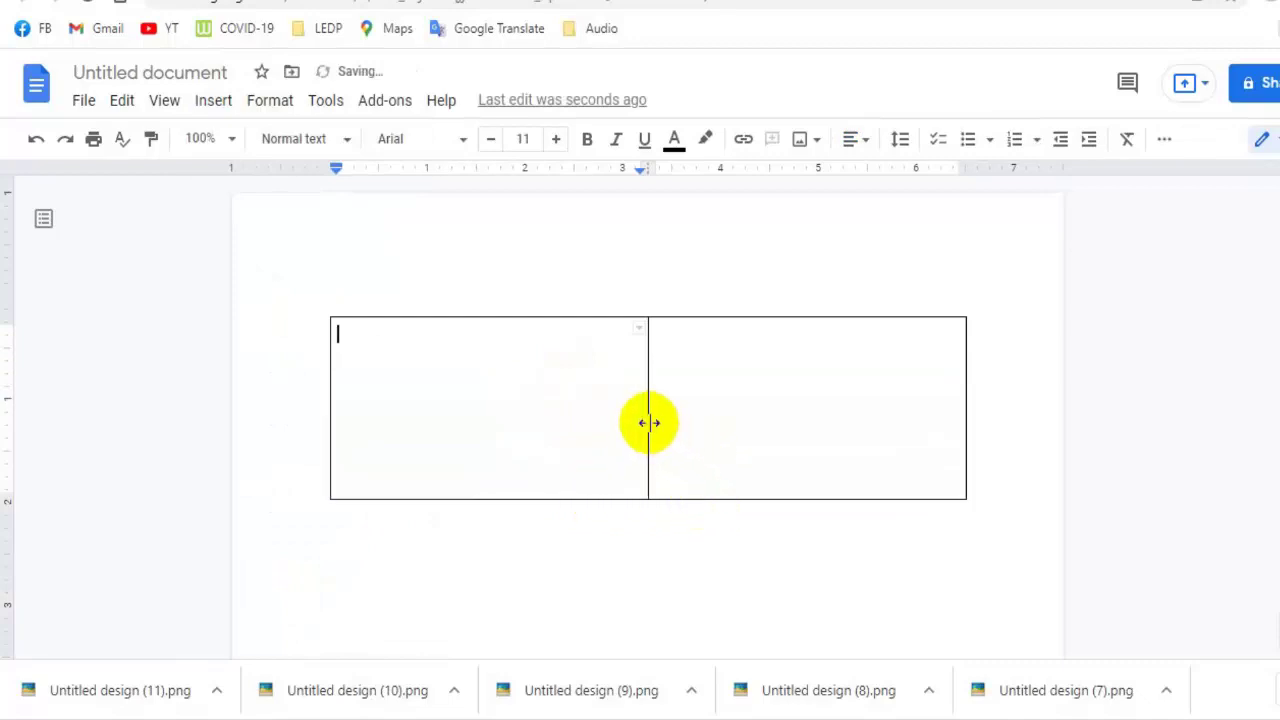
drag(649, 422, 476, 418)
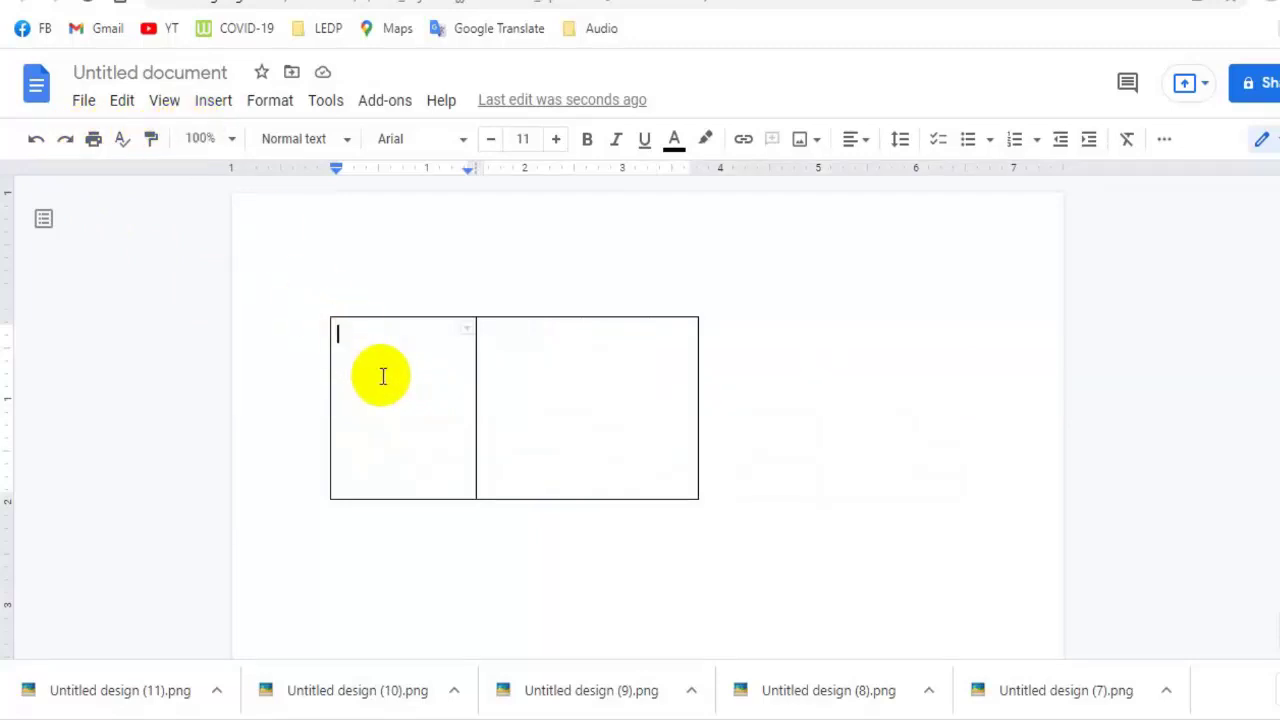
- Upload Untitled design (11).png into the left cell, enlarge it, and shorten the row to fit
click(213, 100)
mouse_move(248, 139)
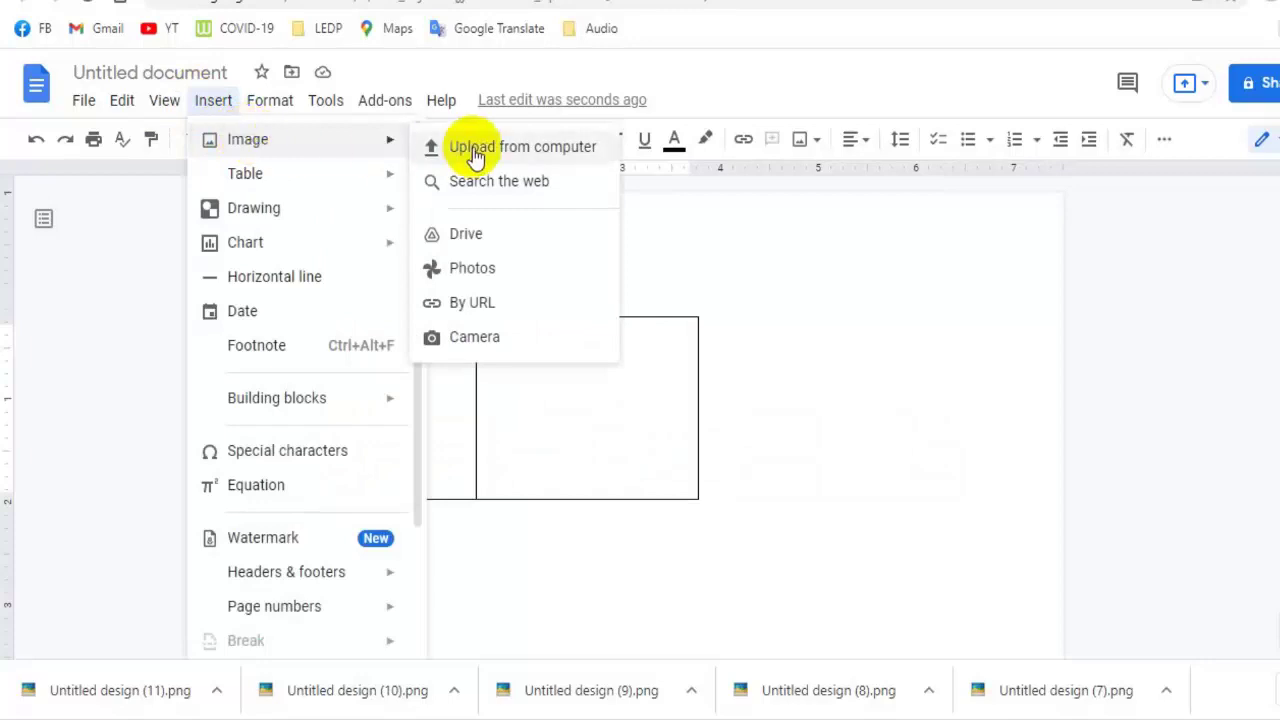
click(483, 148)
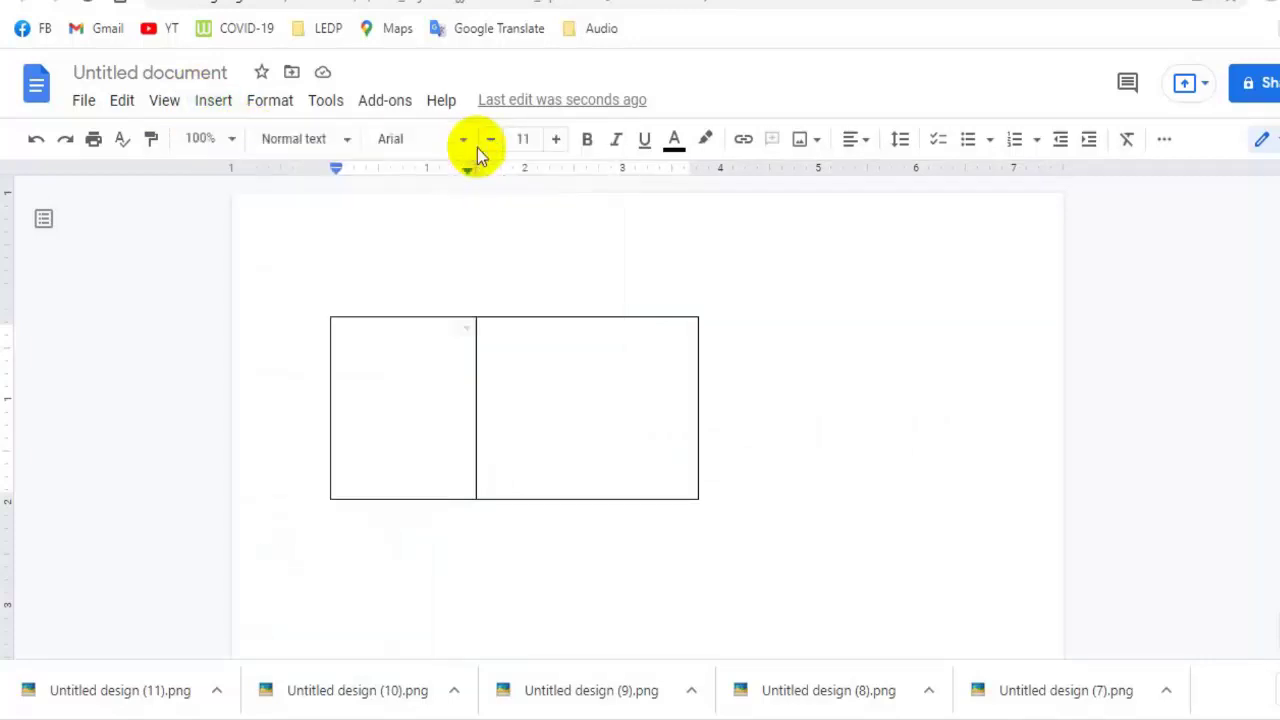
click(238, 145)
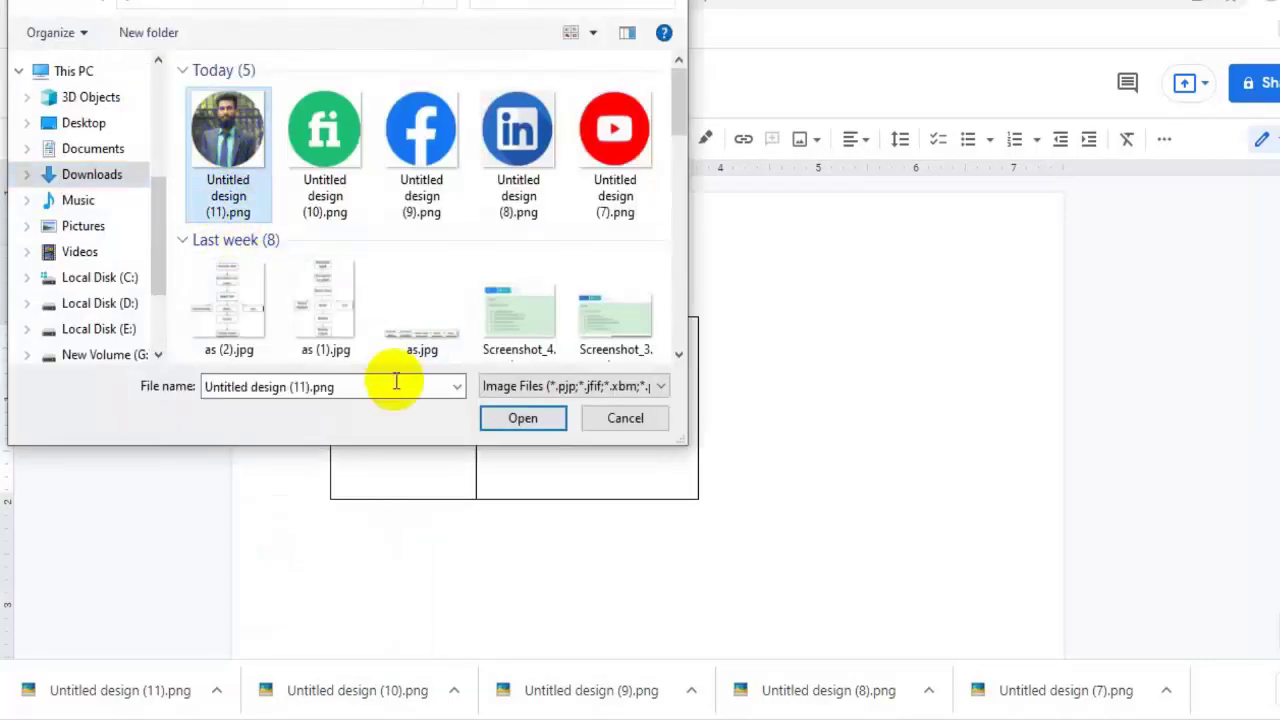
click(536, 424)
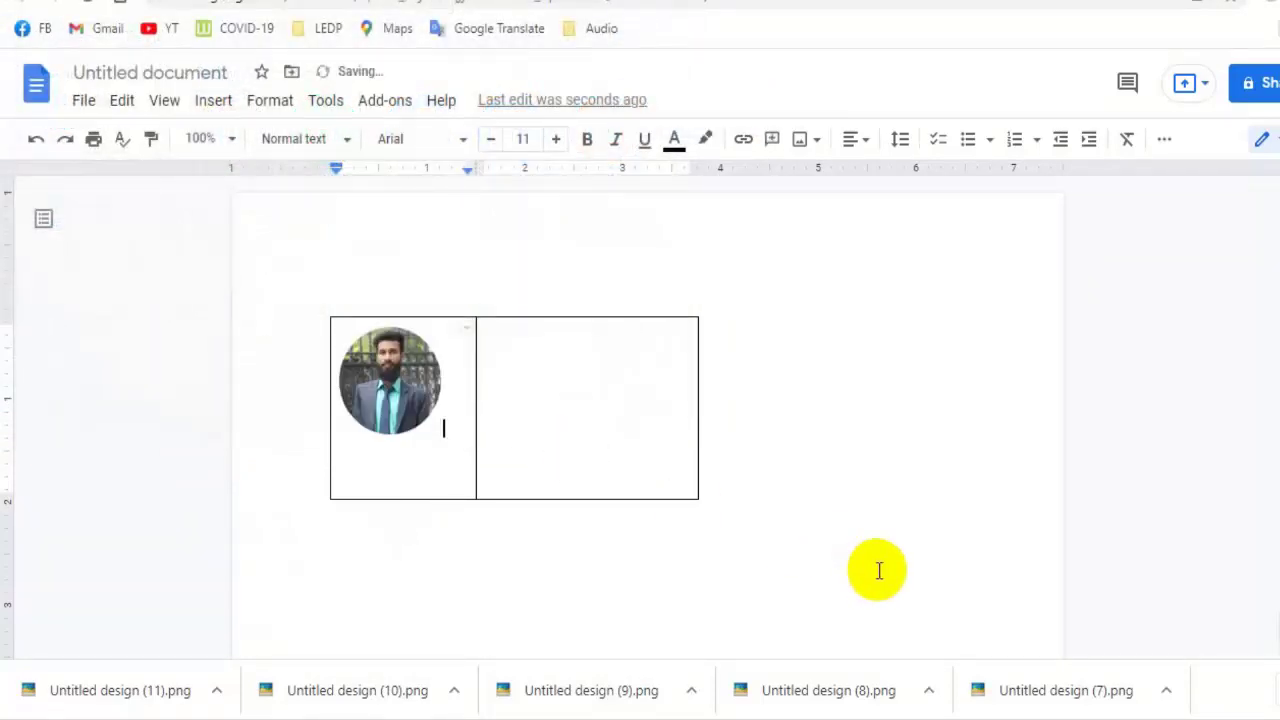
click(439, 443)
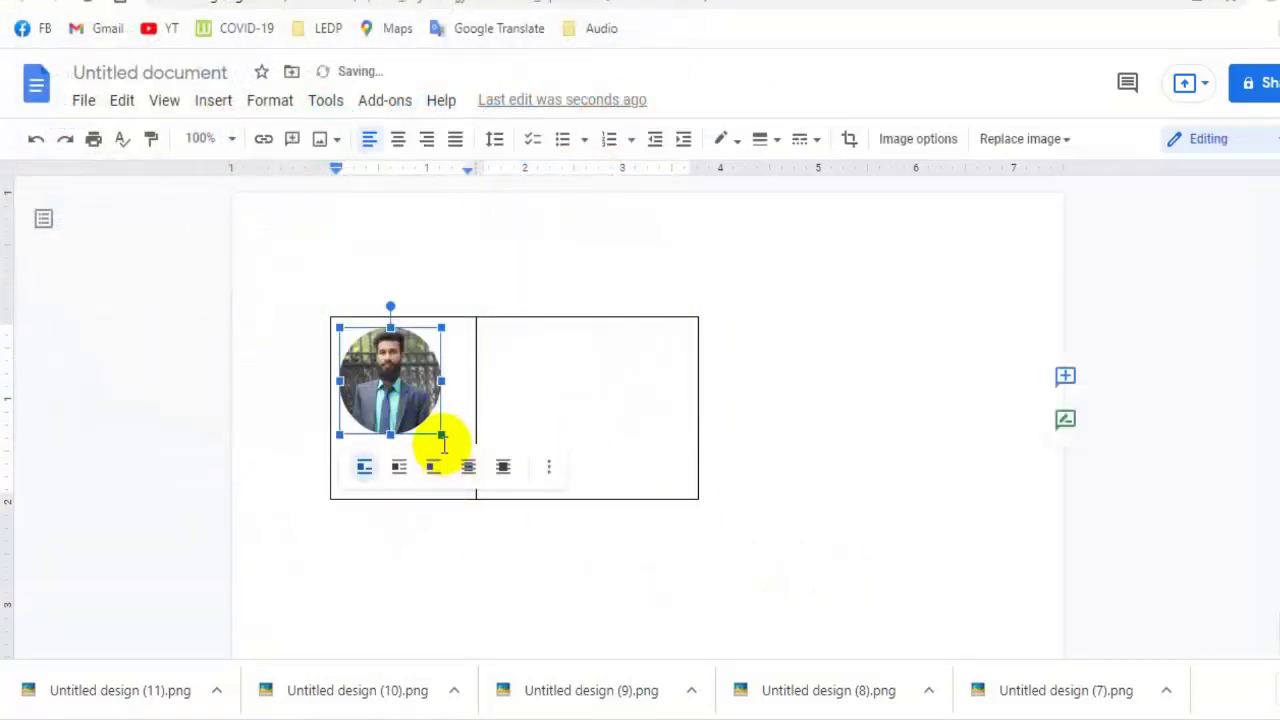
drag(442, 436, 820, 537)
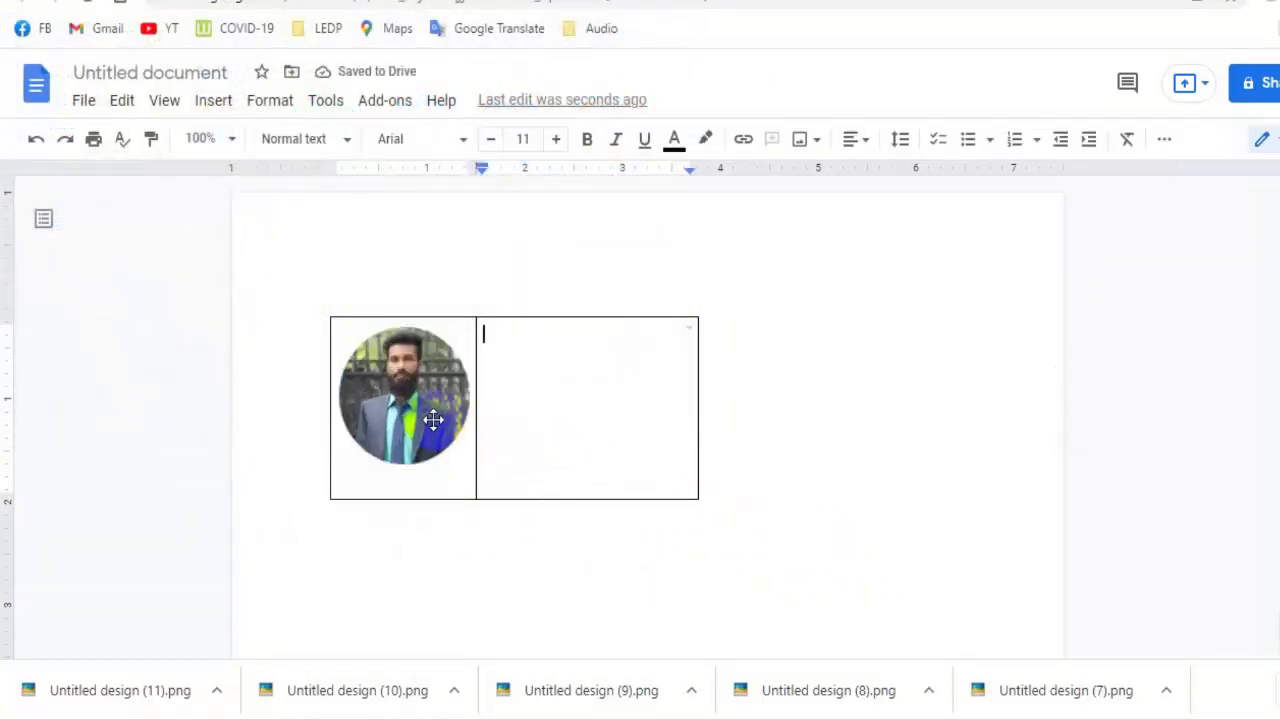
drag(398, 497, 560, 421)
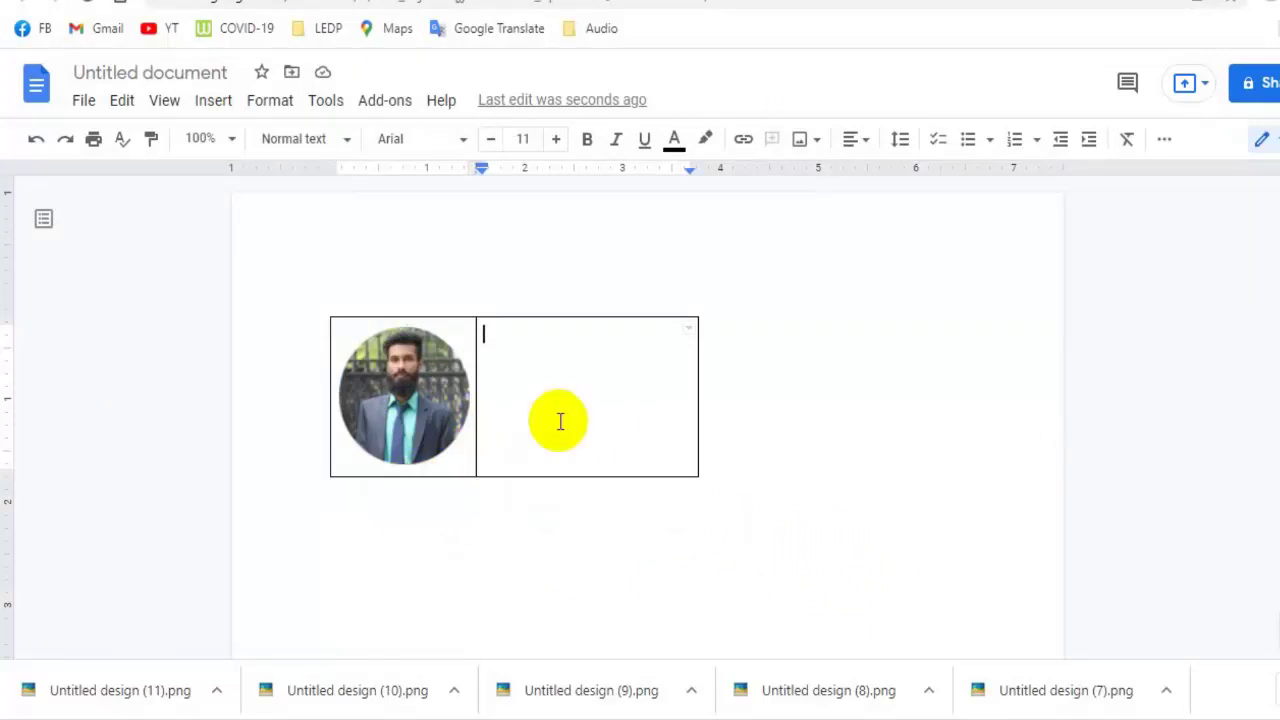
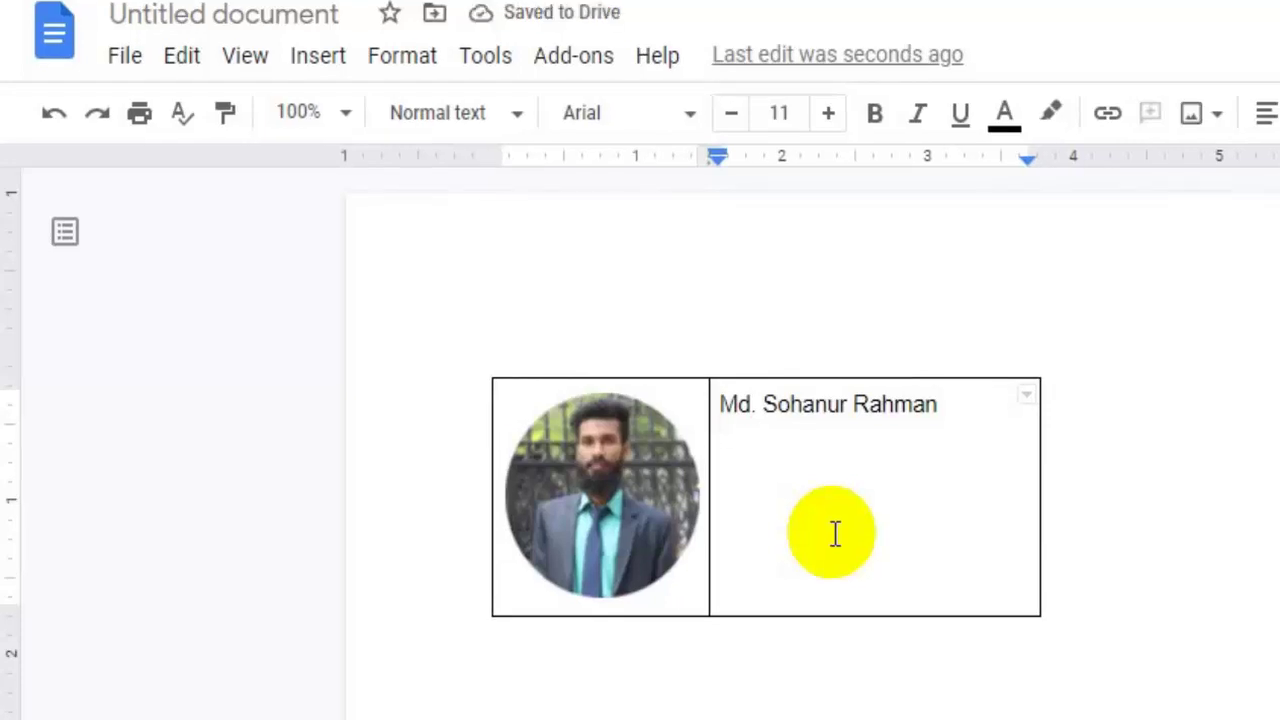
- Type the person's name, 'Digital Marketing Expert', the phone number and 'Website: xyz.com' on separate lines
text(Digital Marketing Expert)
key(Return)
key(Return)
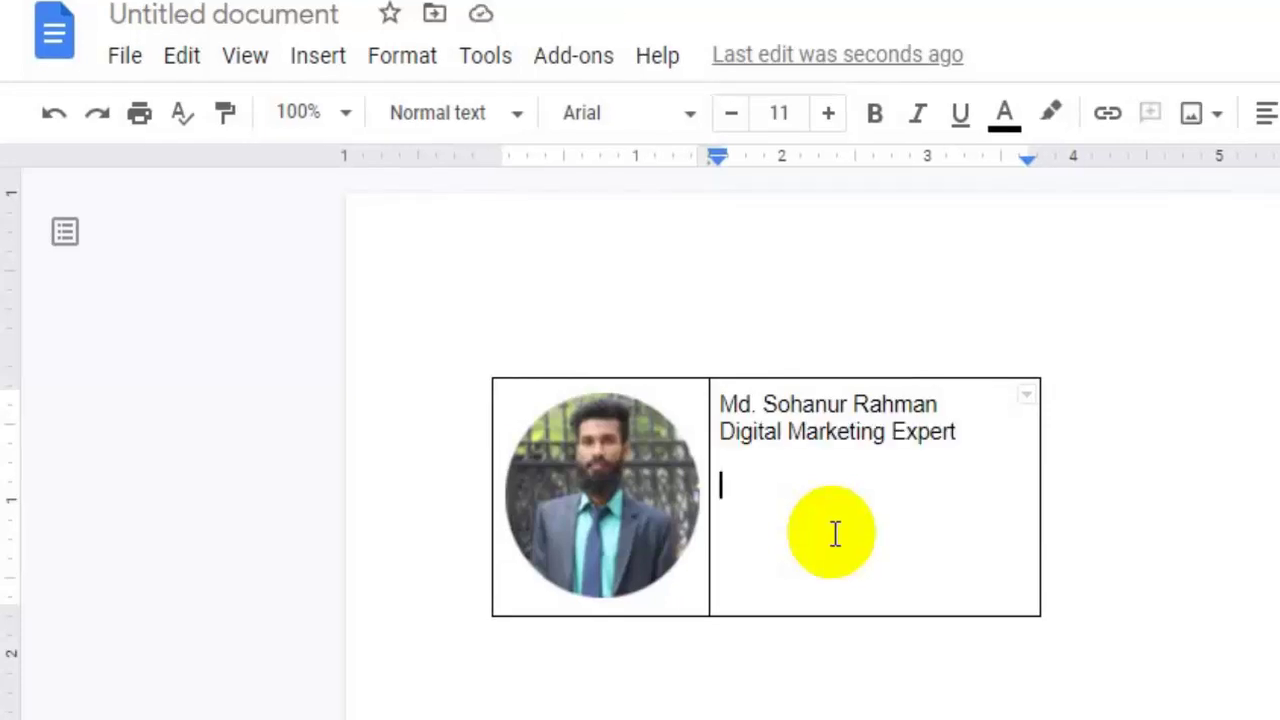
text(Phone)
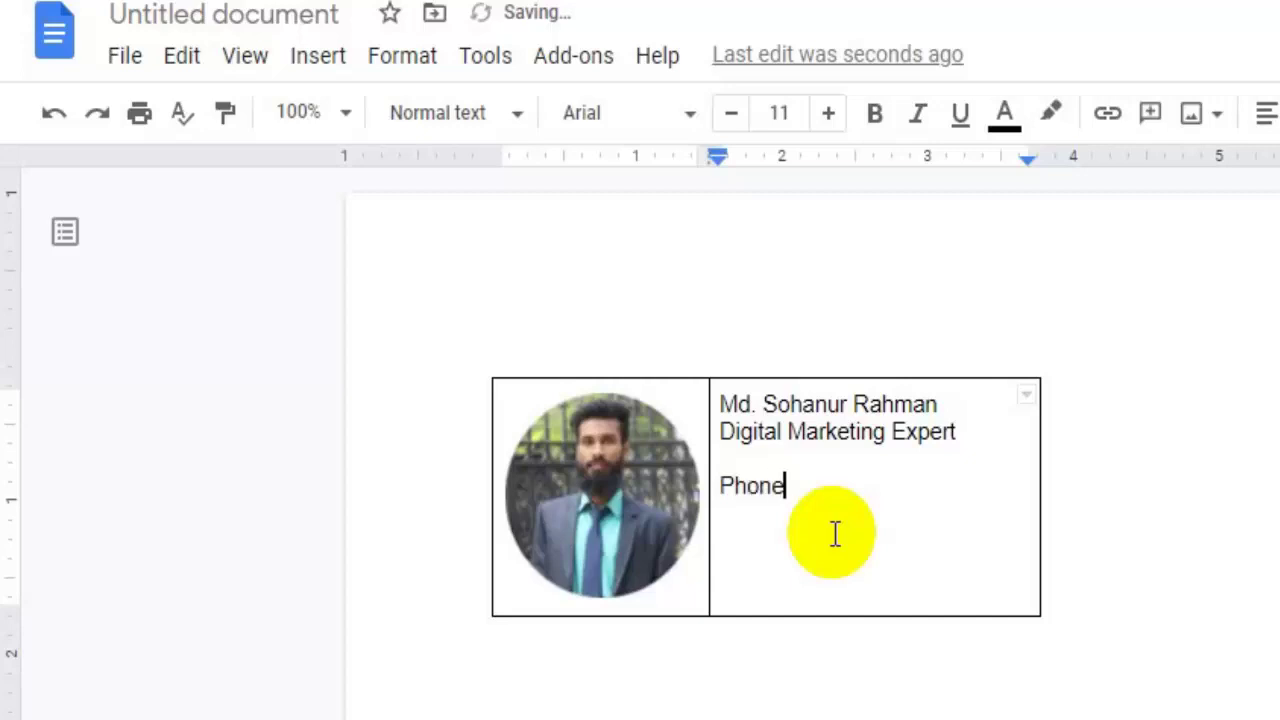
text(: 015200000000)
key(Return)
text(Web)
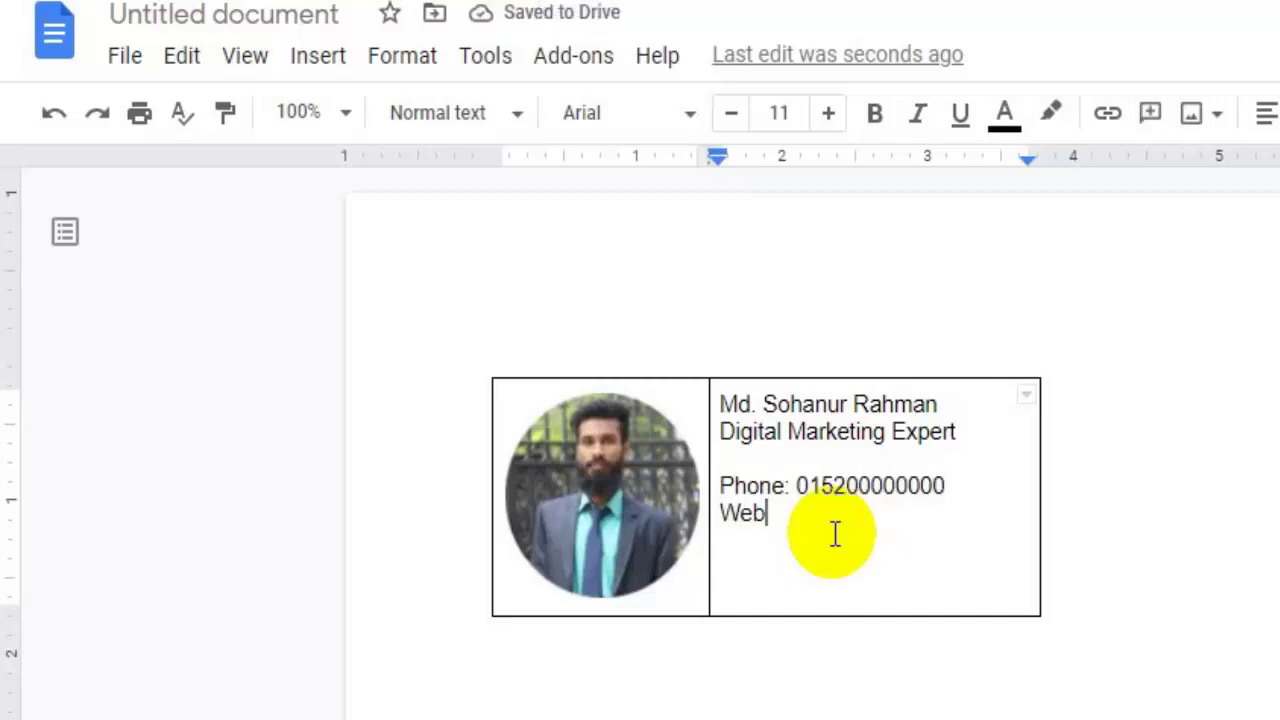
text(site: xyz.com)
key(Return)
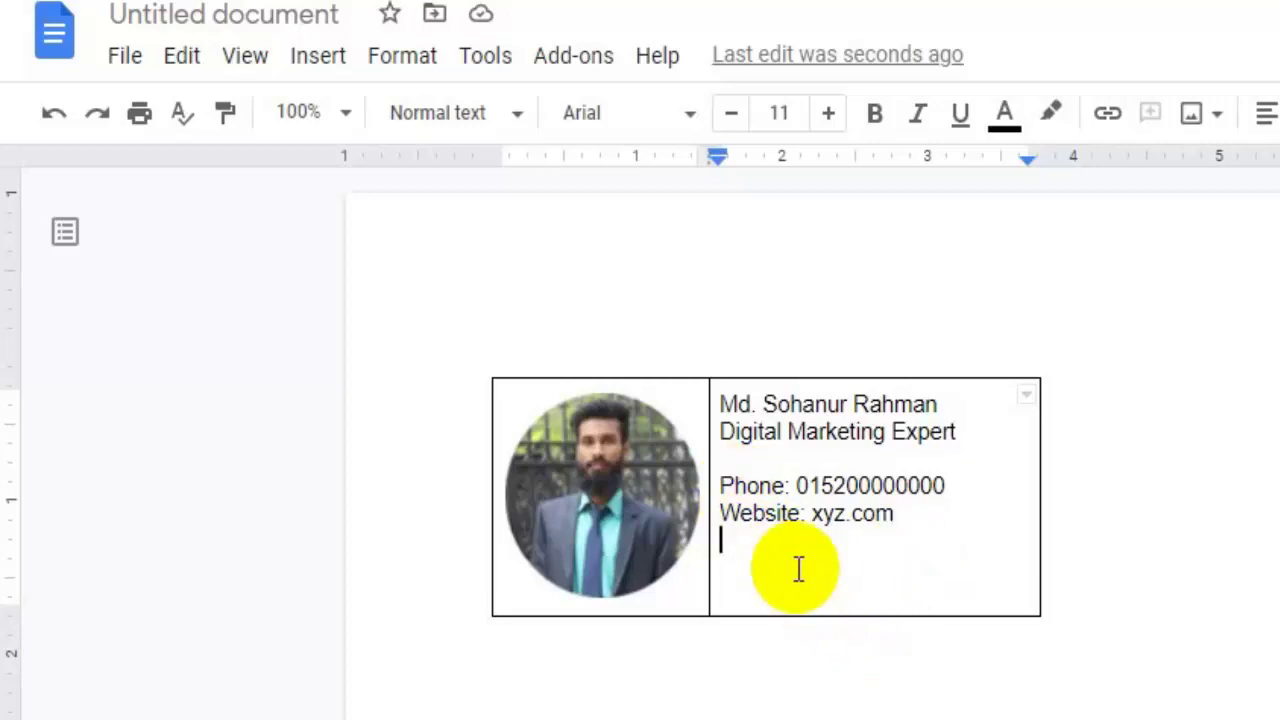
- Upload the Facebook icon below the contact details and shrink it to a small size
click(326, 60)
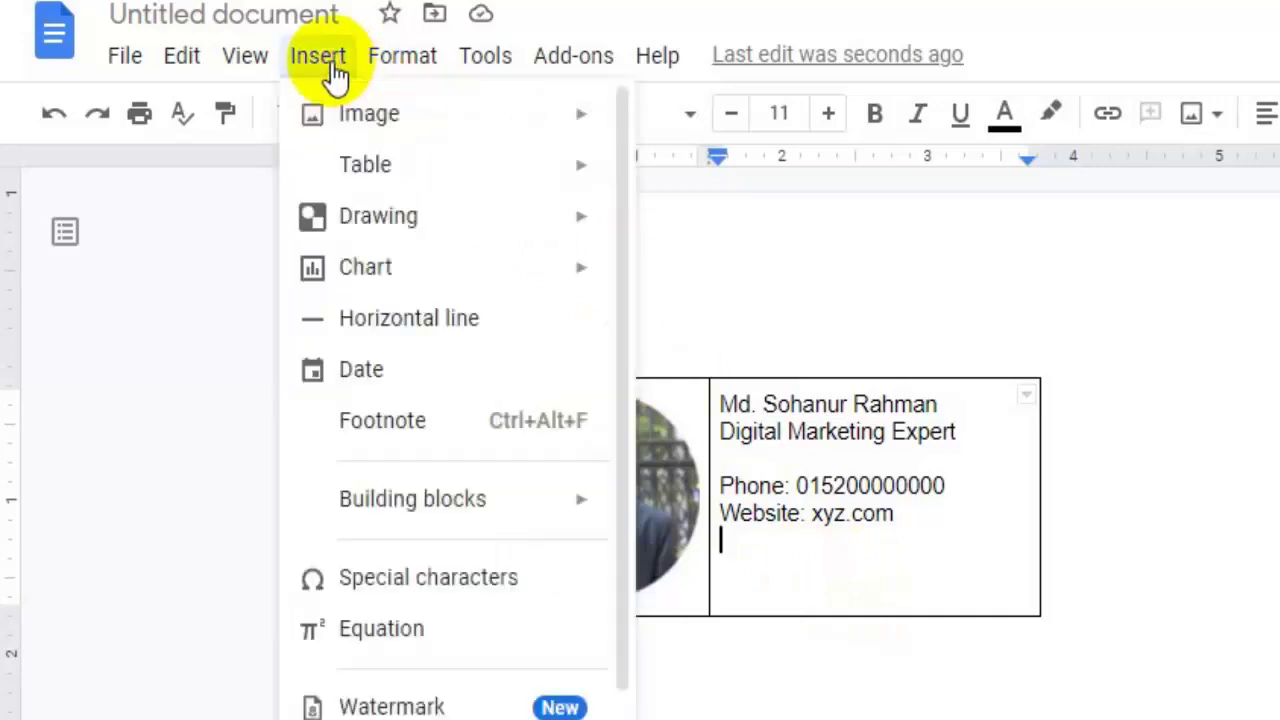
click(818, 126)
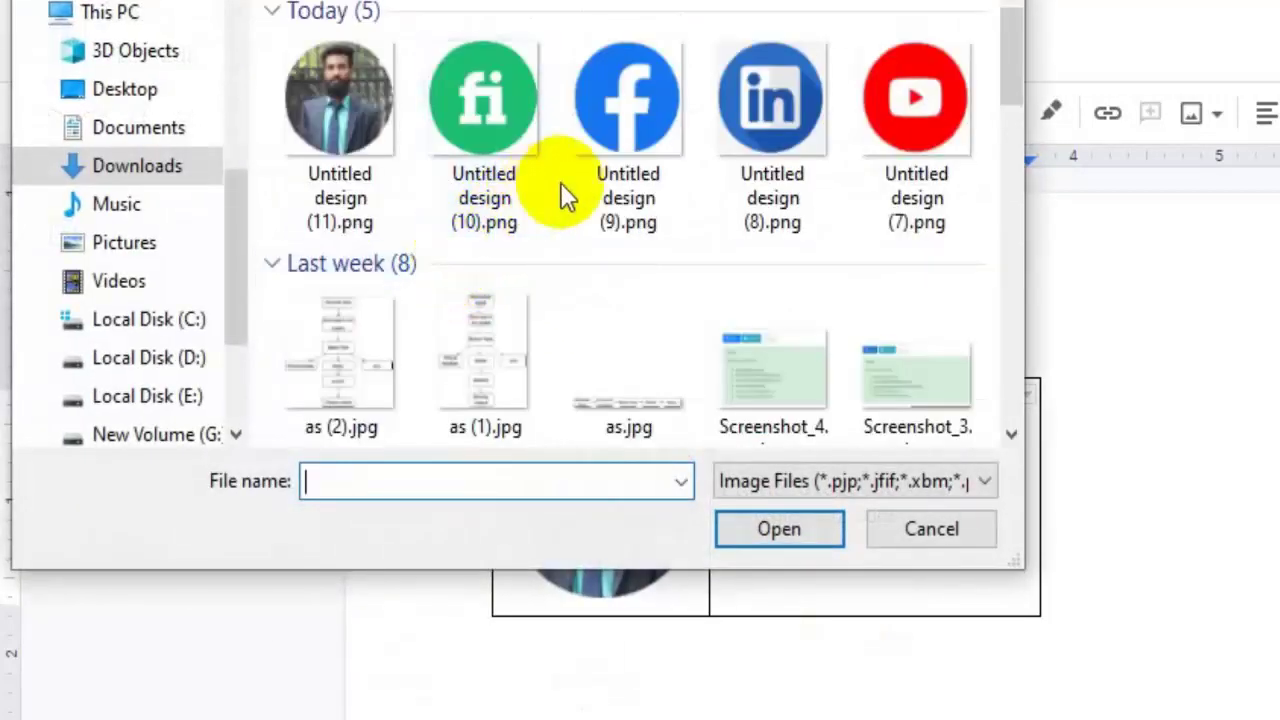
click(634, 140)
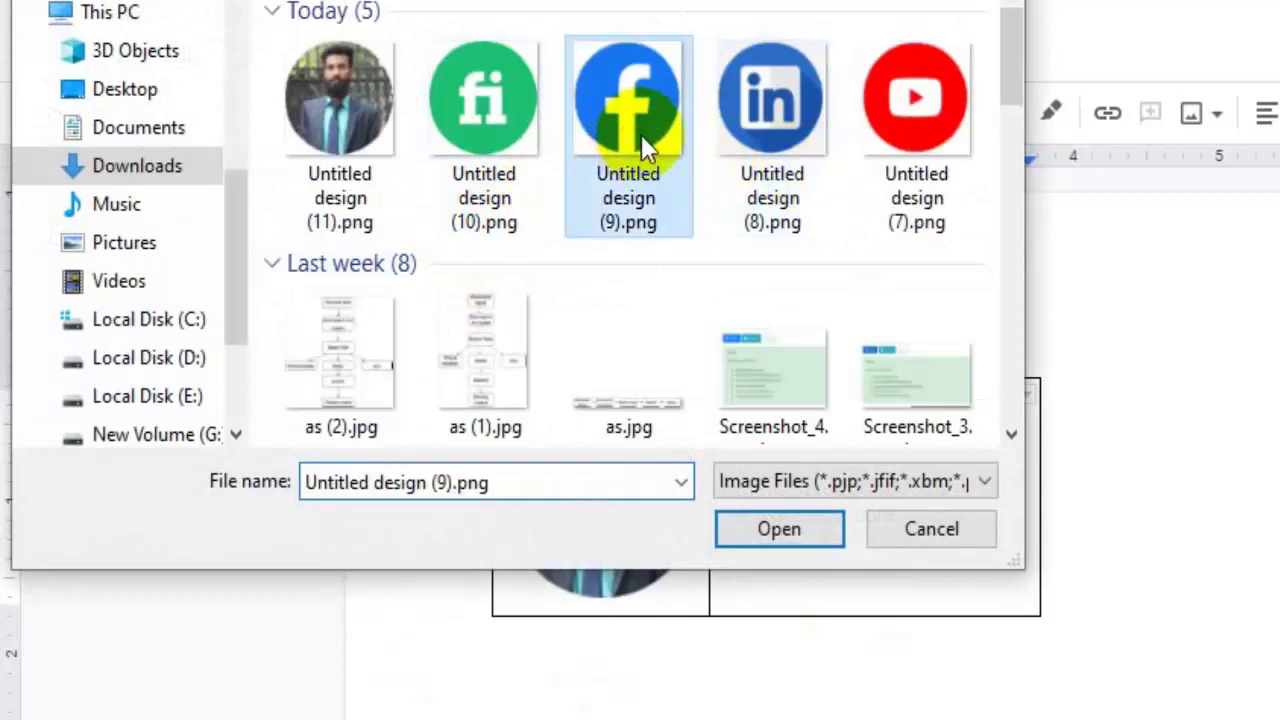
click(765, 530)
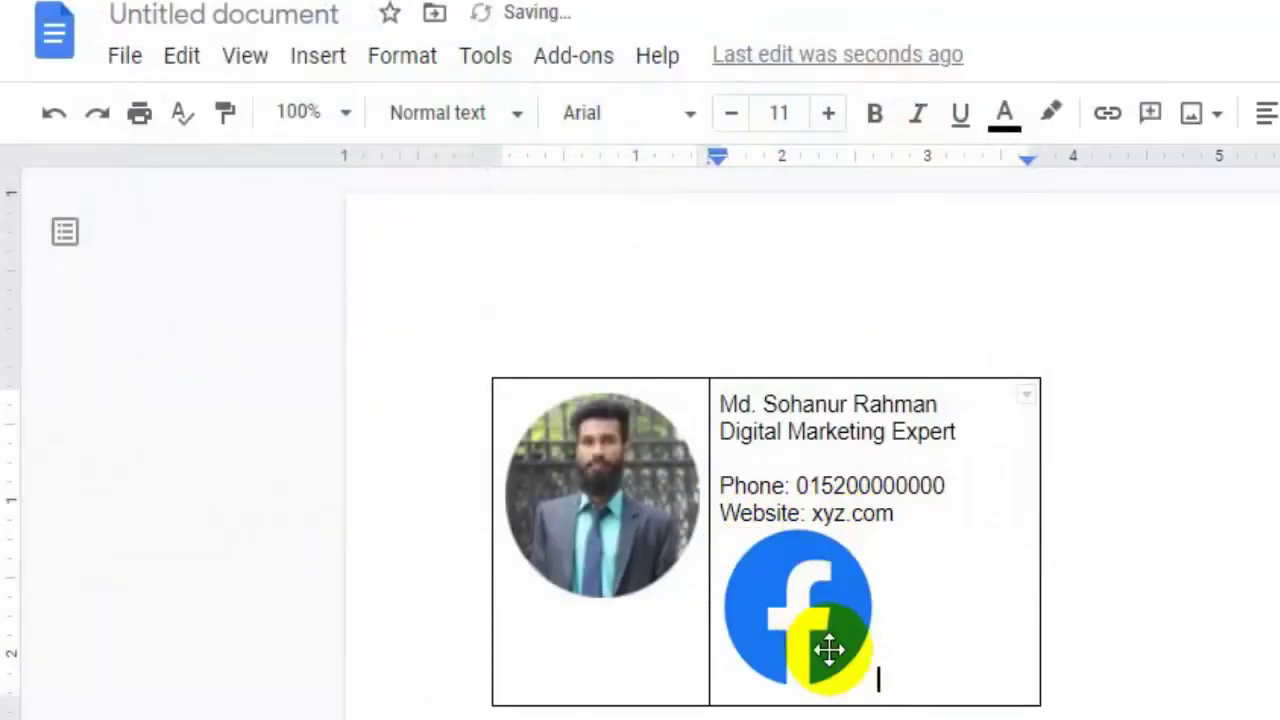
click(829, 651)
drag(874, 686, 815, 620)
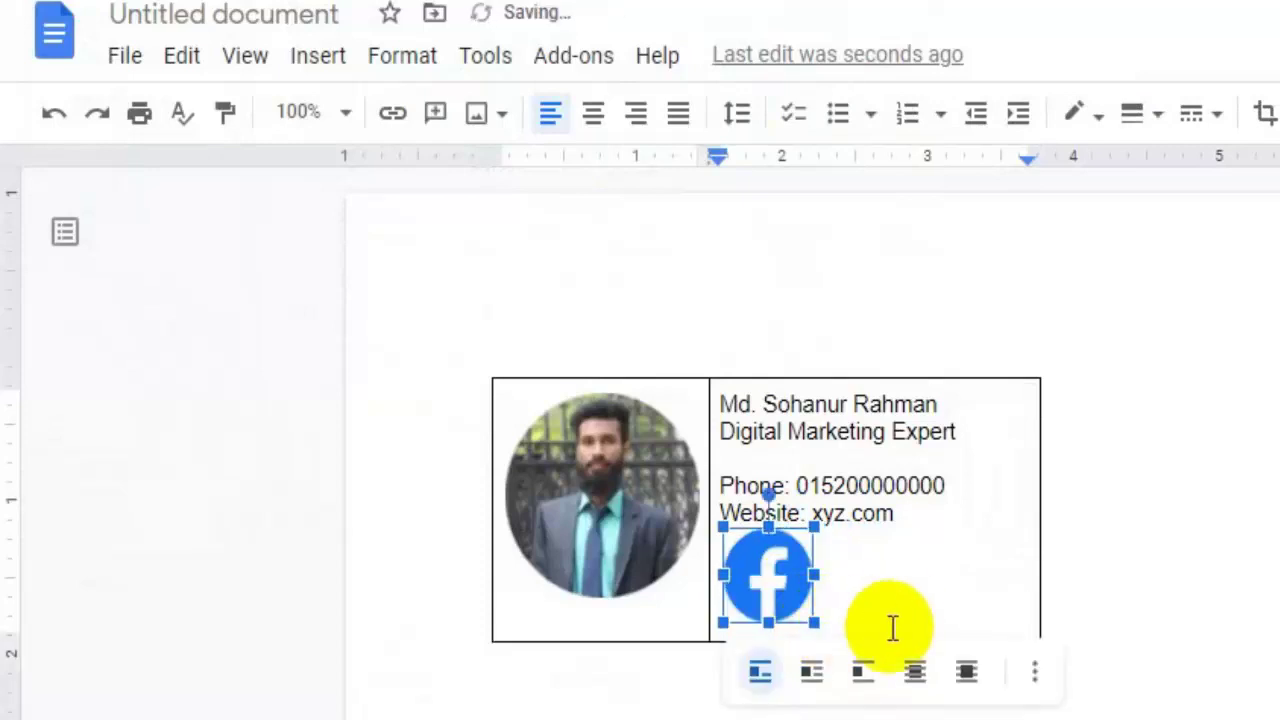
click(940, 546)
- Upload the LinkedIn icon beside it and shrink it to match the Facebook icon
click(318, 56)
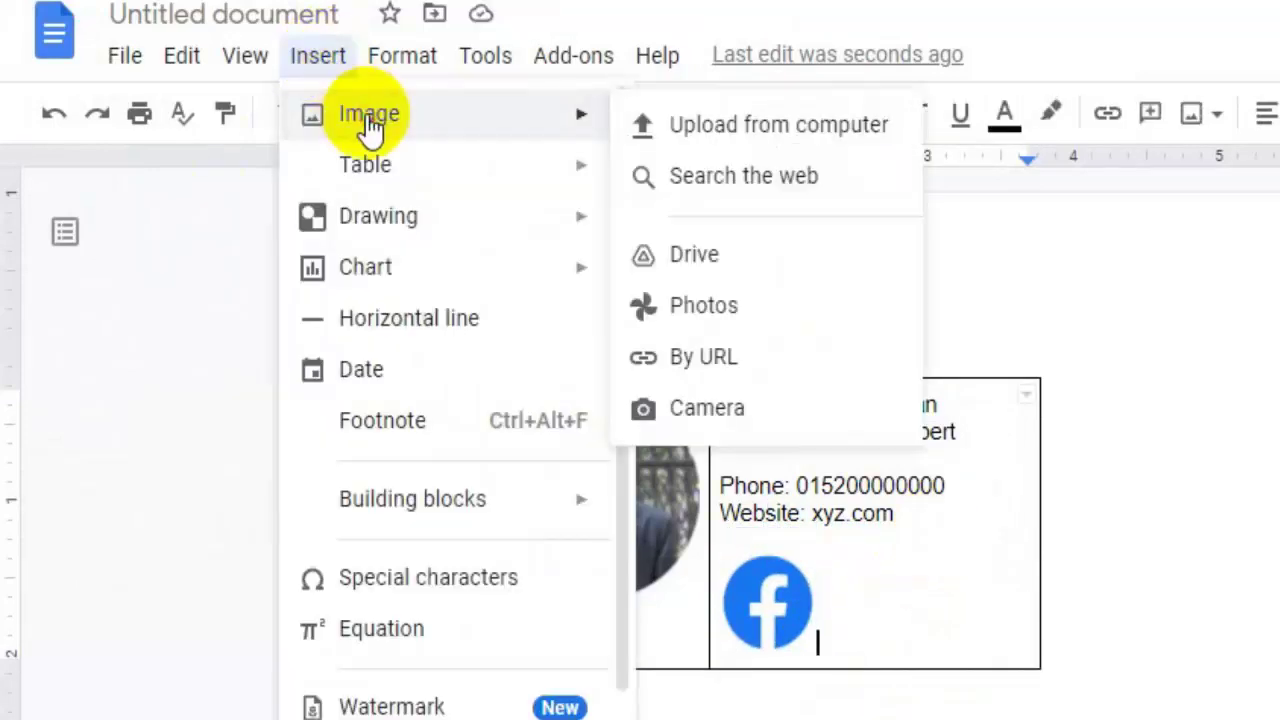
click(758, 130)
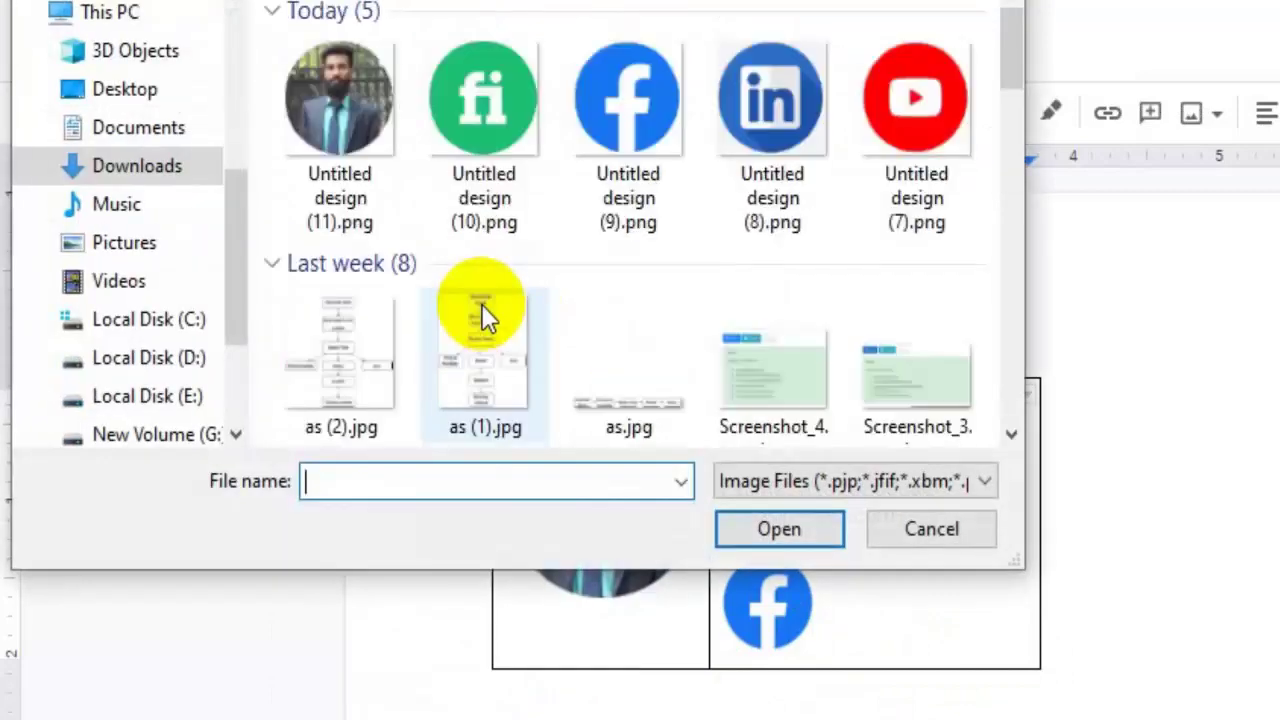
click(770, 125)
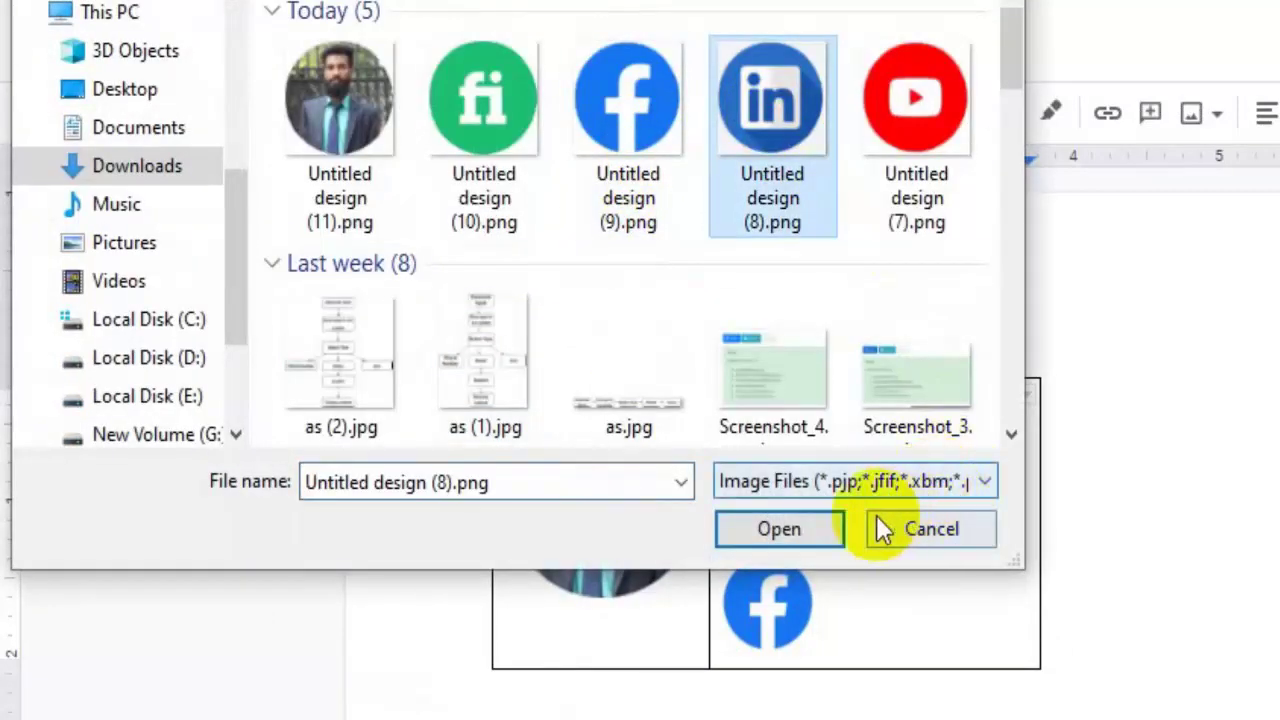
click(815, 527)
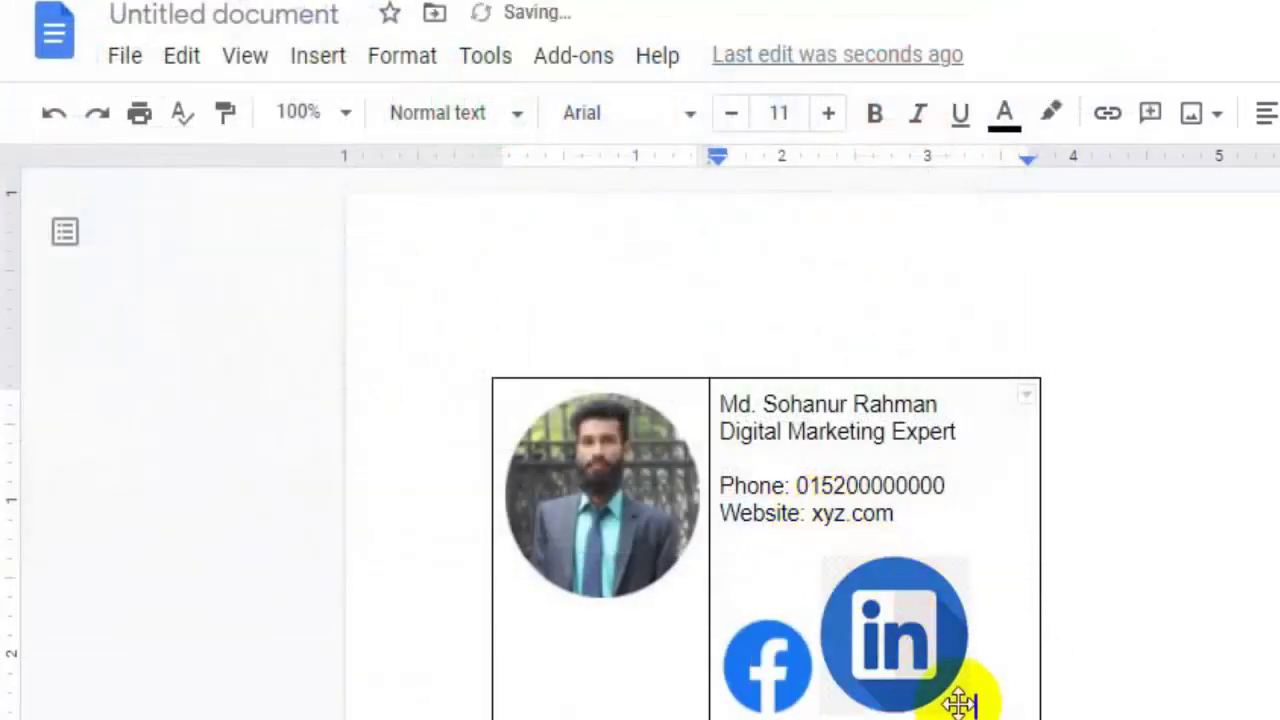
click(962, 692)
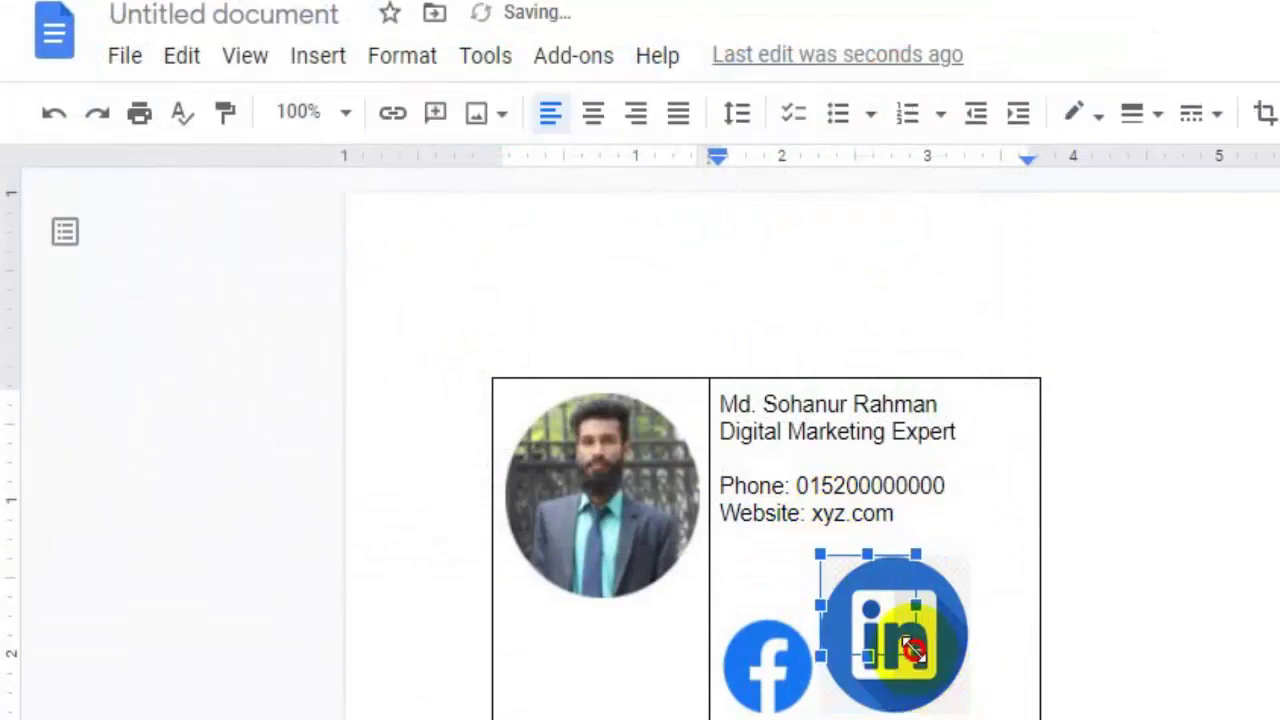
drag(968, 708, 900, 645)
click(318, 56)
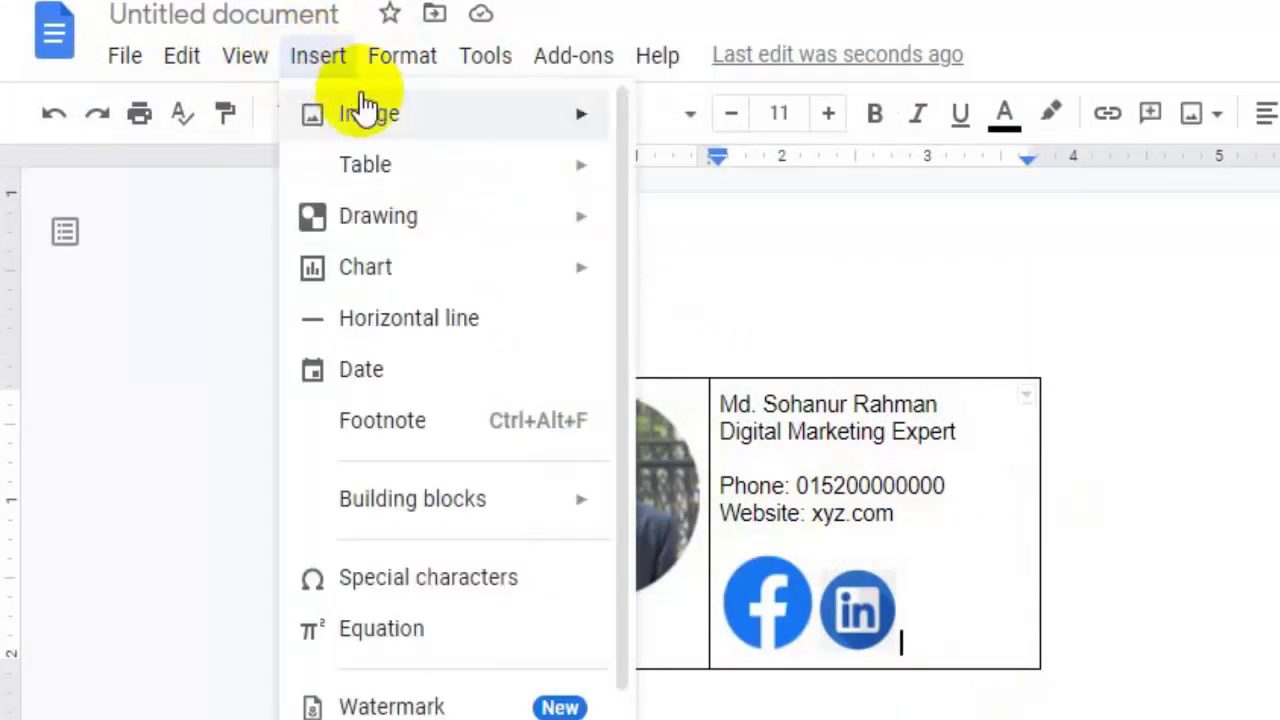
- Upload the YouTube icon and move it up beside the LinkedIn icon
mouse_move(369, 113)
click(690, 120)
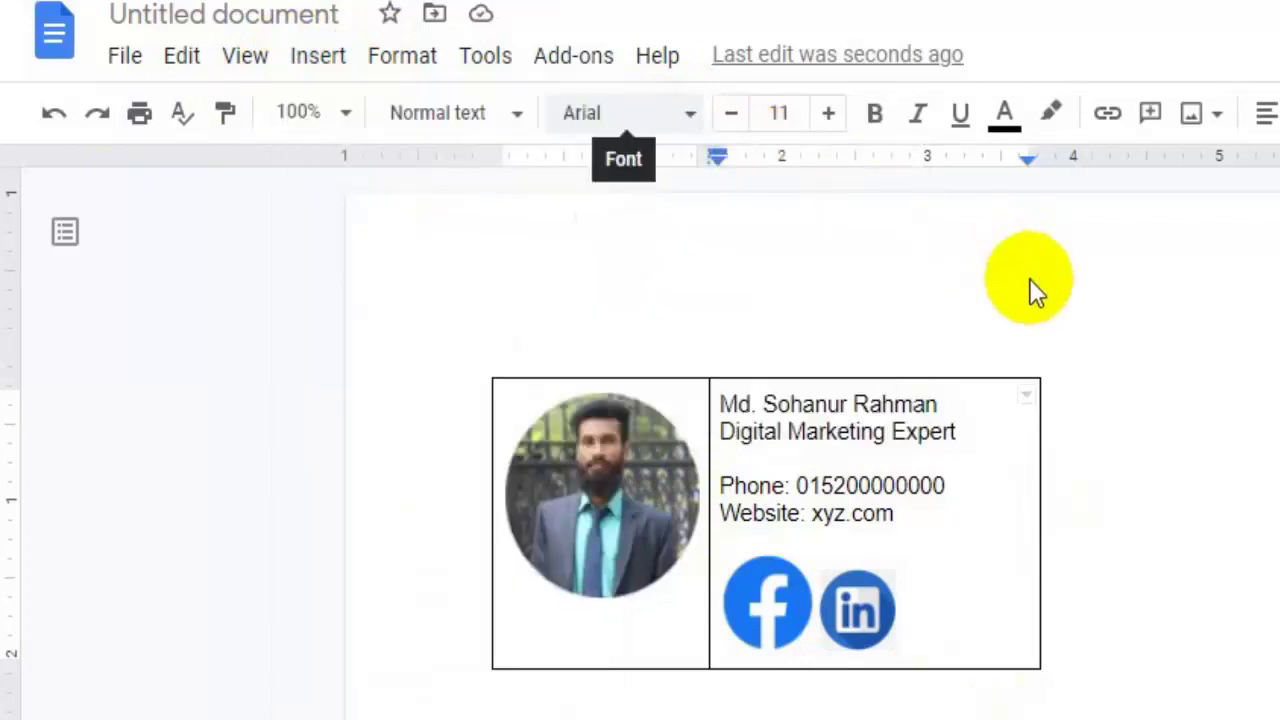
click(932, 140)
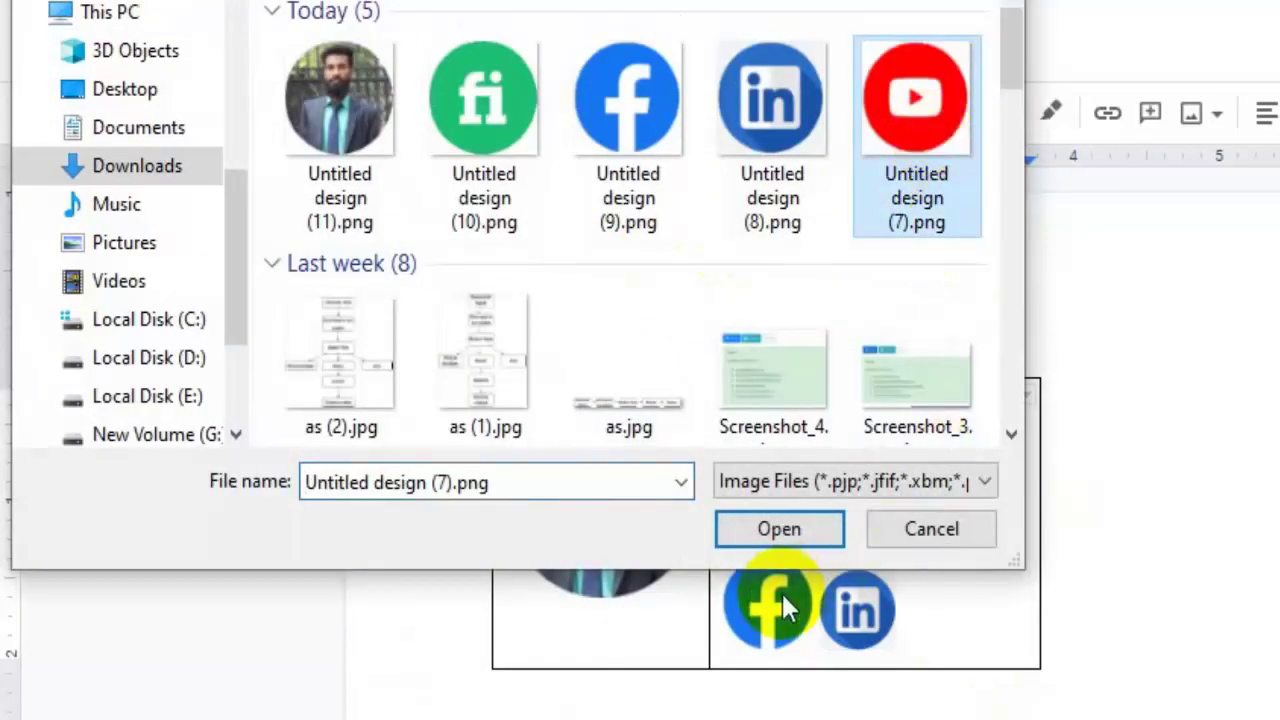
click(779, 528)
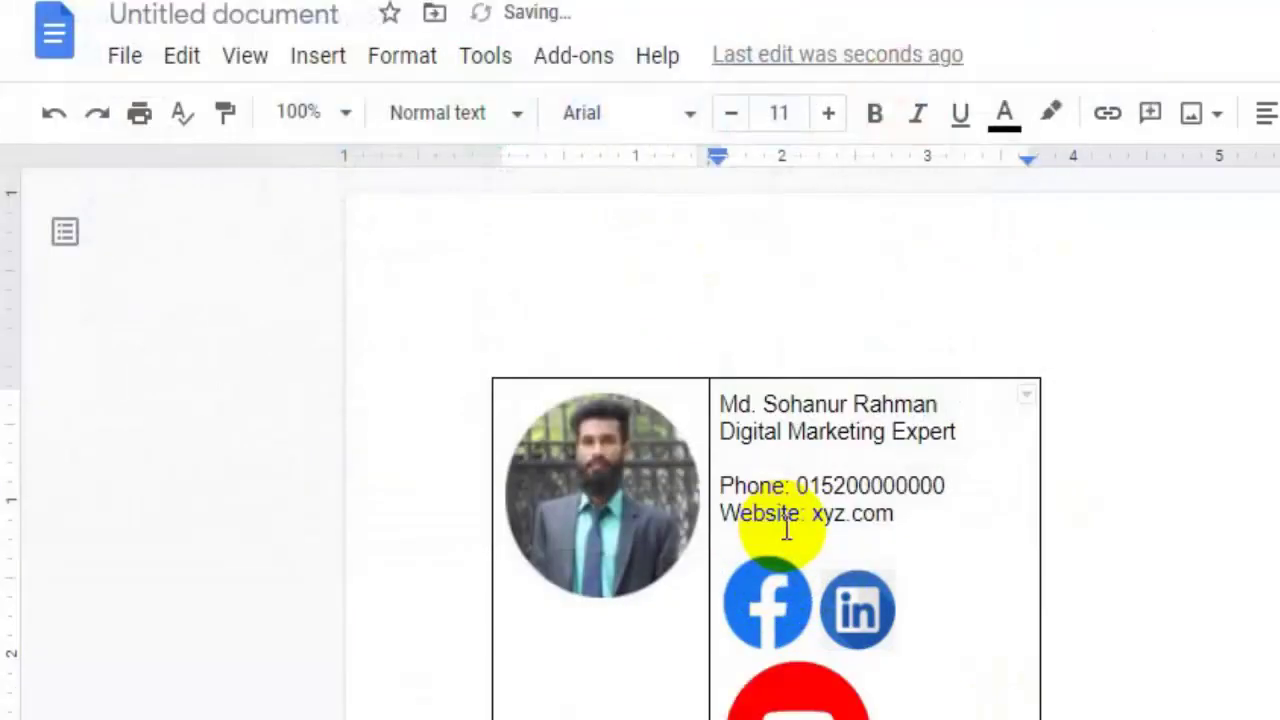
click(800, 700)
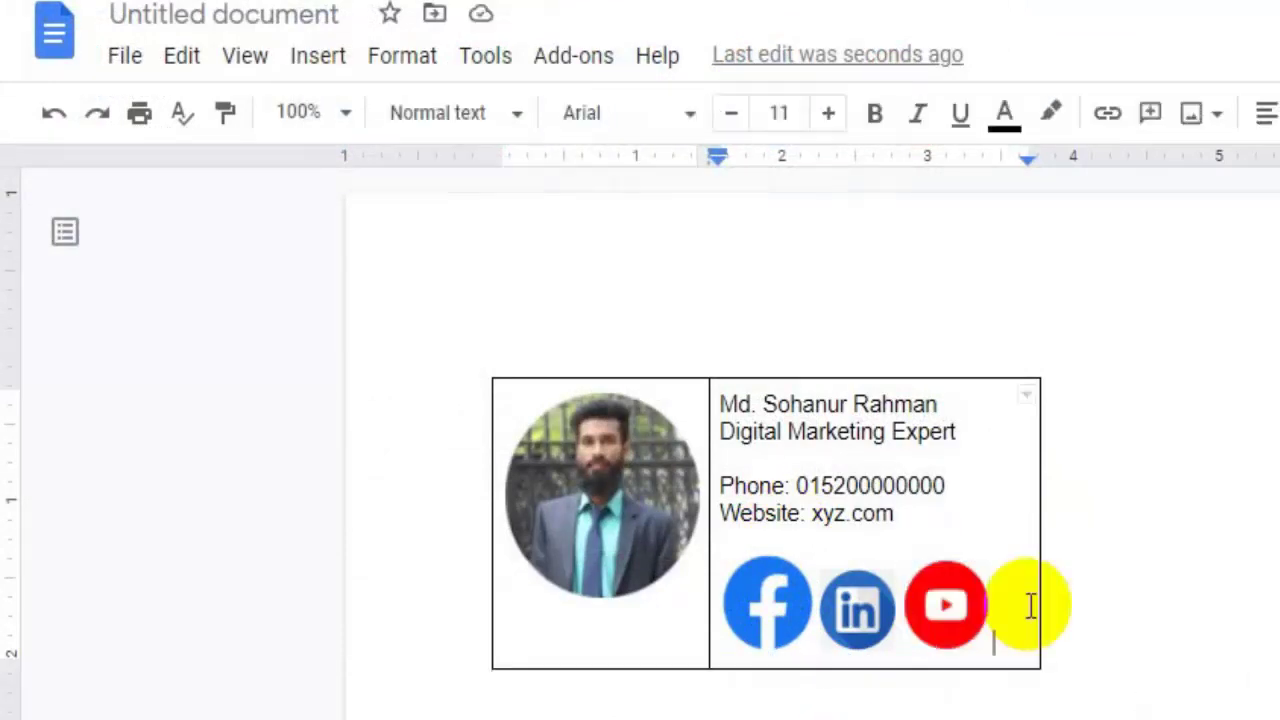
drag(806, 696, 995, 640)
- Upload Untitled design (10).png, the green fi icon, and make it slightly narrower
click(318, 55)
click(690, 116)
click(495, 148)
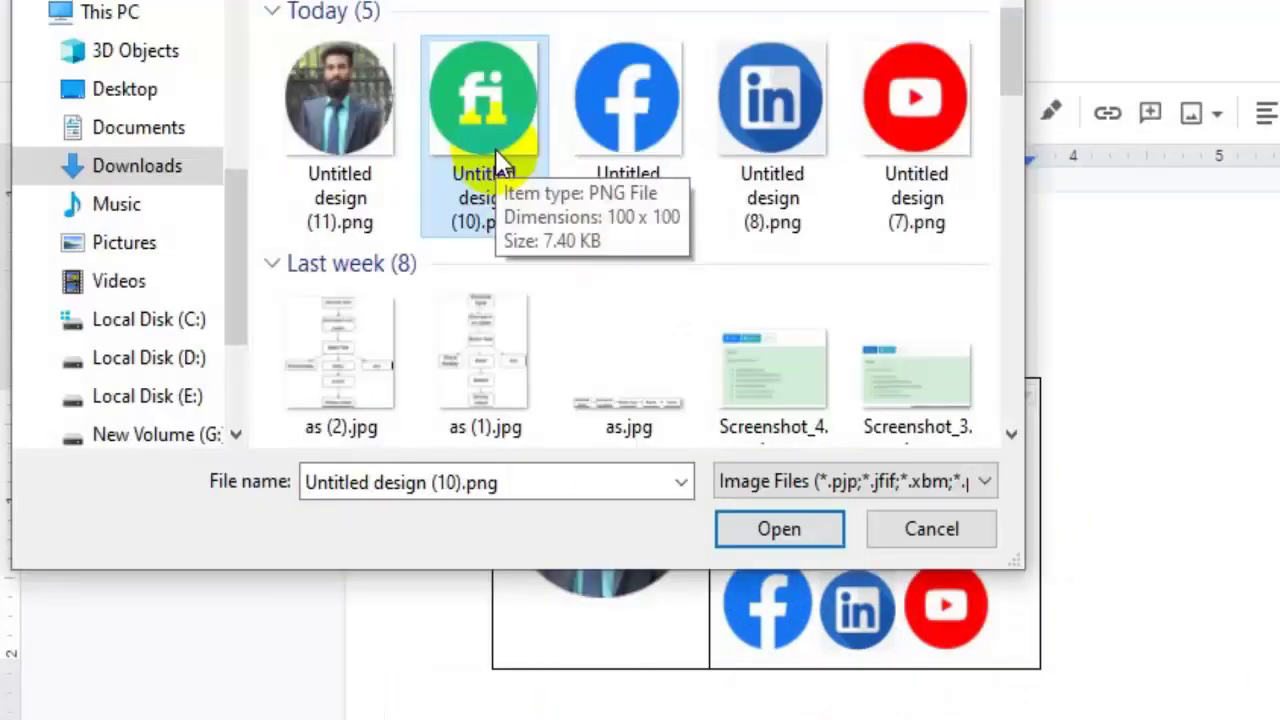
click(786, 531)
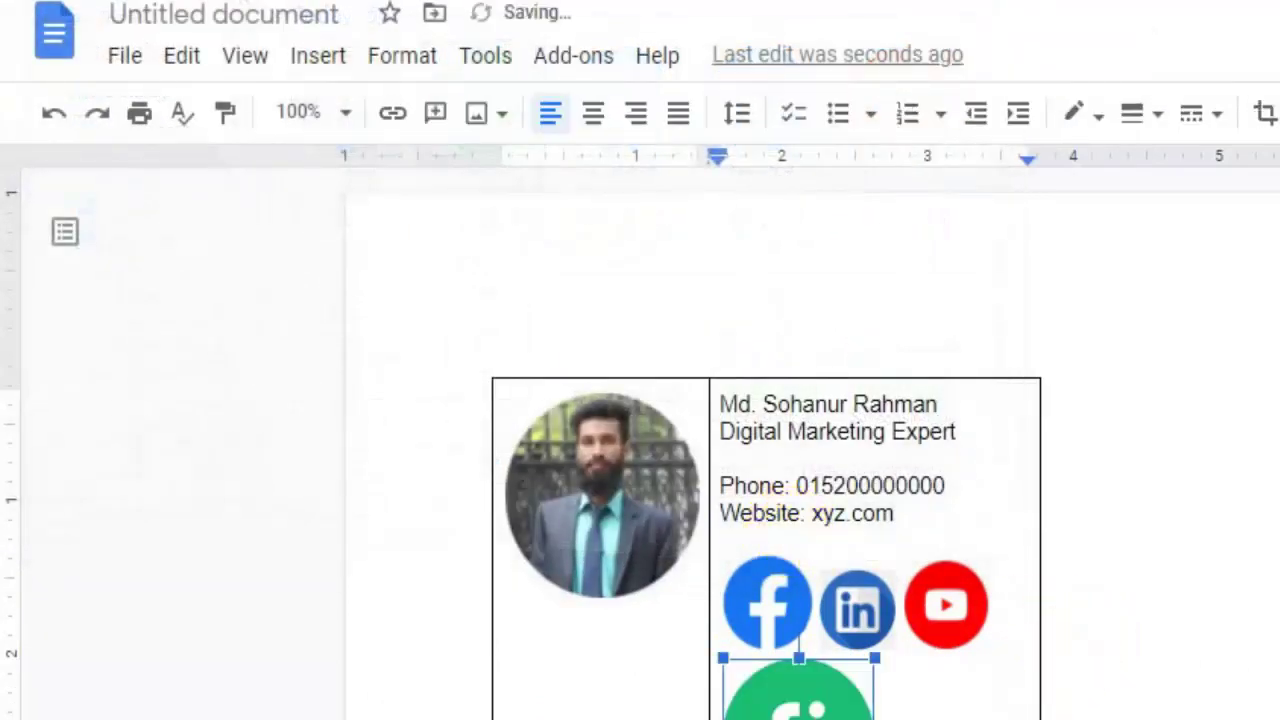
mouse_move(800, 640)
mouse_down()
mouse_move(869, 715)
mouse_move(814, 715)
mouse_up()
- Shrink the Facebook, LinkedIn, YouTube and fi icons and move fi into the same row
click(960, 712)
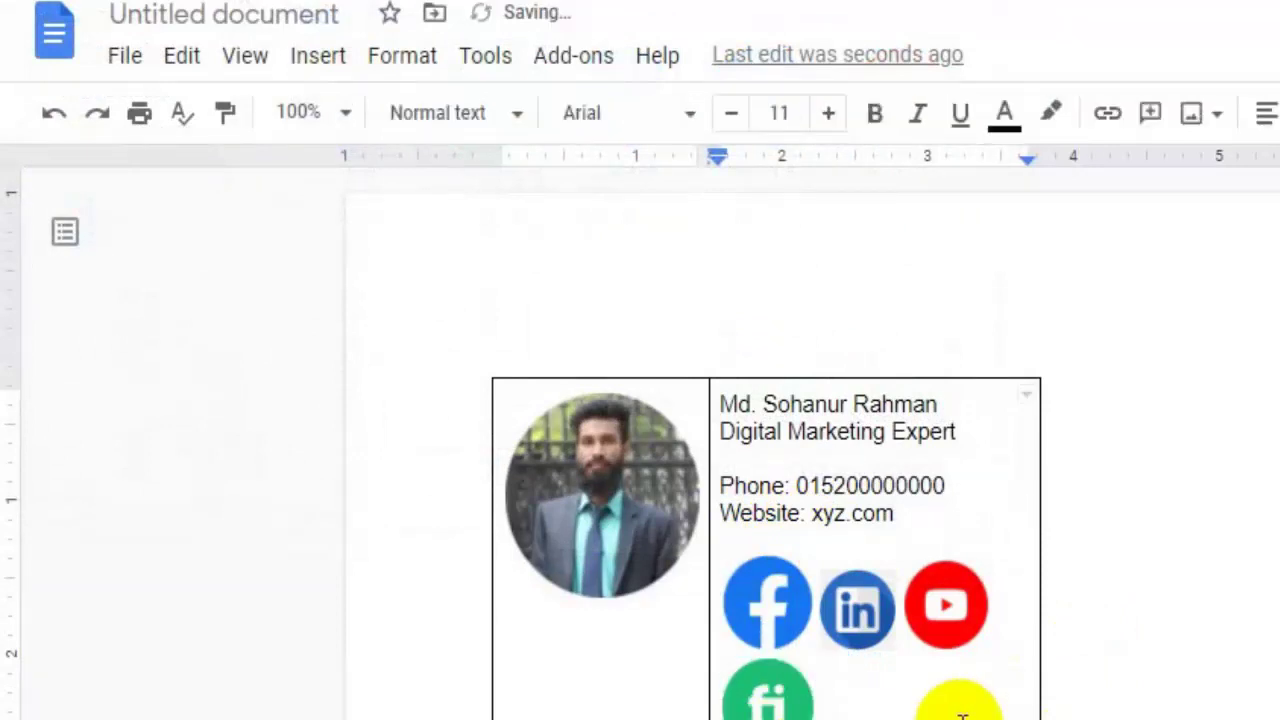
click(767, 622)
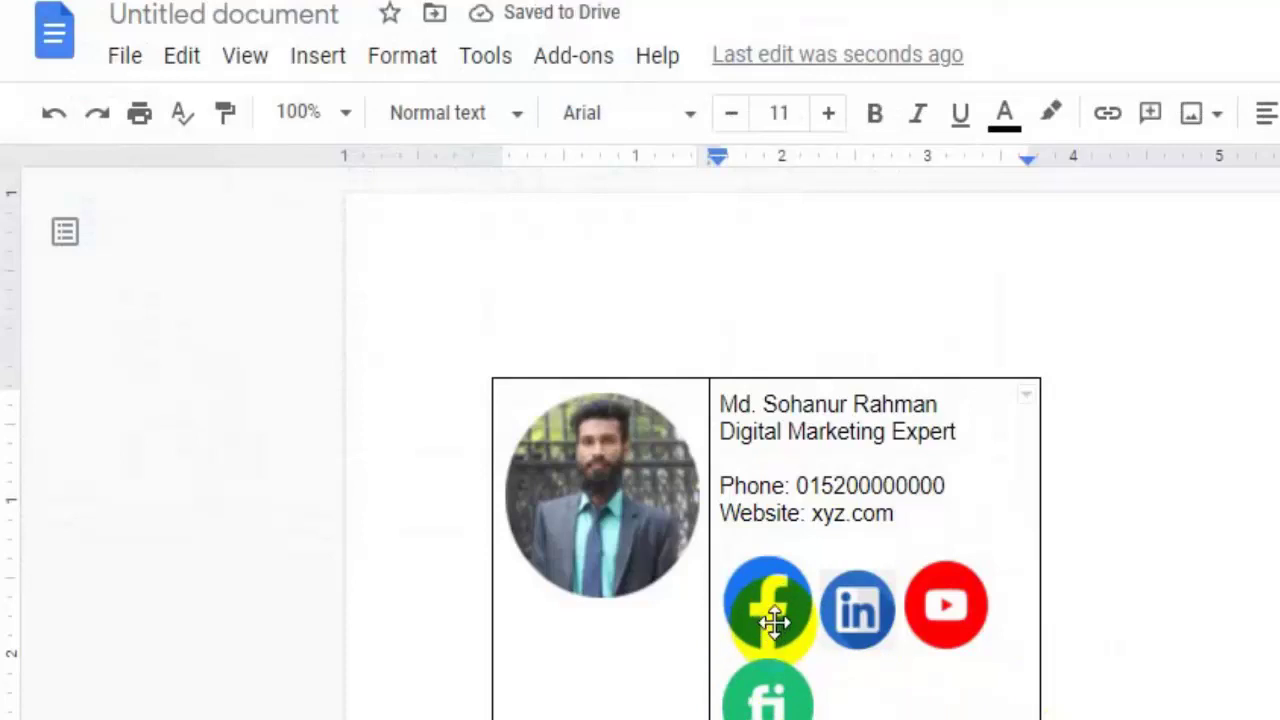
drag(814, 651, 785, 625)
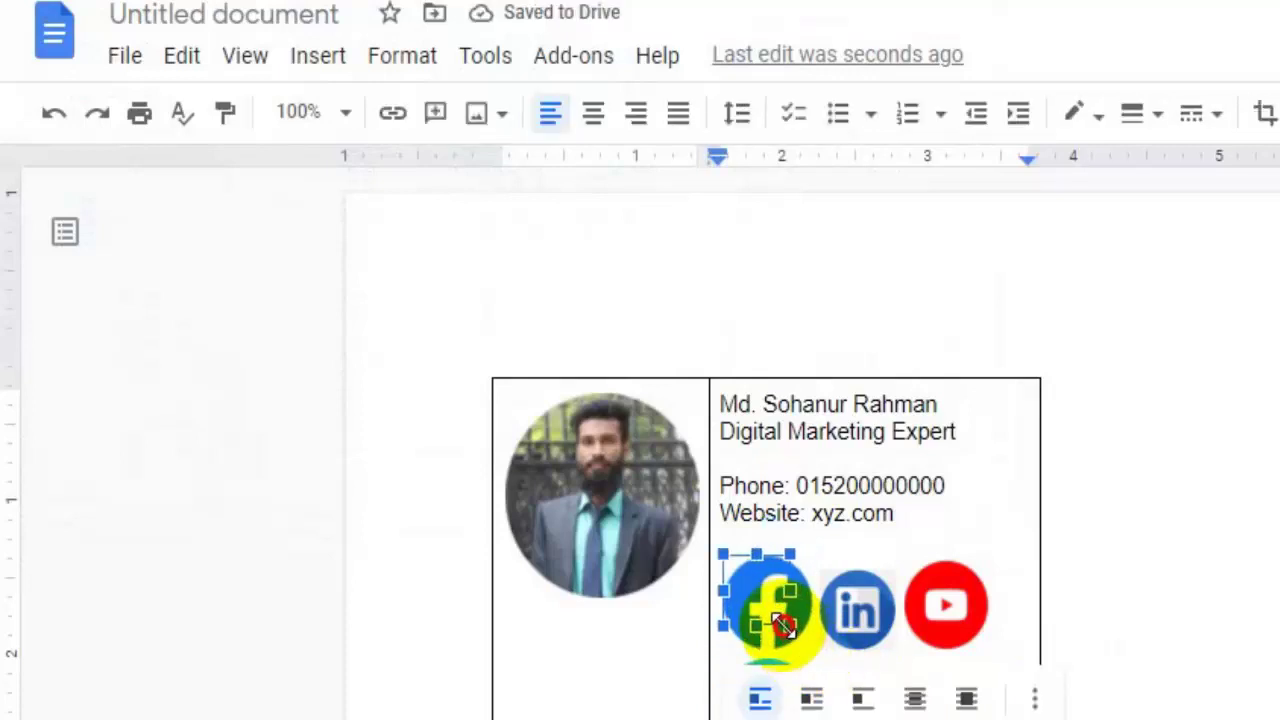
click(835, 622)
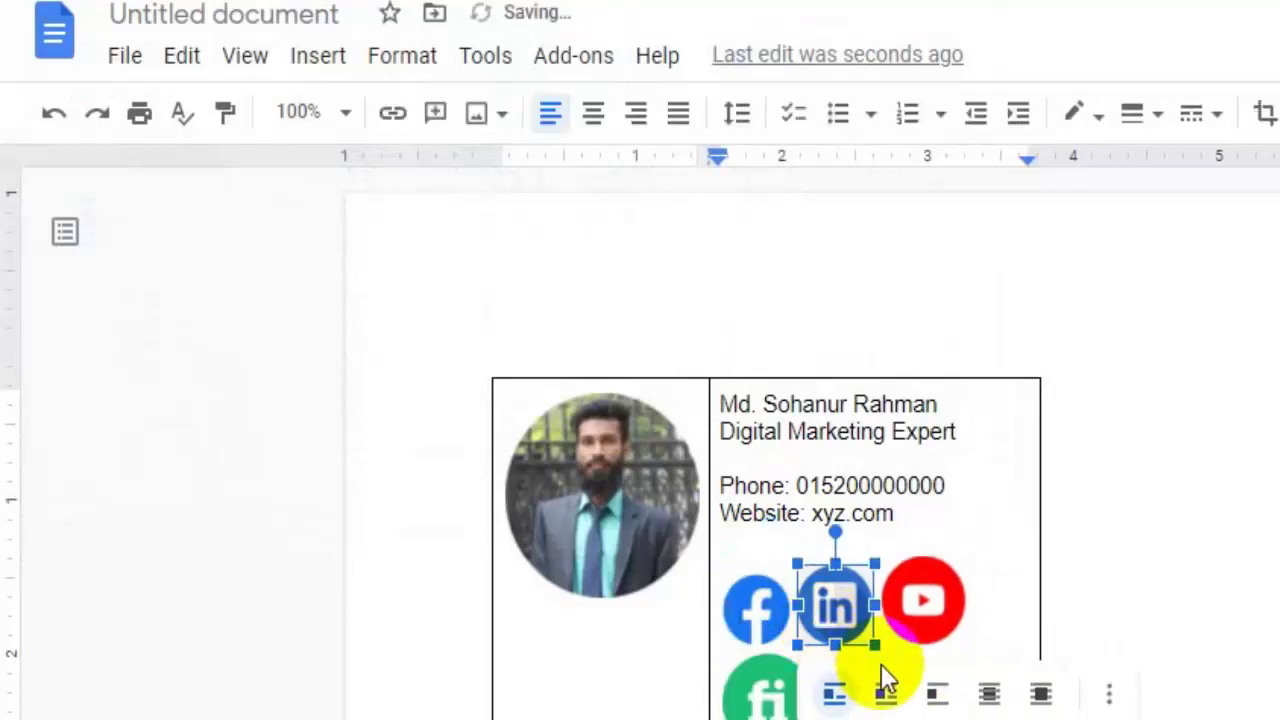
drag(872, 648, 858, 634)
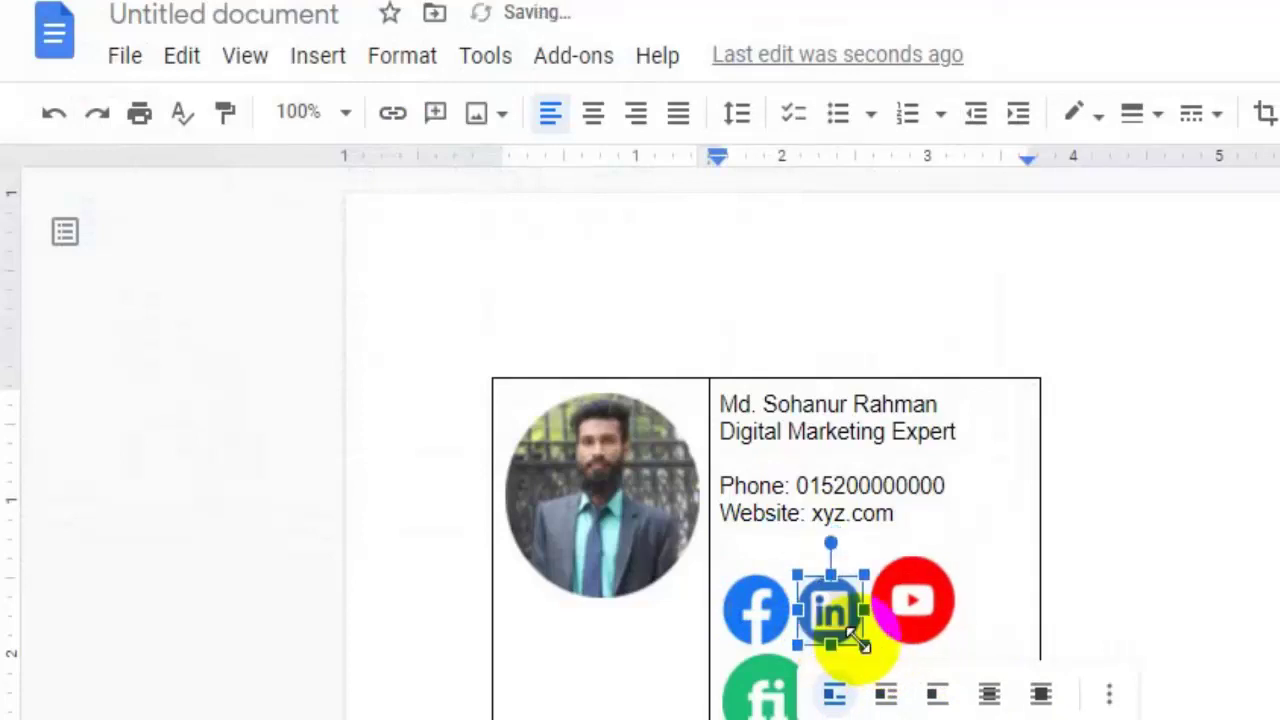
click(908, 630)
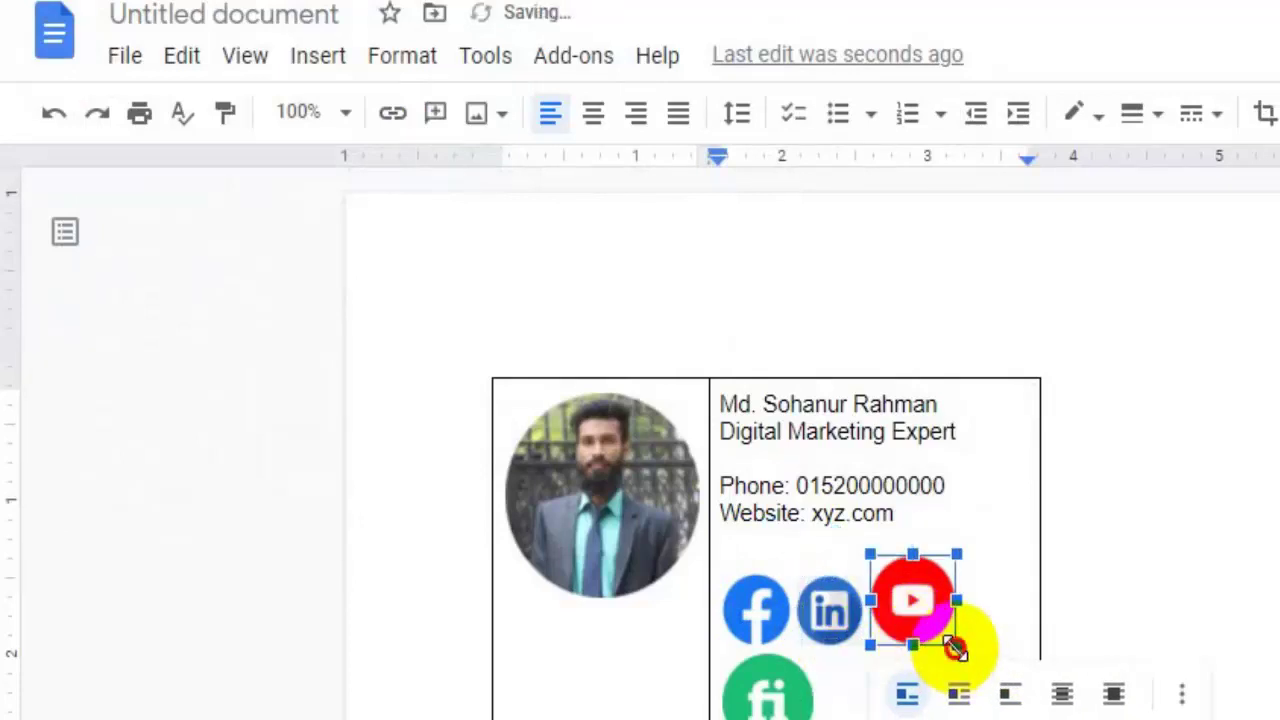
drag(956, 648, 934, 626)
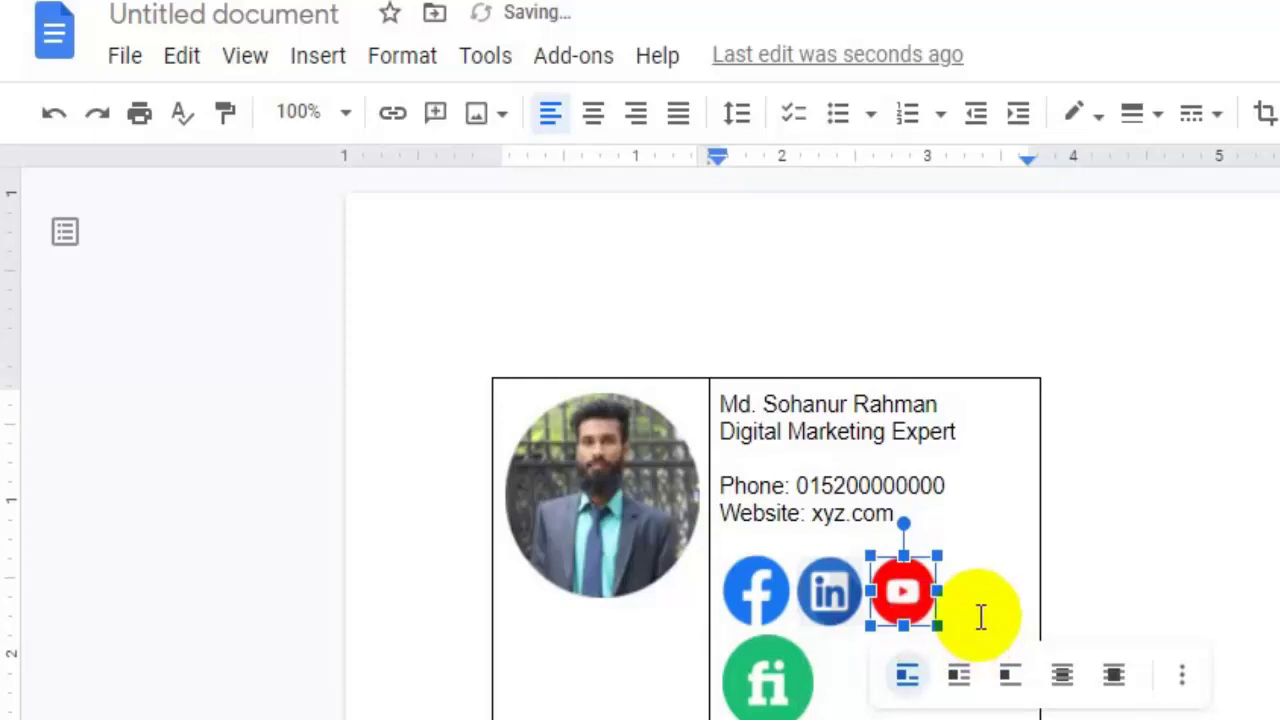
mouse_move(775, 660)
mouse_down()
mouse_move(780, 620)
mouse_move(970, 600)
mouse_up()
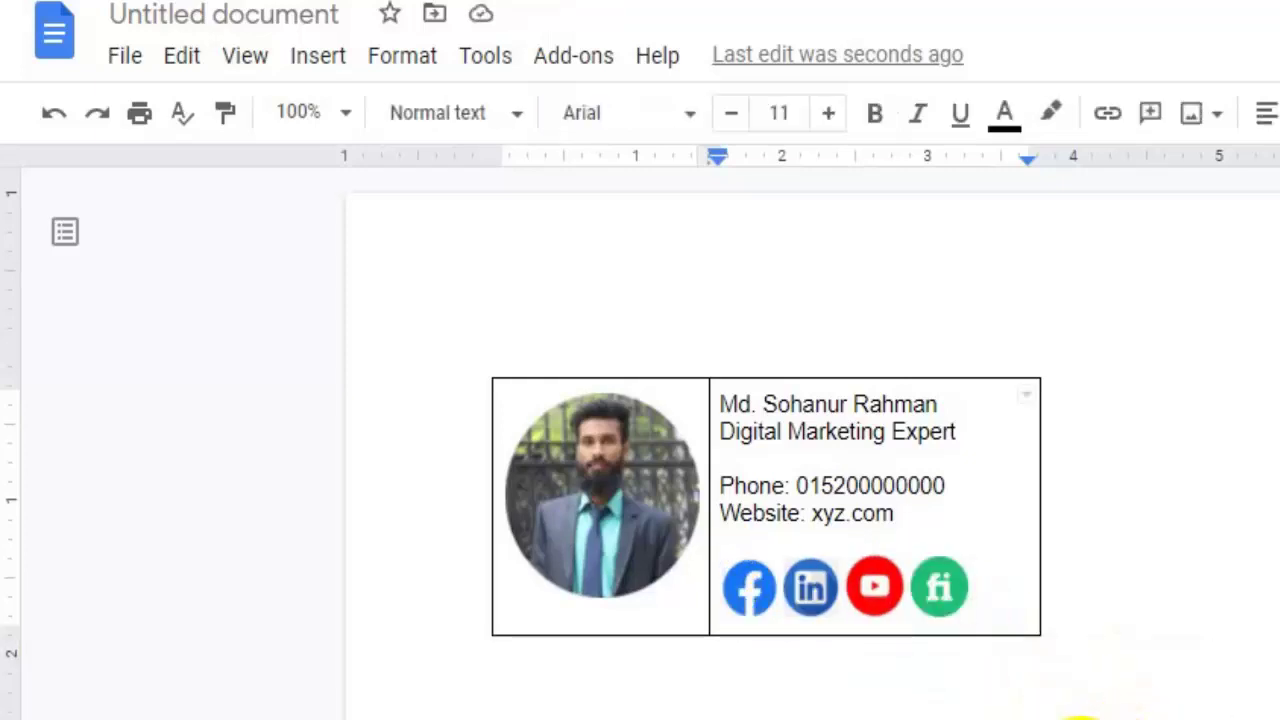
drag(803, 614, 866, 612)
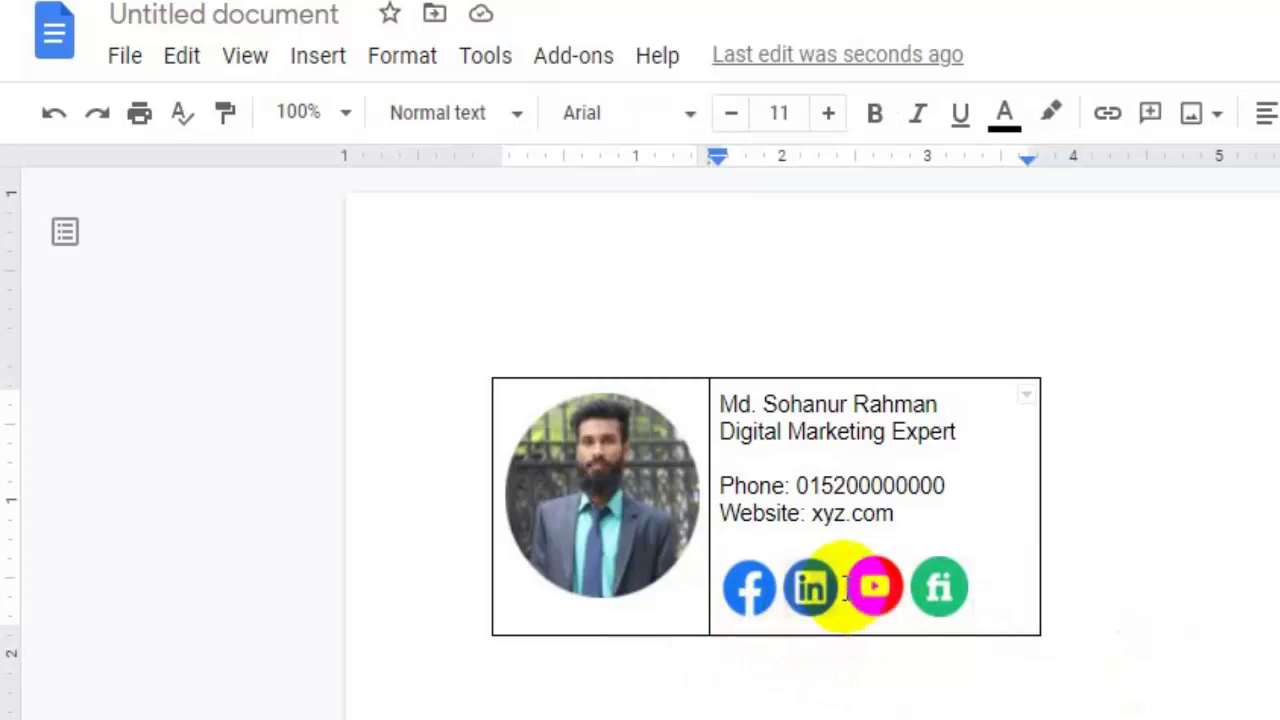
- Make the name line bold
click(960, 403)
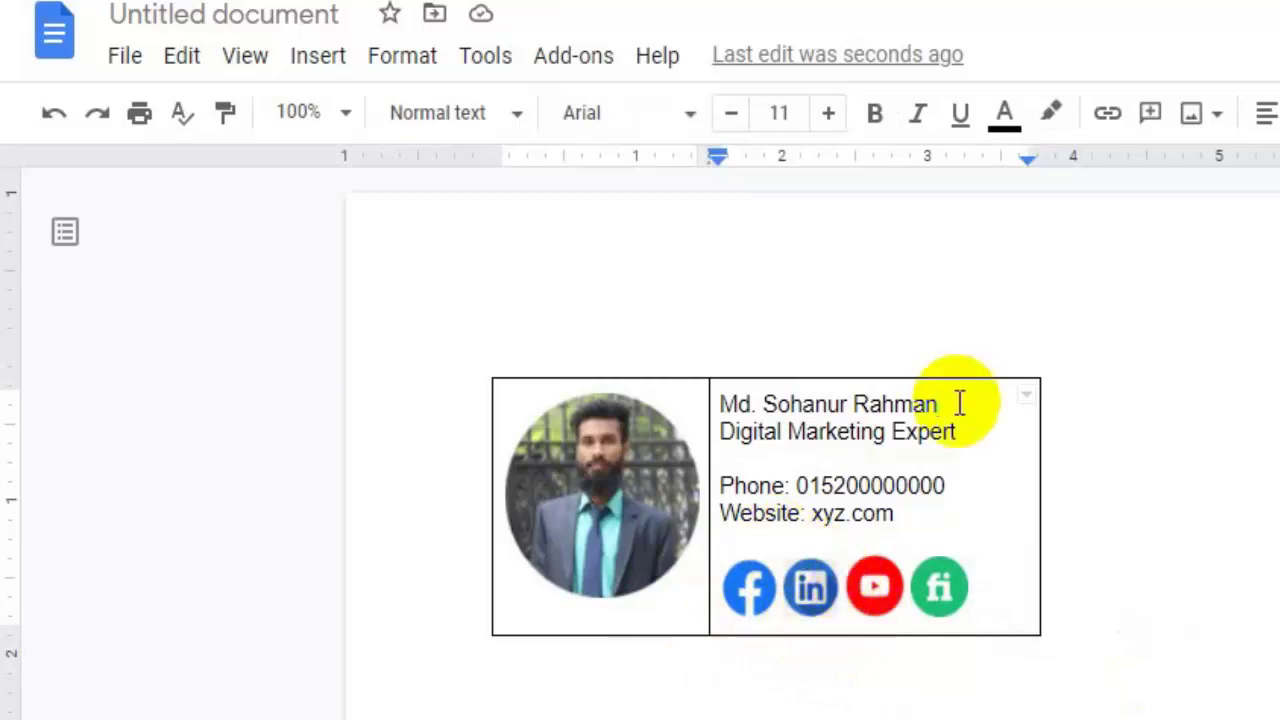
drag(948, 403, 722, 404)
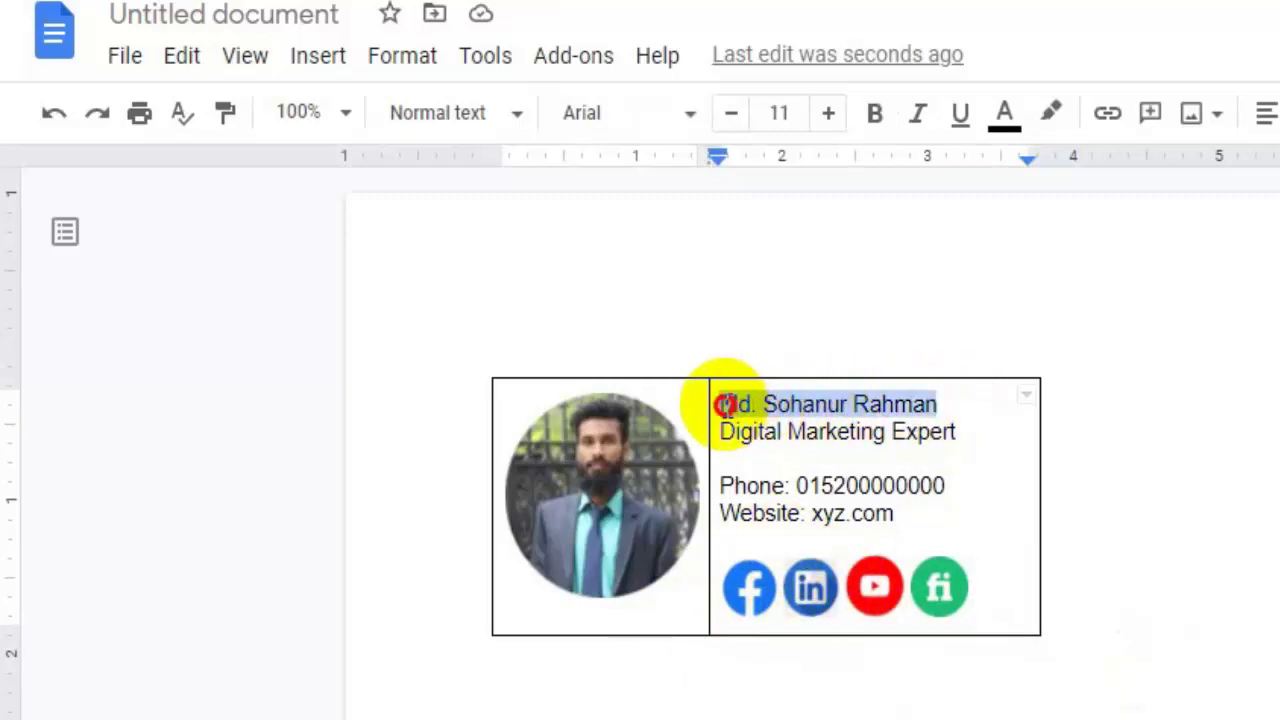
key(ctrl+b)
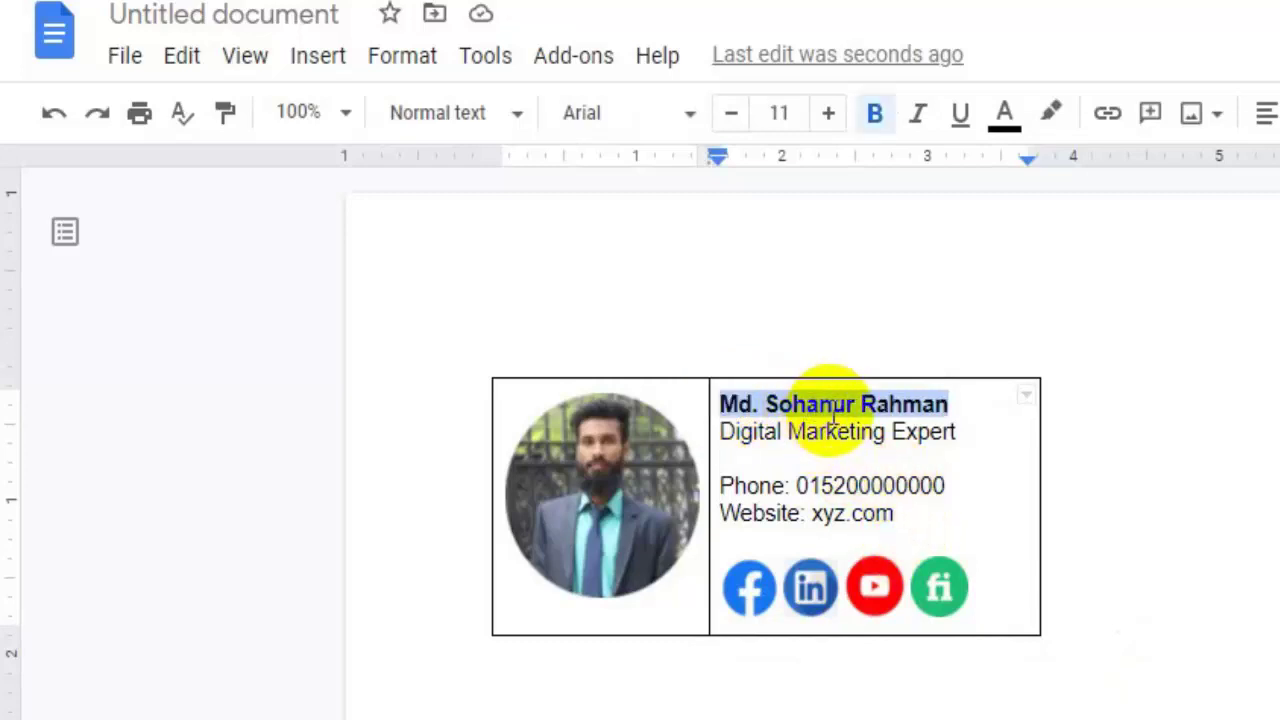
- Set the name in Lobster at size 16, after trying Playfair Display and Pacifico
click(608, 115)
click(635, 420)
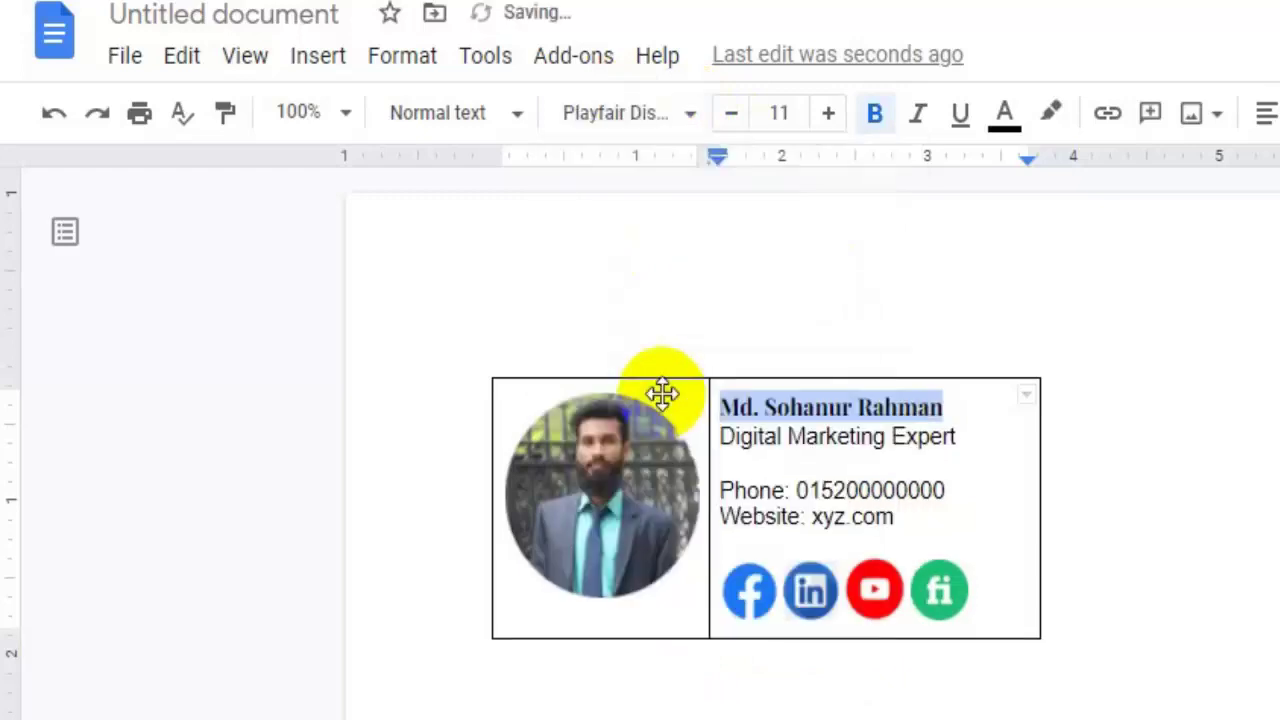
click(612, 113)
click(641, 506)
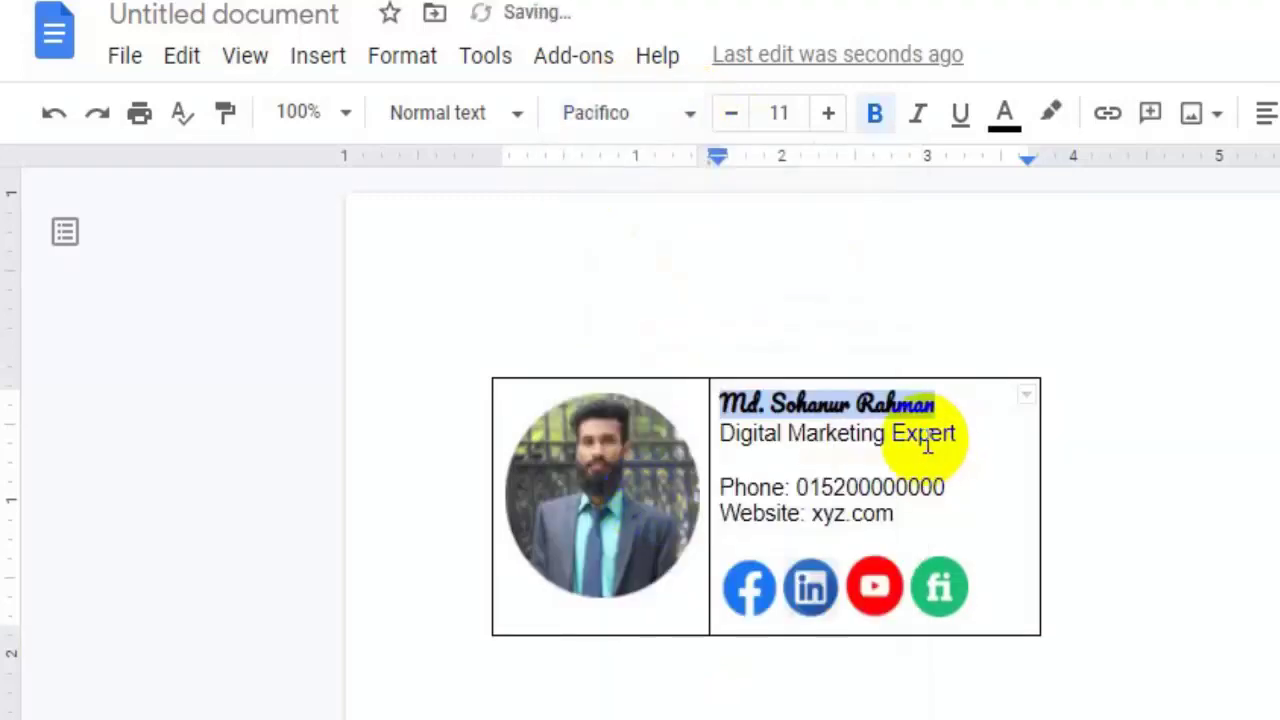
click(665, 115)
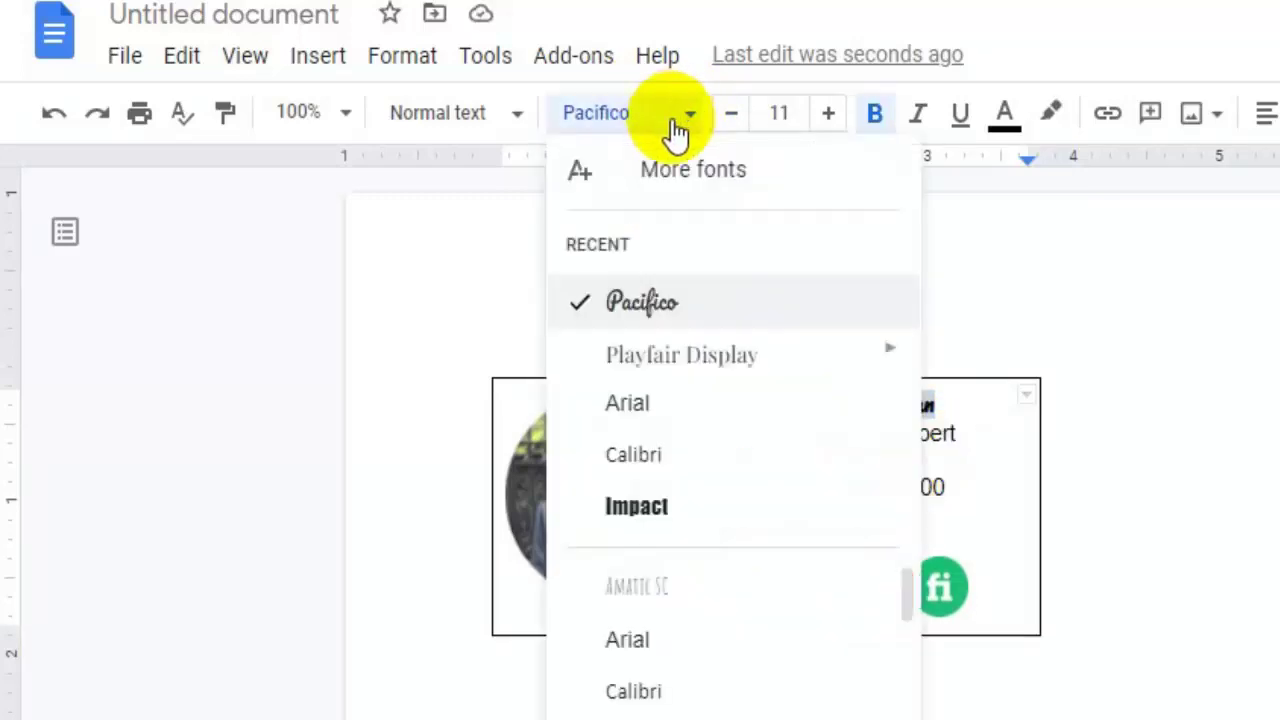
scroll(694, 609, down, 3)
scroll(678, 676, down, 2)
click(660, 632)
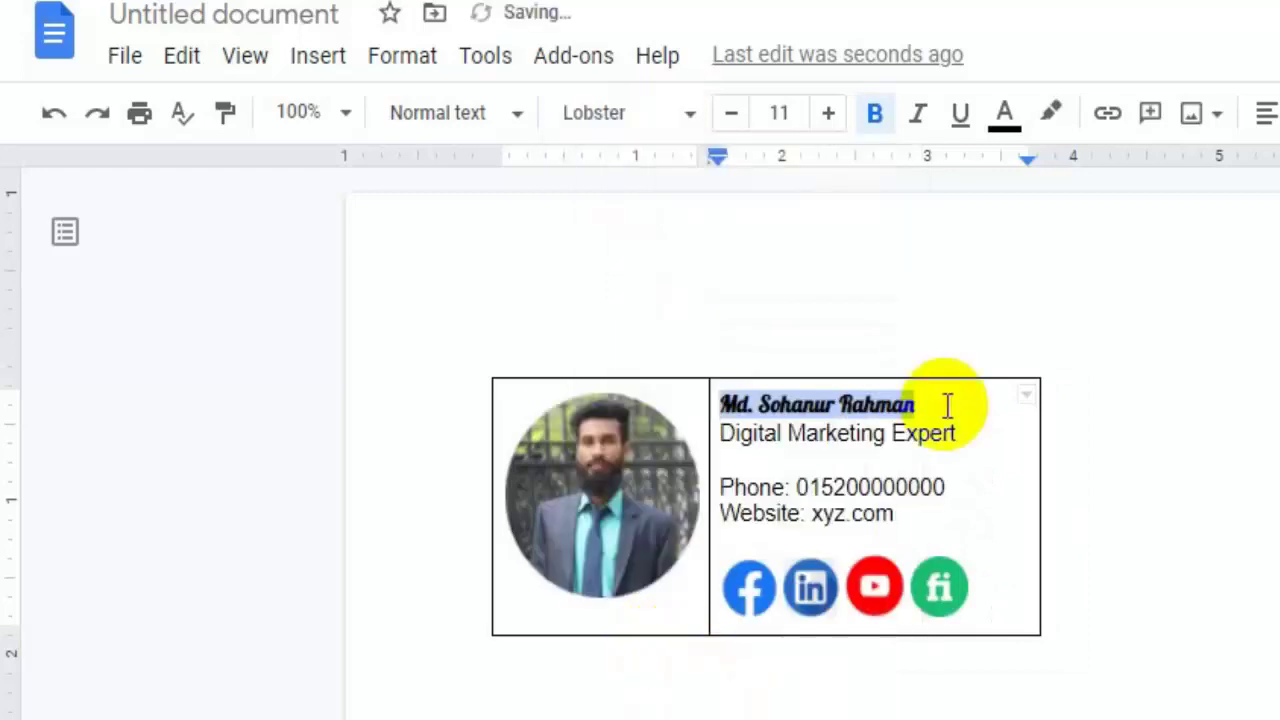
key(ctrl+shift+period)
key(ctrl+shift+period)
key(ctrl+shift+period)
key(ctrl+shift+period)
key(ctrl+shift+period)
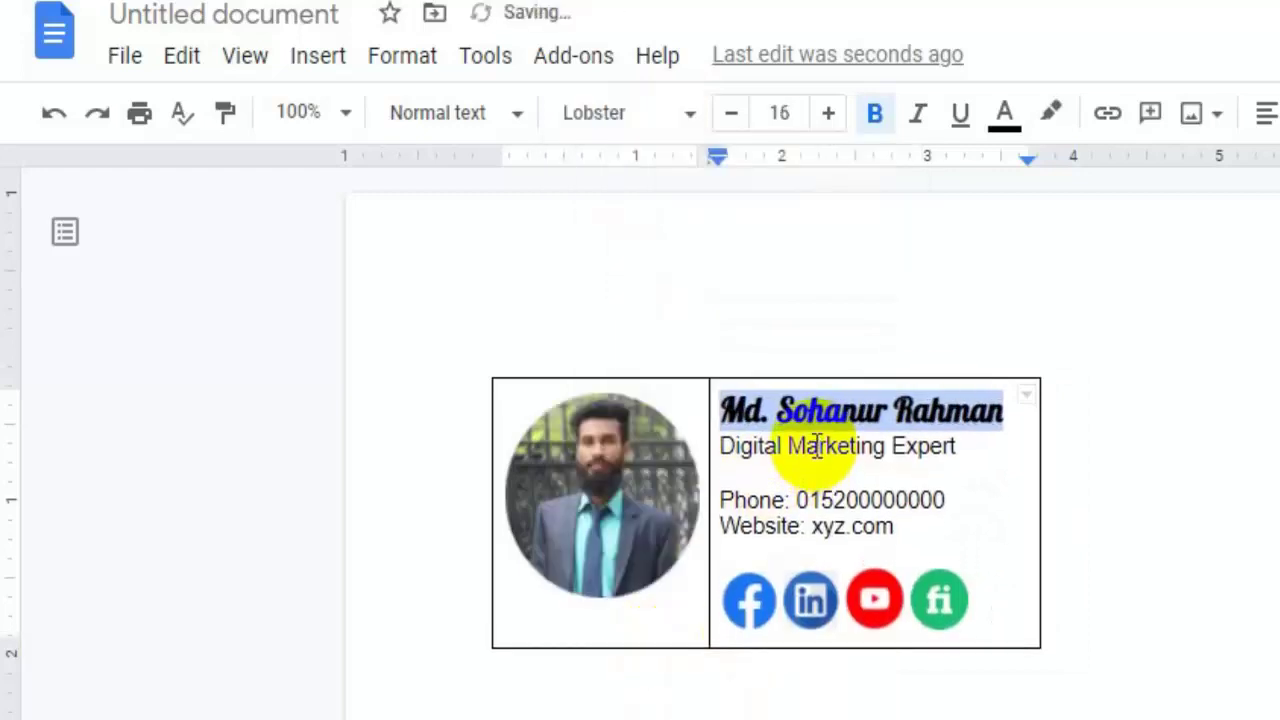
key(ctrl+shift+comma)
- Give the Digital Marketing Expert line the Lobster font
click(857, 445)
drag(965, 452, 720, 445)
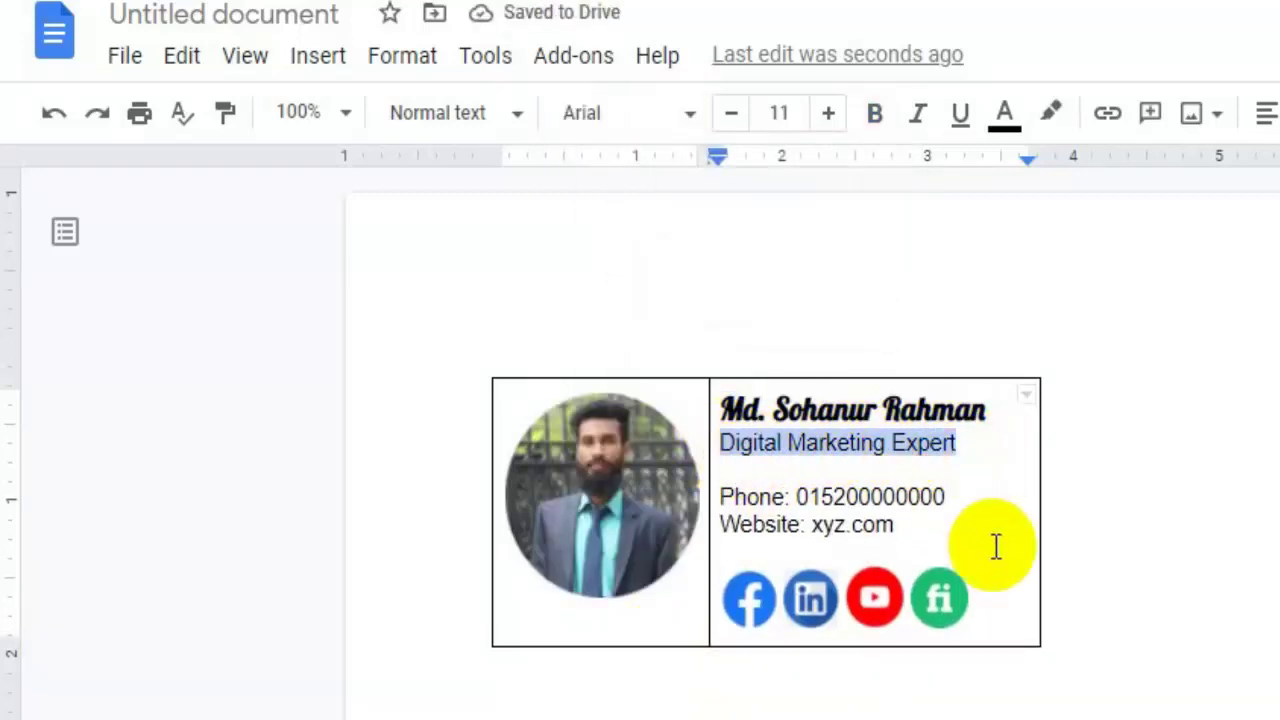
click(689, 115)
click(636, 300)
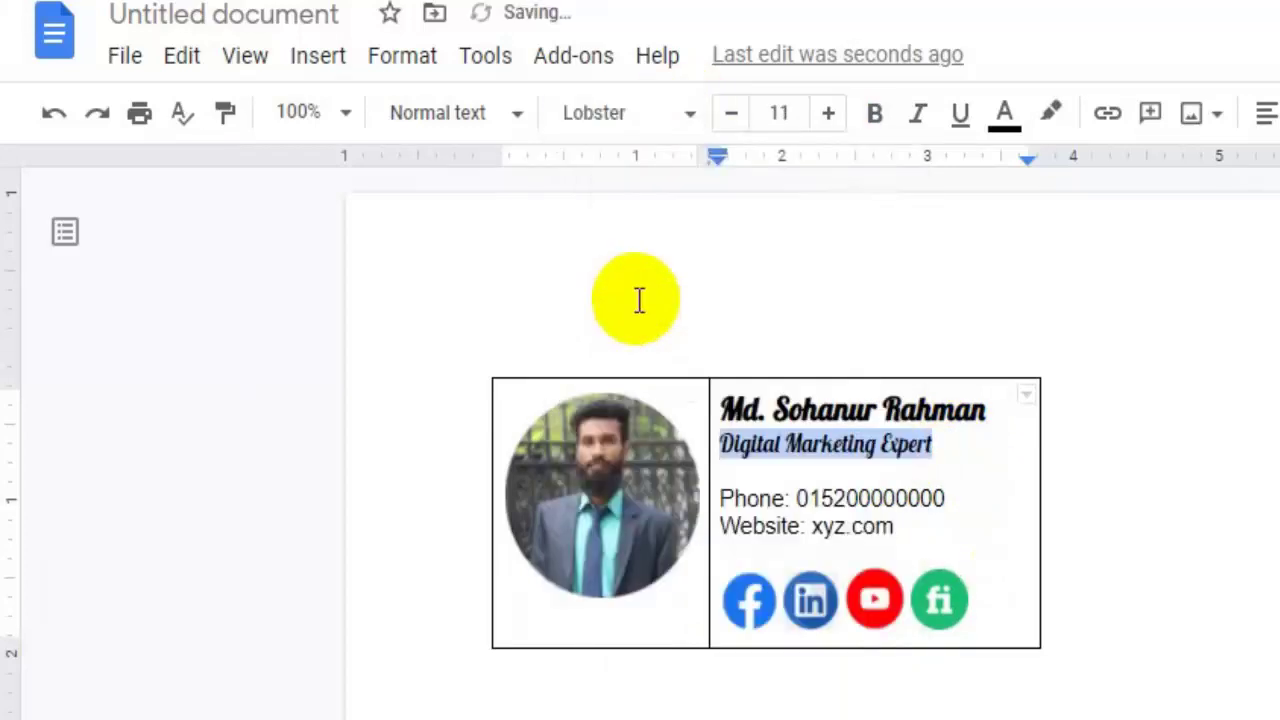
drag(897, 529, 722, 500)
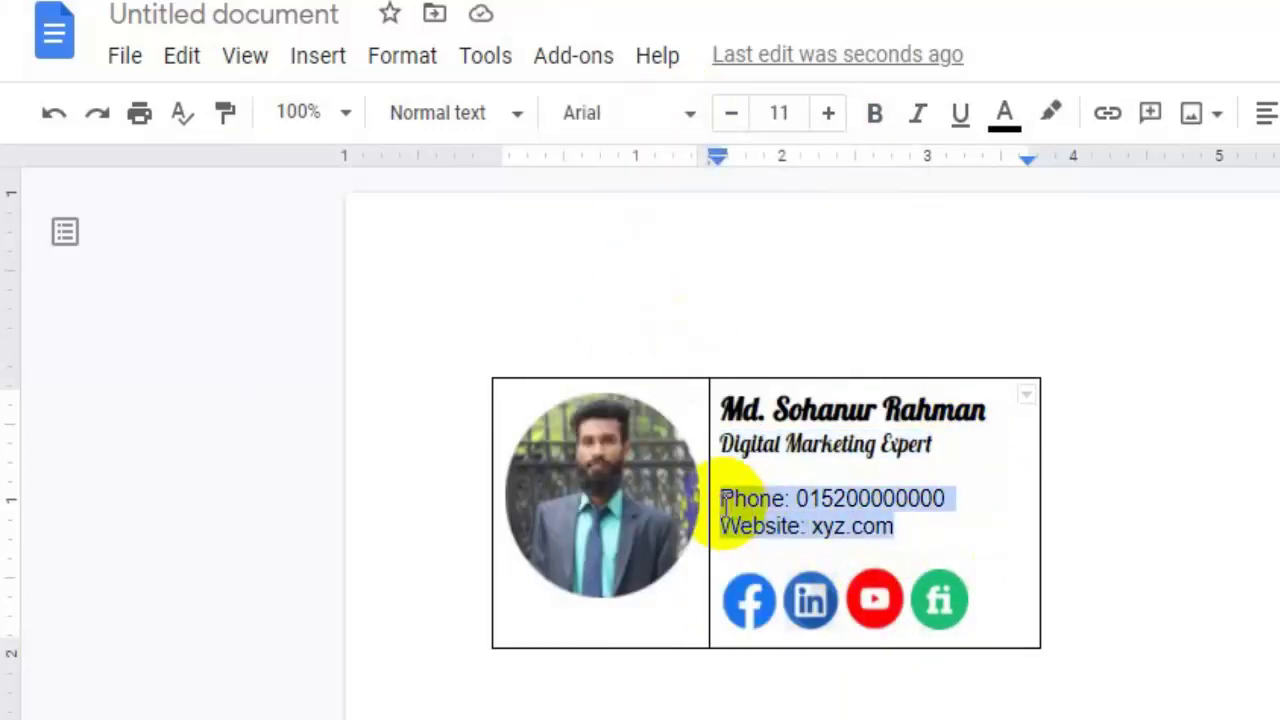
- Bold the Phone and Website lines, then check the YouTube and fi icons
key(ctrl+b)
click(960, 543)
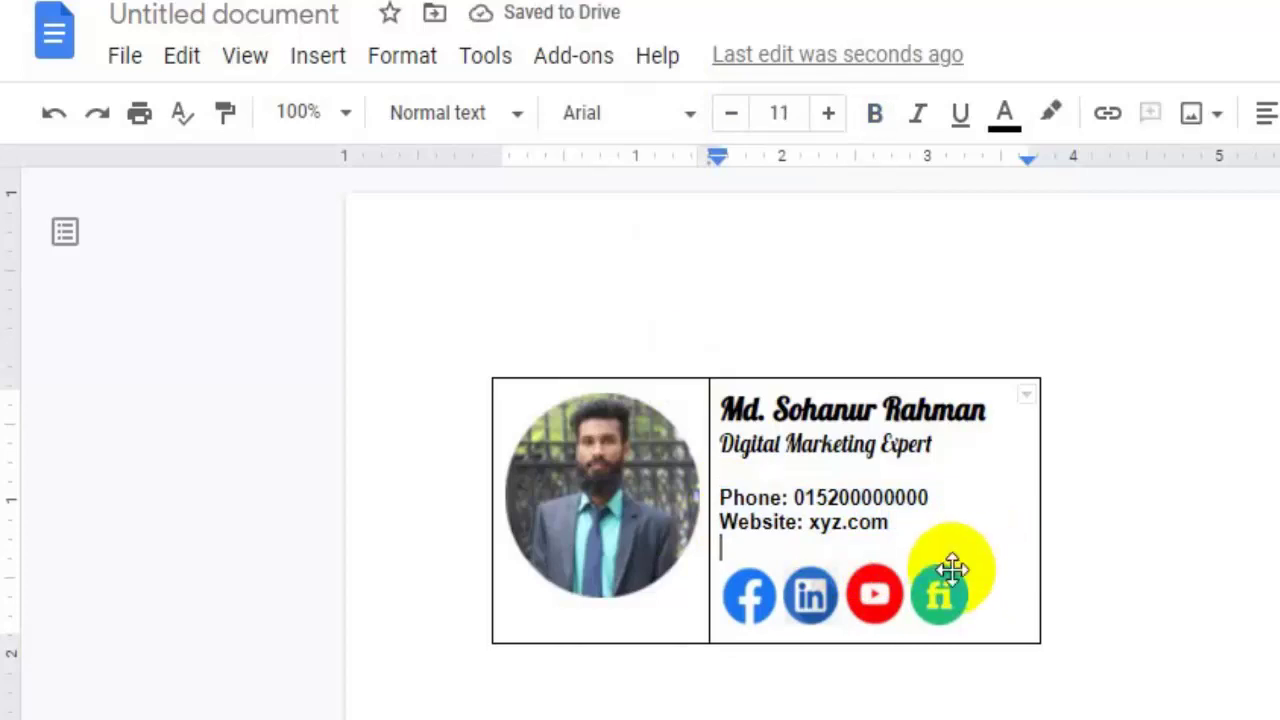
click(885, 610)
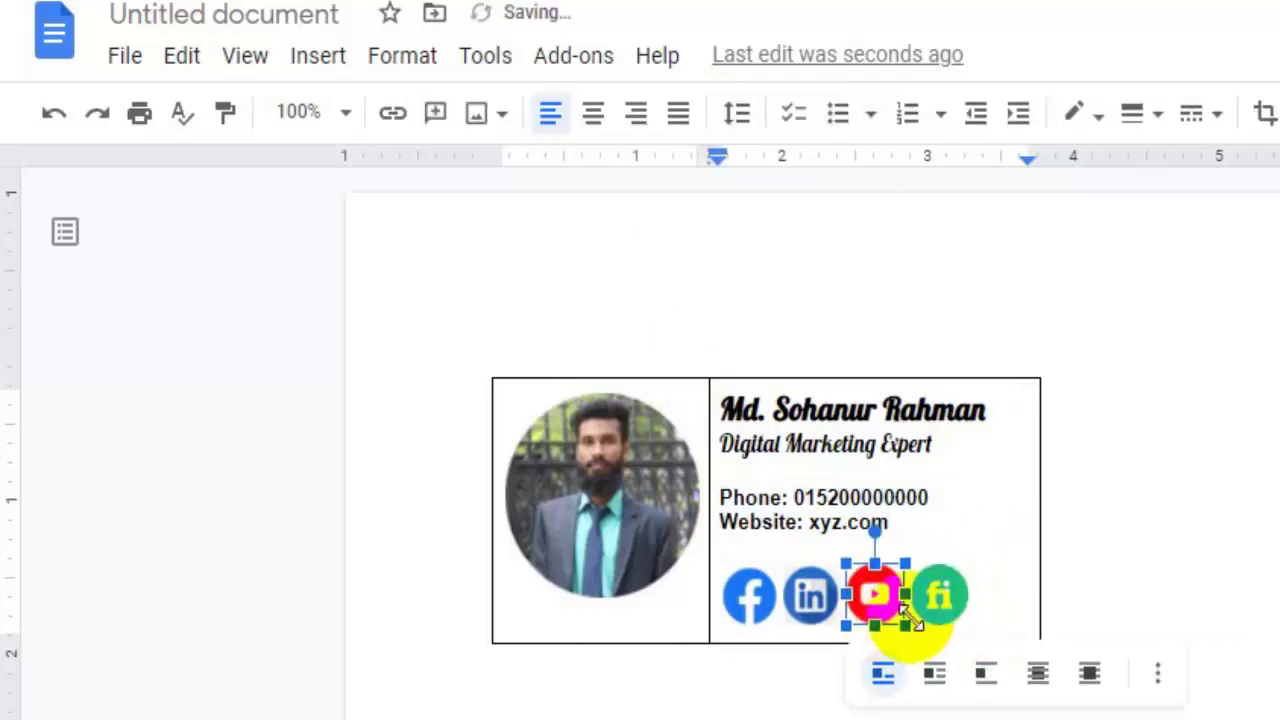
click(968, 609)
click(928, 600)
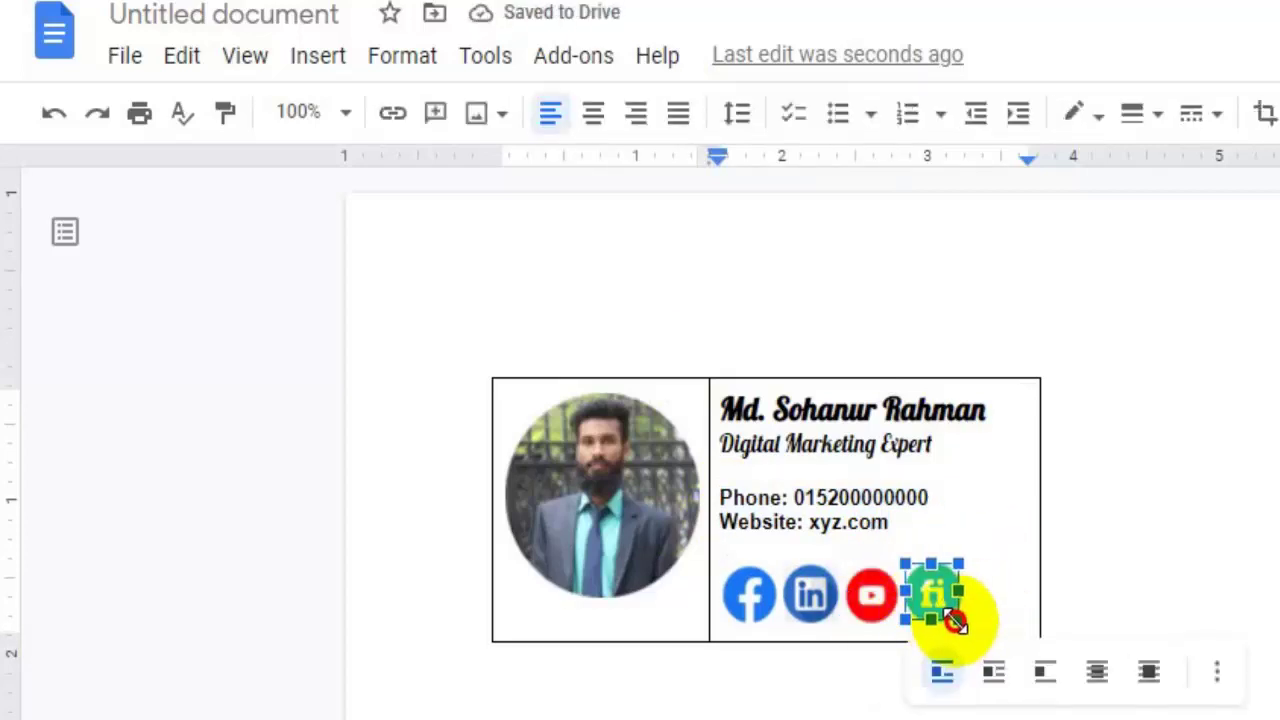
click(1005, 608)
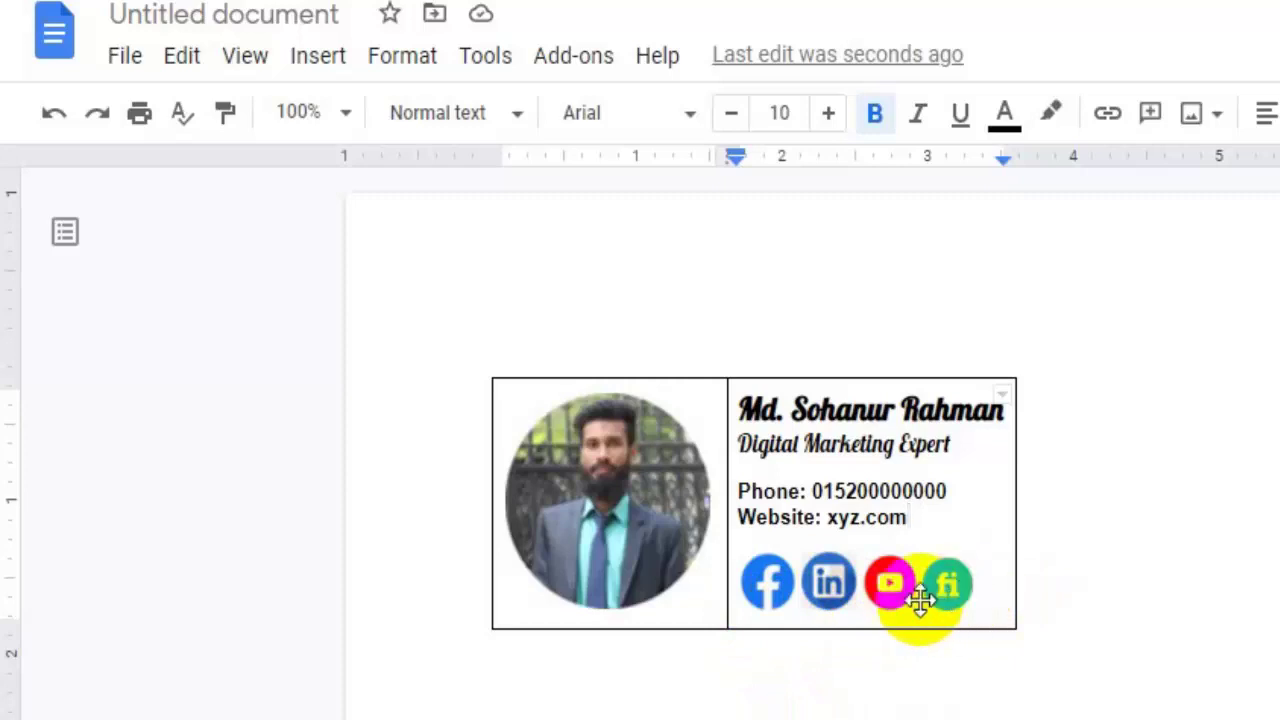
- Link the Facebook icon to the pasted Facebook page URL and verify the link works
click(769, 583)
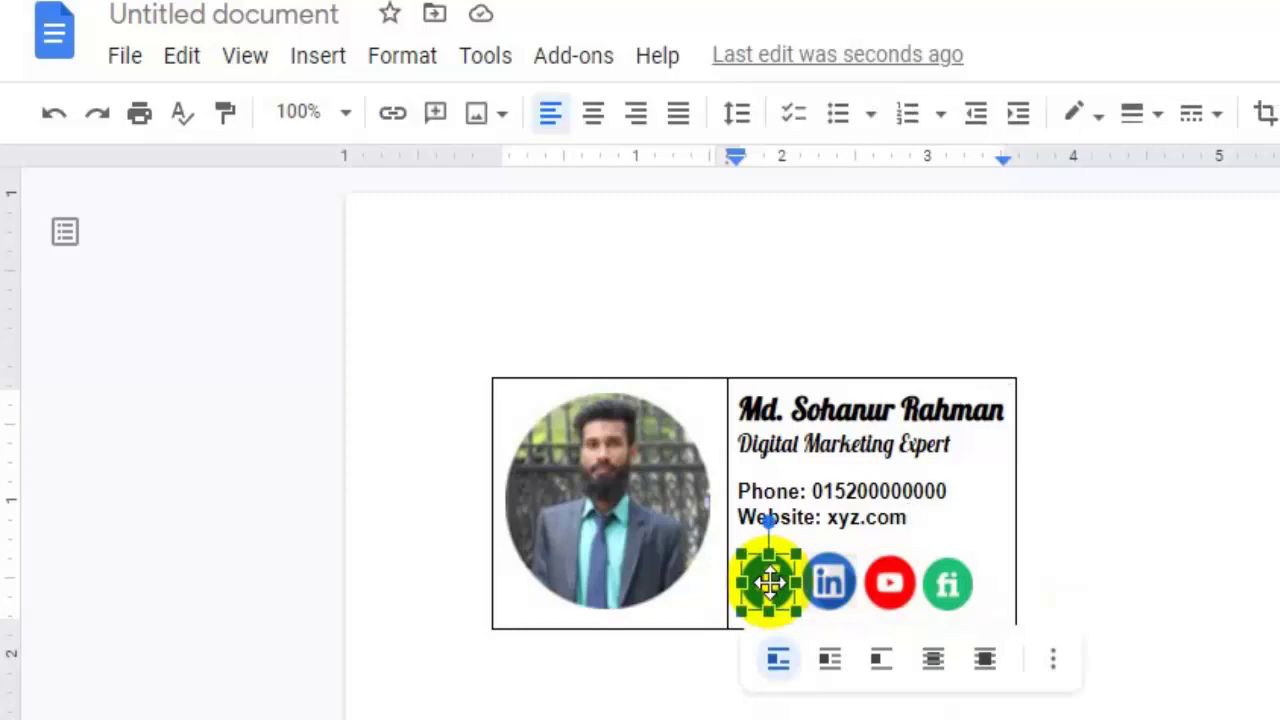
click(396, 115)
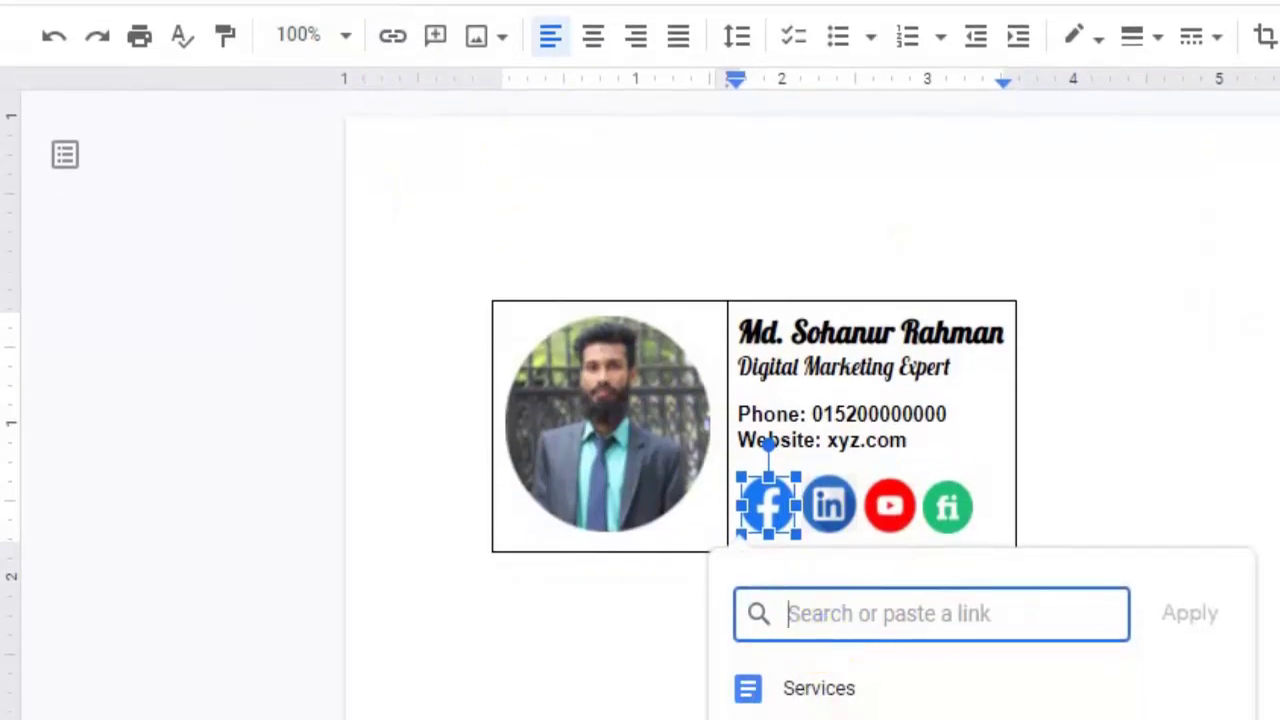
key(ctrl+v)
click(1196, 614)
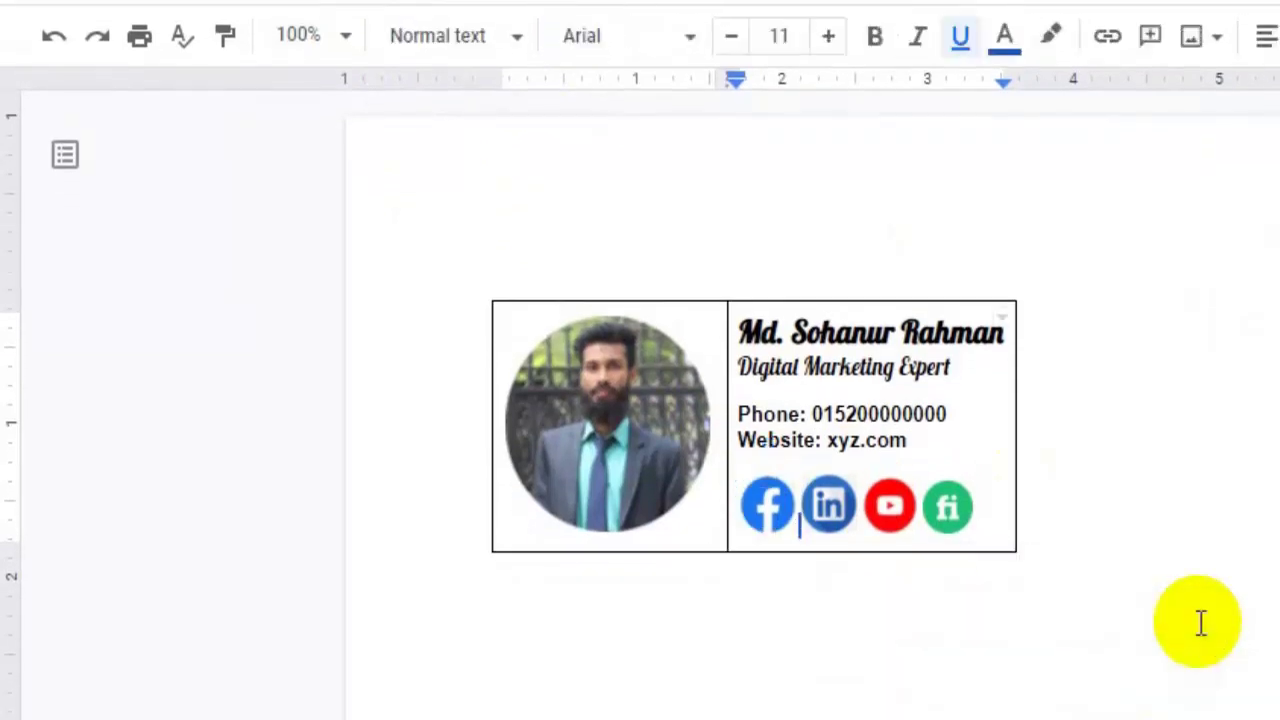
click(1270, 508)
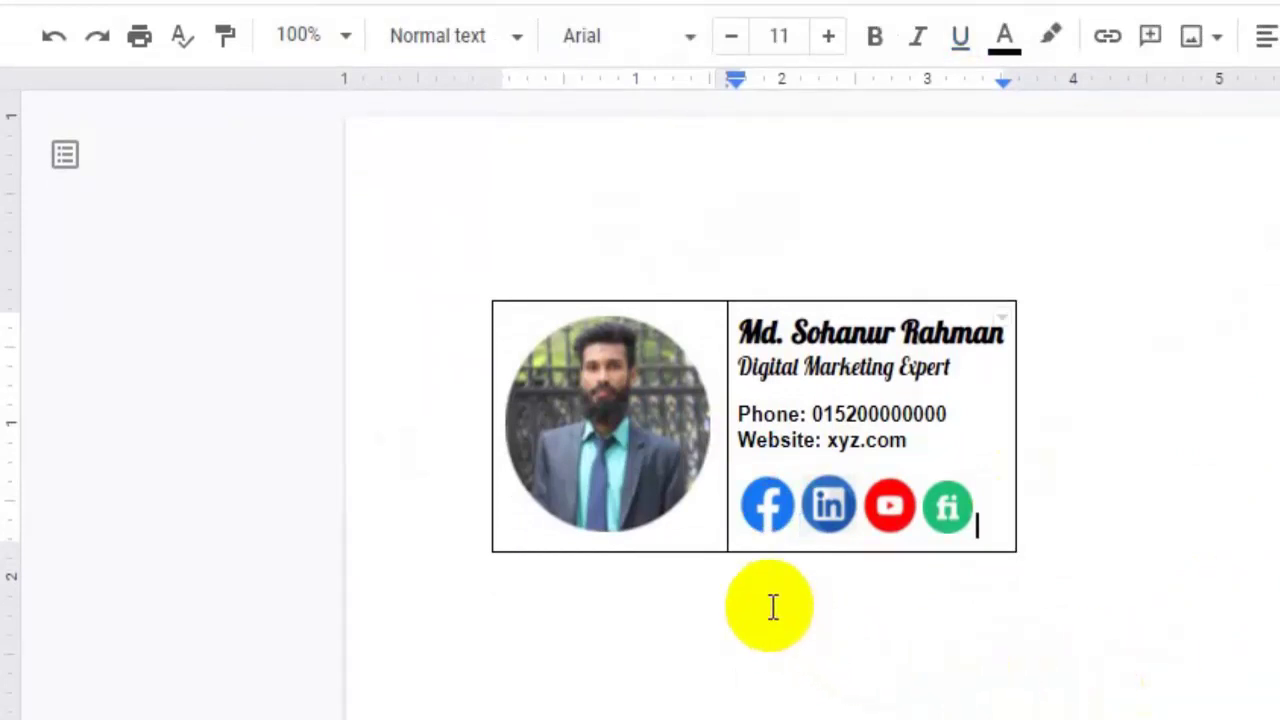
key(Up)
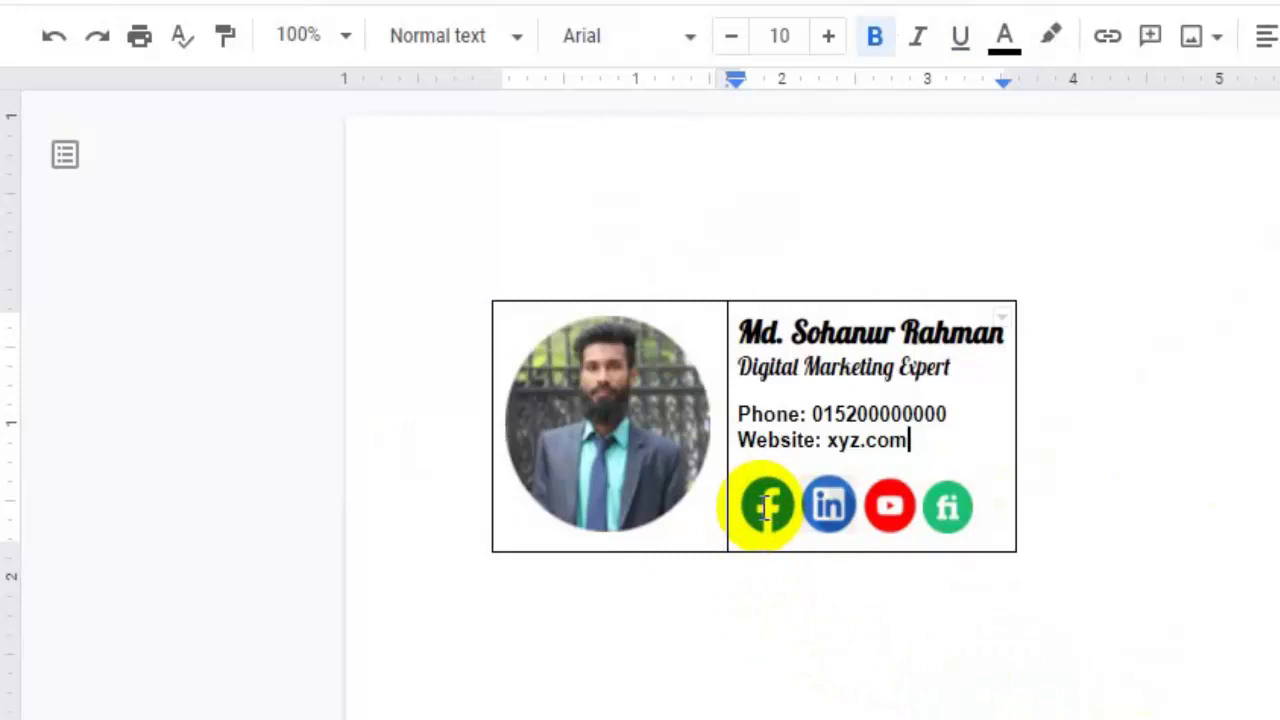
click(762, 507)
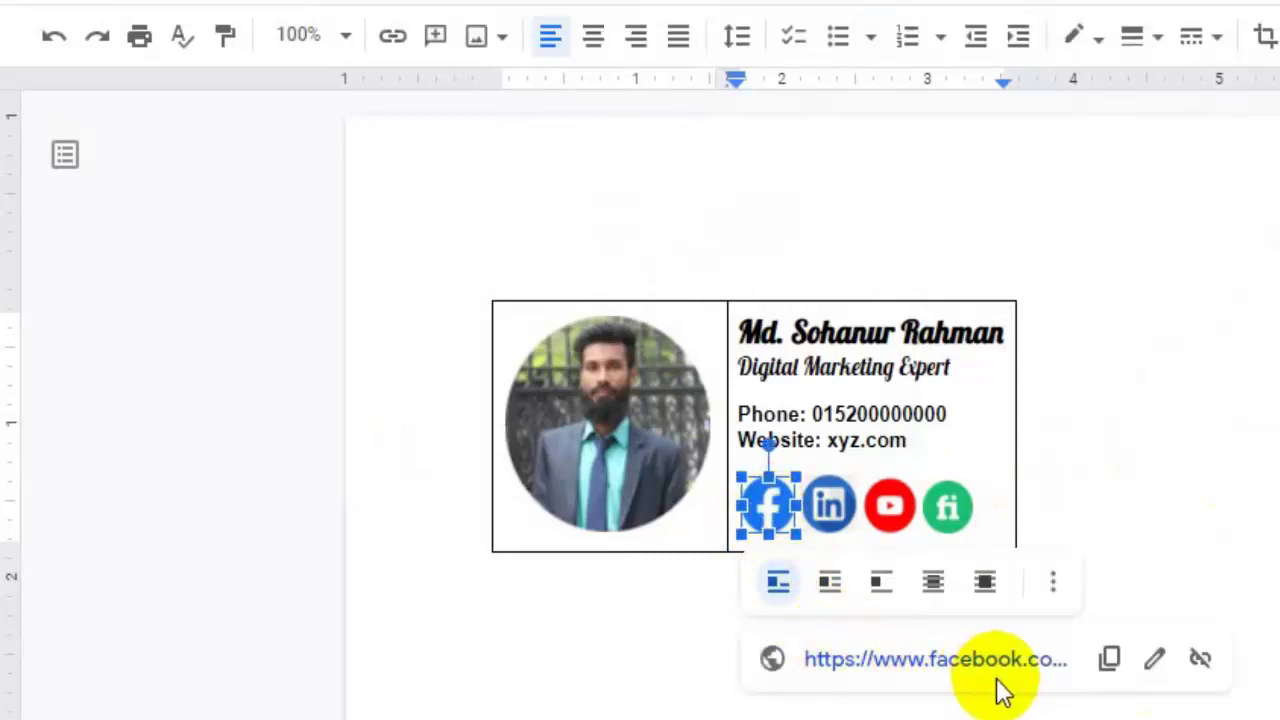
click(1255, 520)
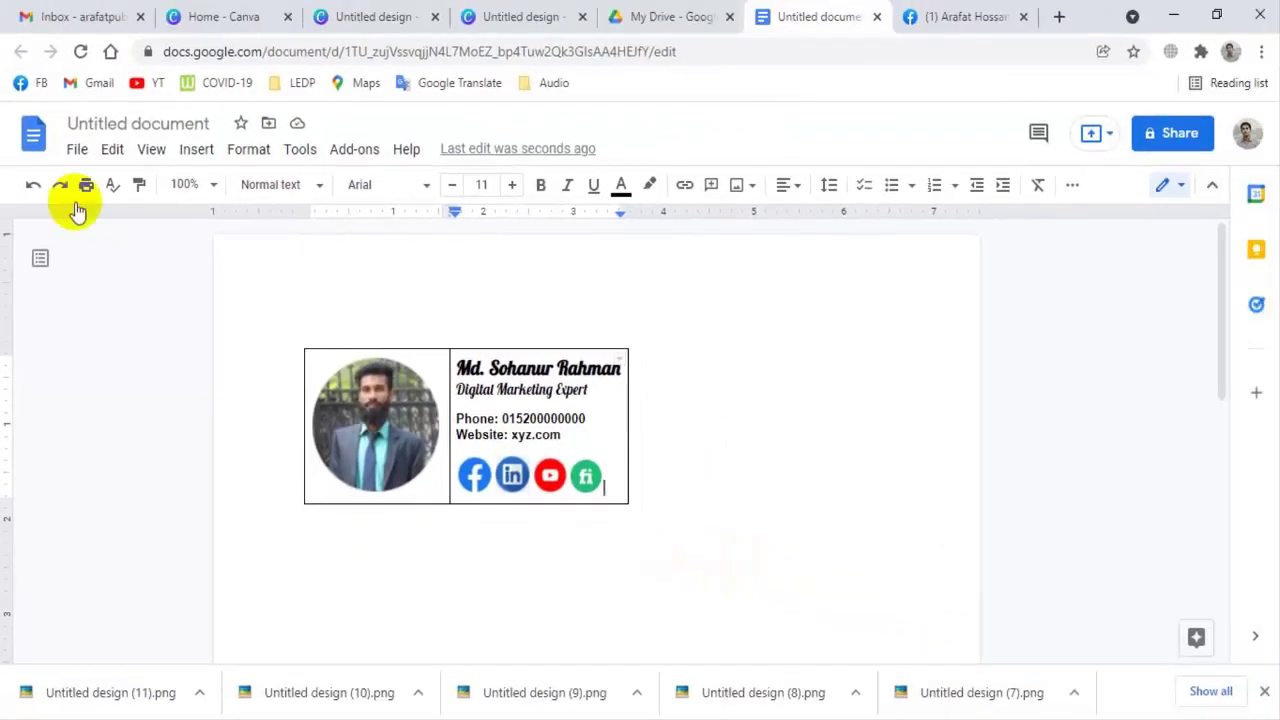
- In Gmail, open See all settings and scroll down to the Signature section
click(50, 14)
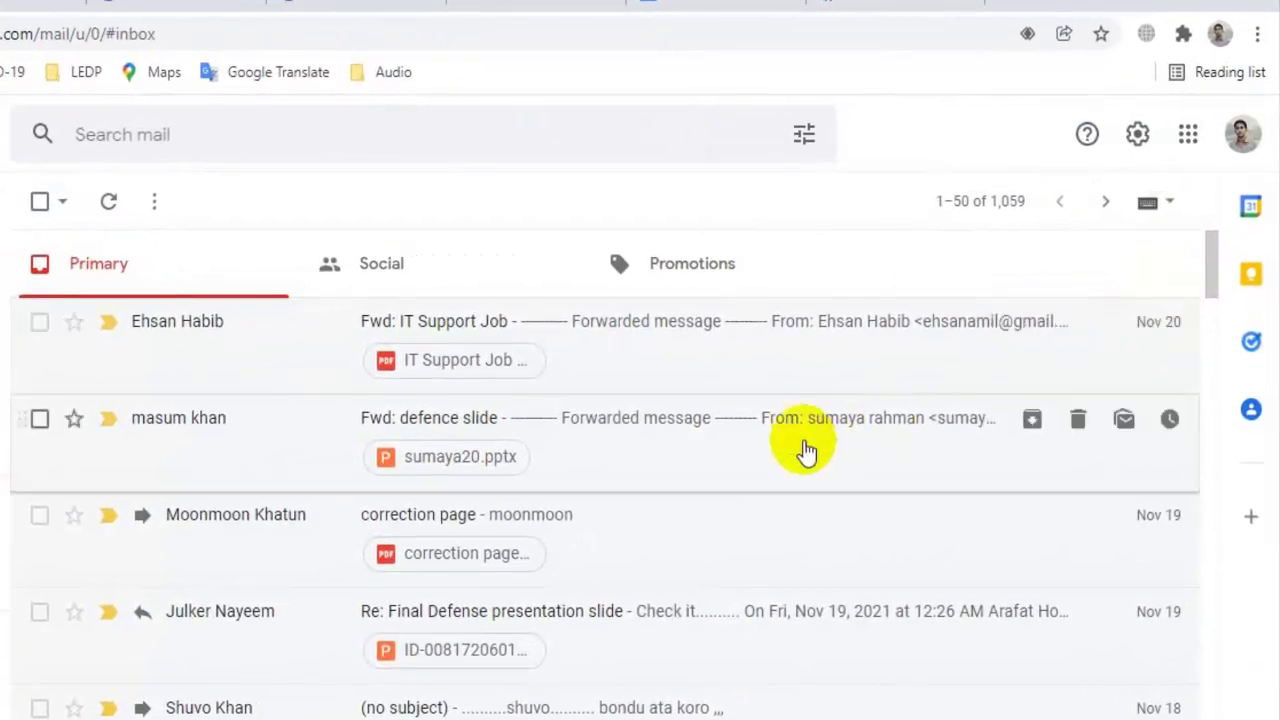
click(1139, 140)
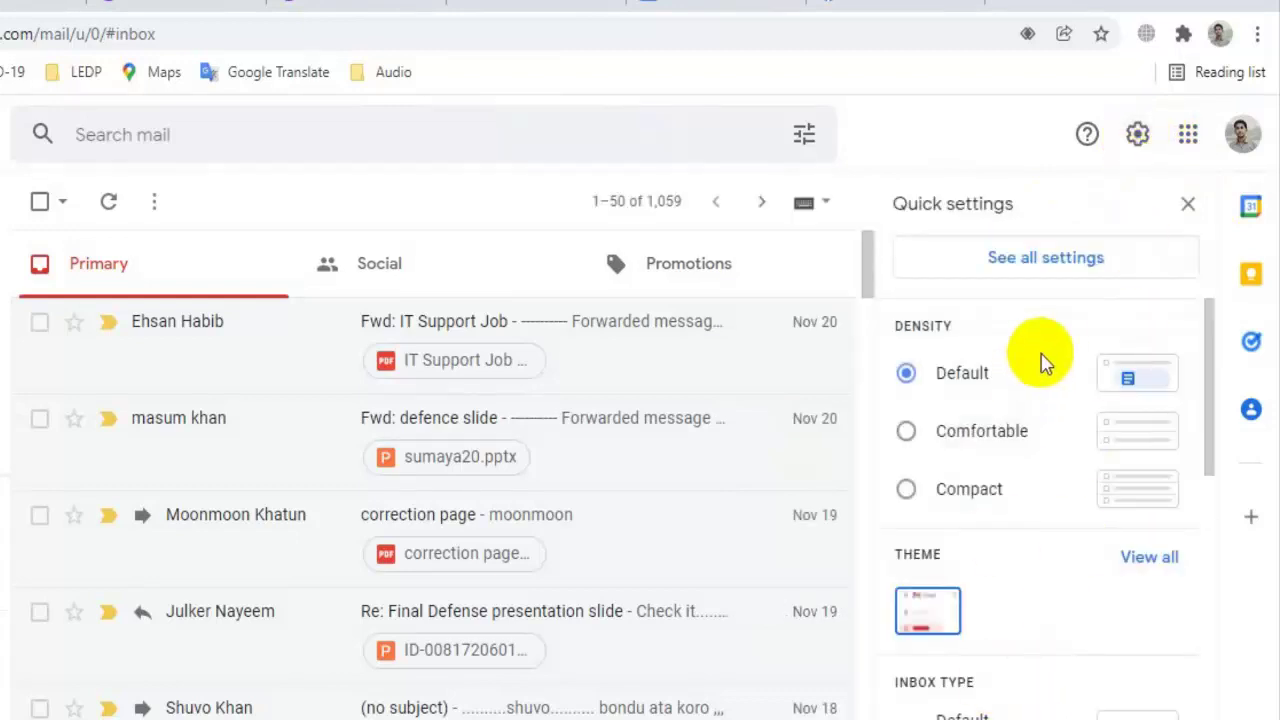
click(1058, 262)
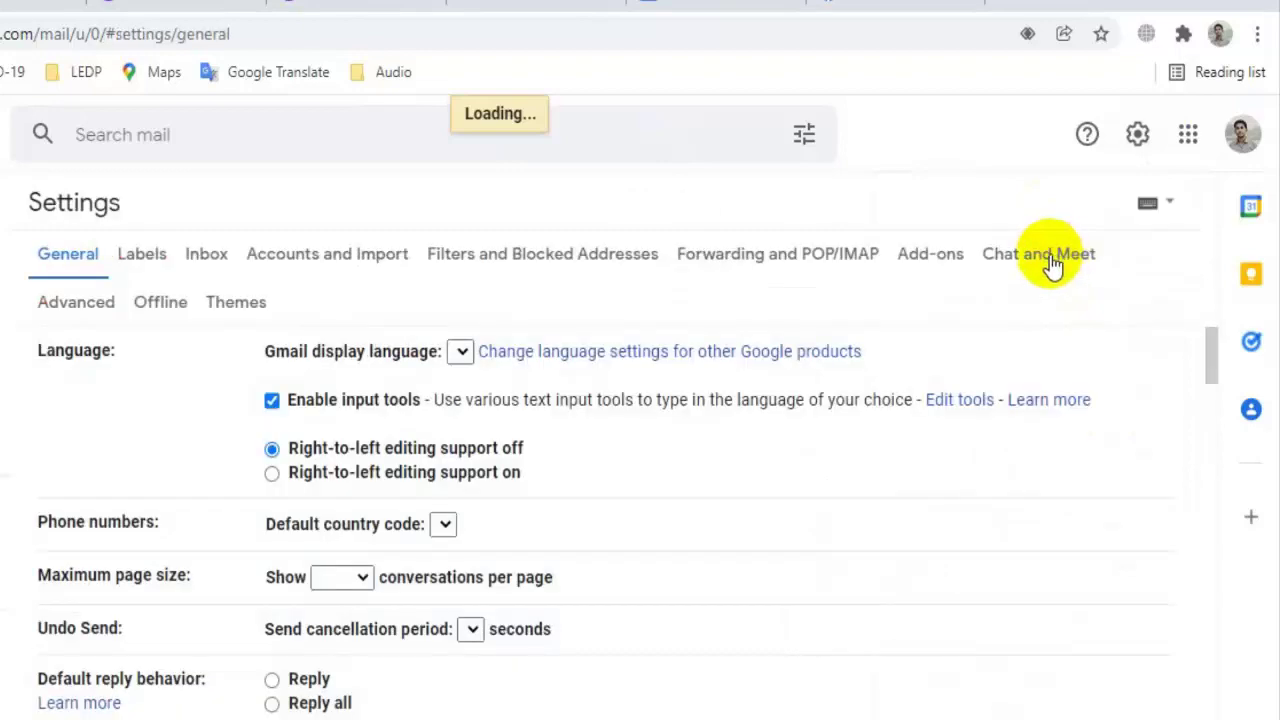
scroll(718, 562, down, 1)
scroll(718, 565, down, 5)
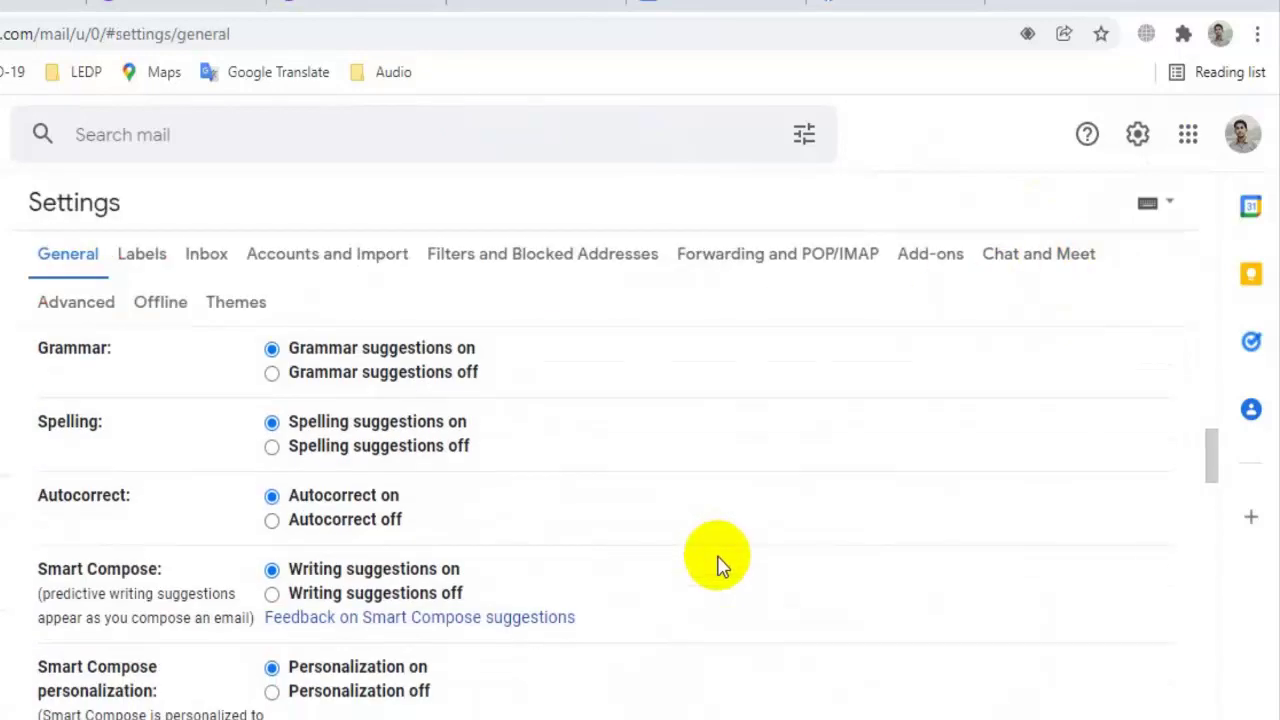
scroll(718, 565, down, 5)
scroll(718, 565, down, 1)
scroll(718, 565, down, 5)
scroll(718, 565, down, 3)
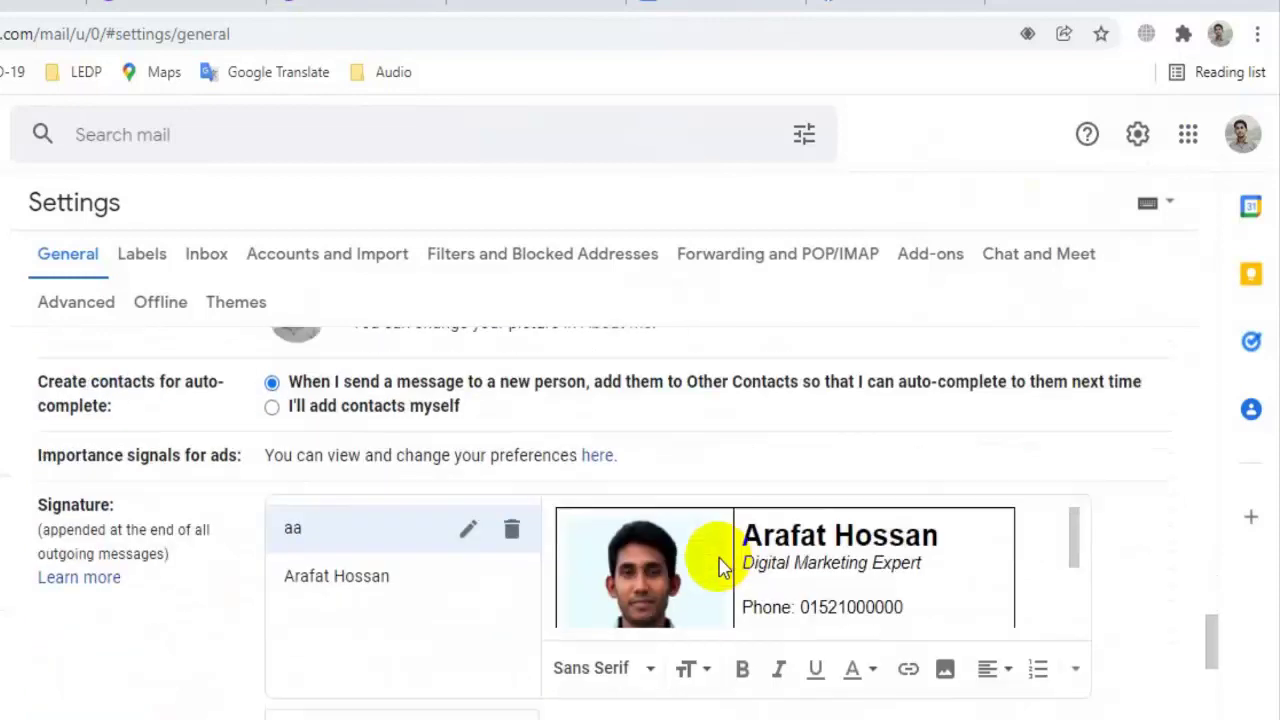
scroll(718, 565, down, 2)
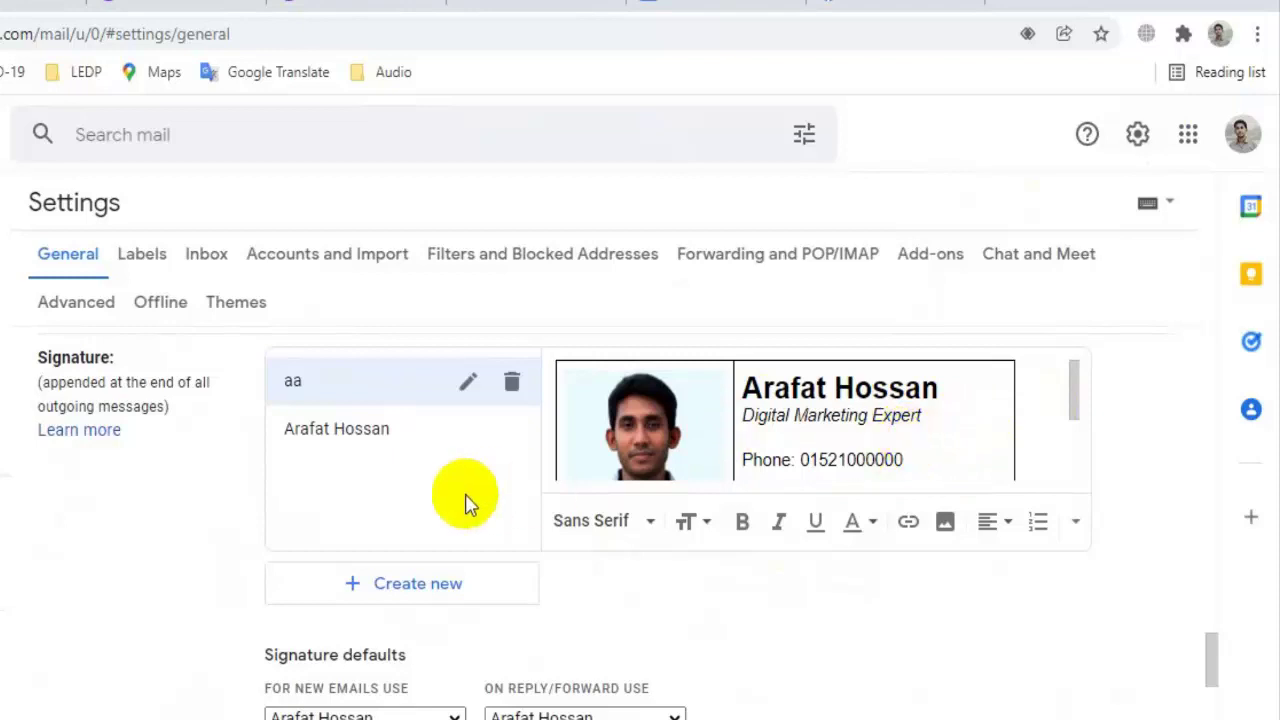
- Create a new Gmail signature named with the user's first name, then return to Google Docs
click(397, 590)
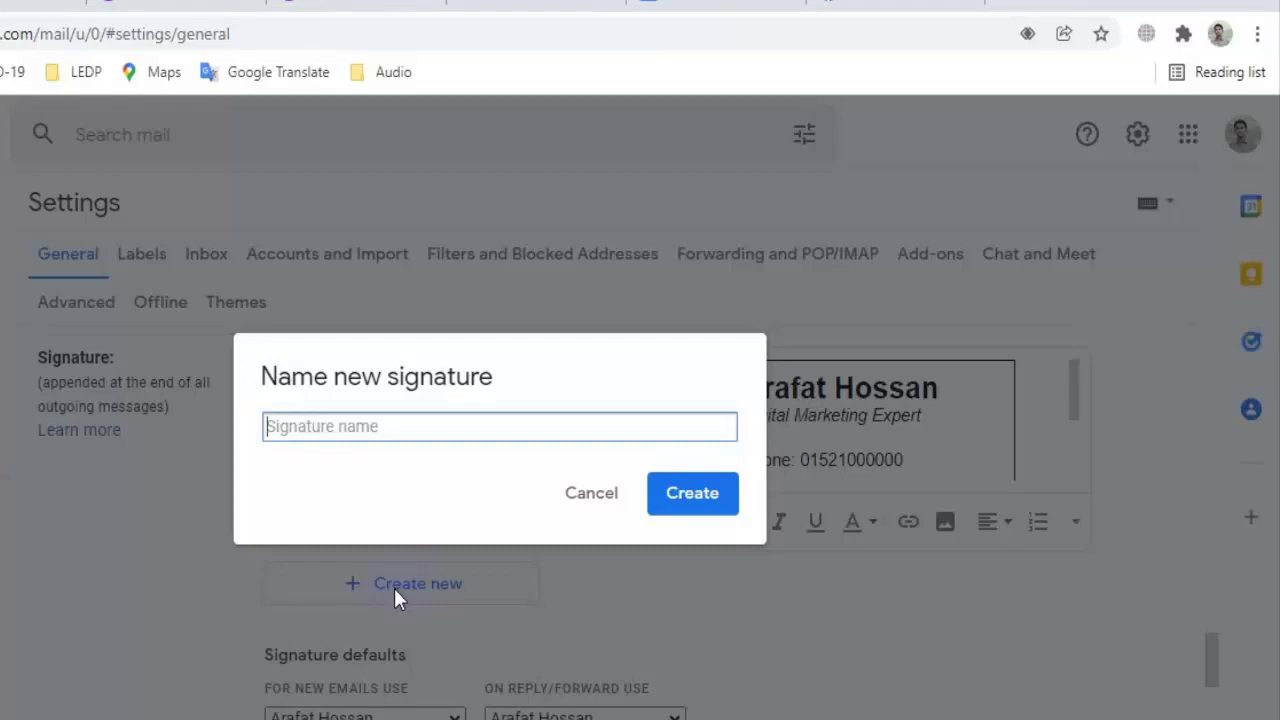
text(Arafat)
click(691, 491)
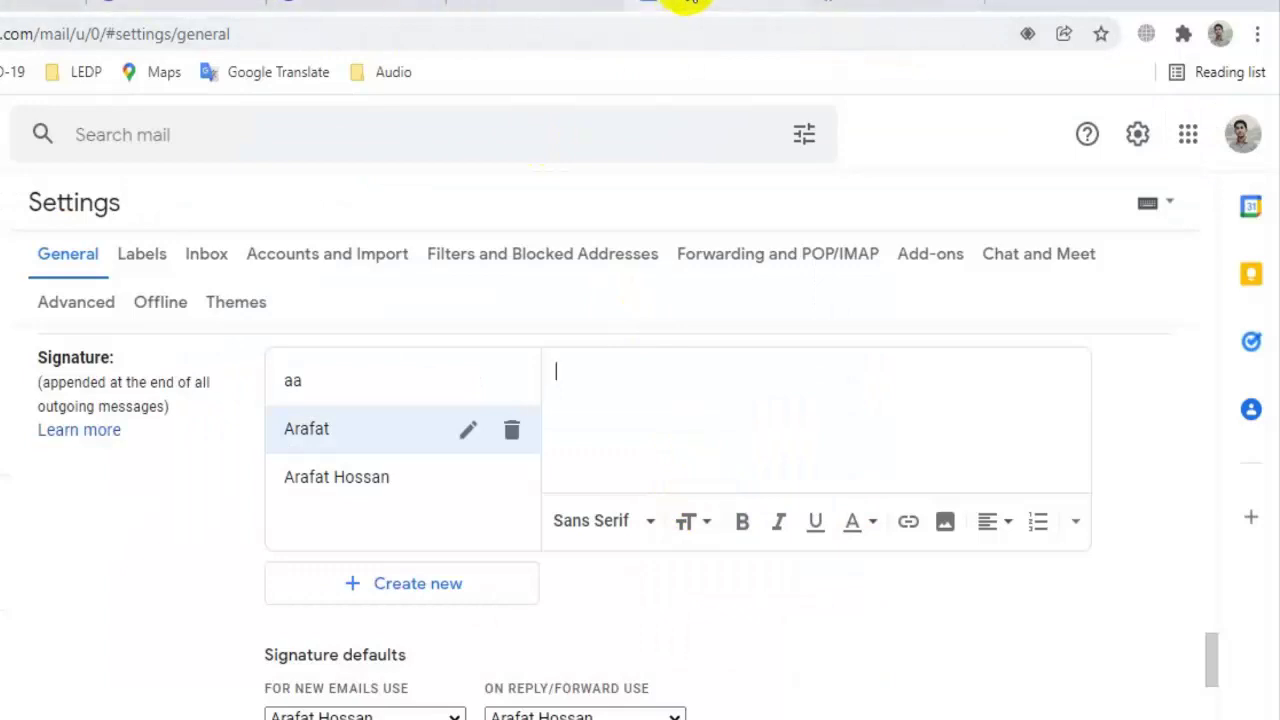
click(686, 6)
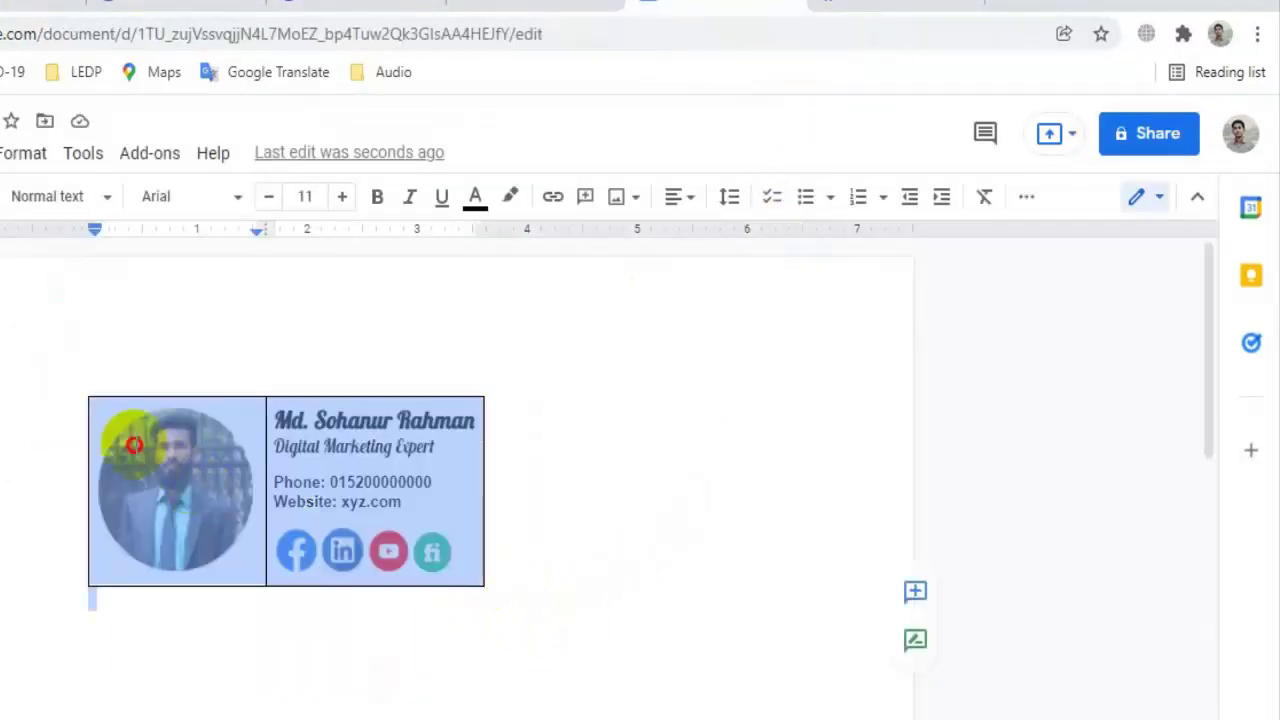
- Copy the whole signature table and click into the empty new Gmail signature editor
drag(517, 591, 74, 408)
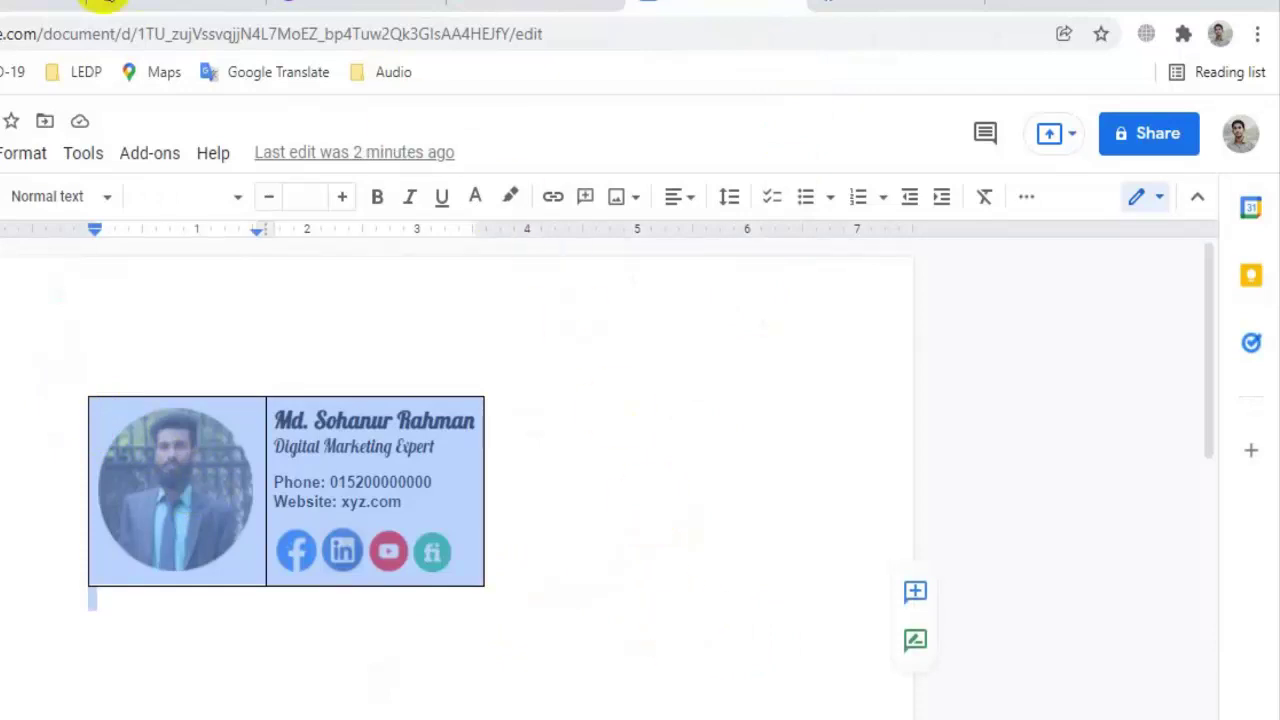
click(110, 5)
click(641, 386)
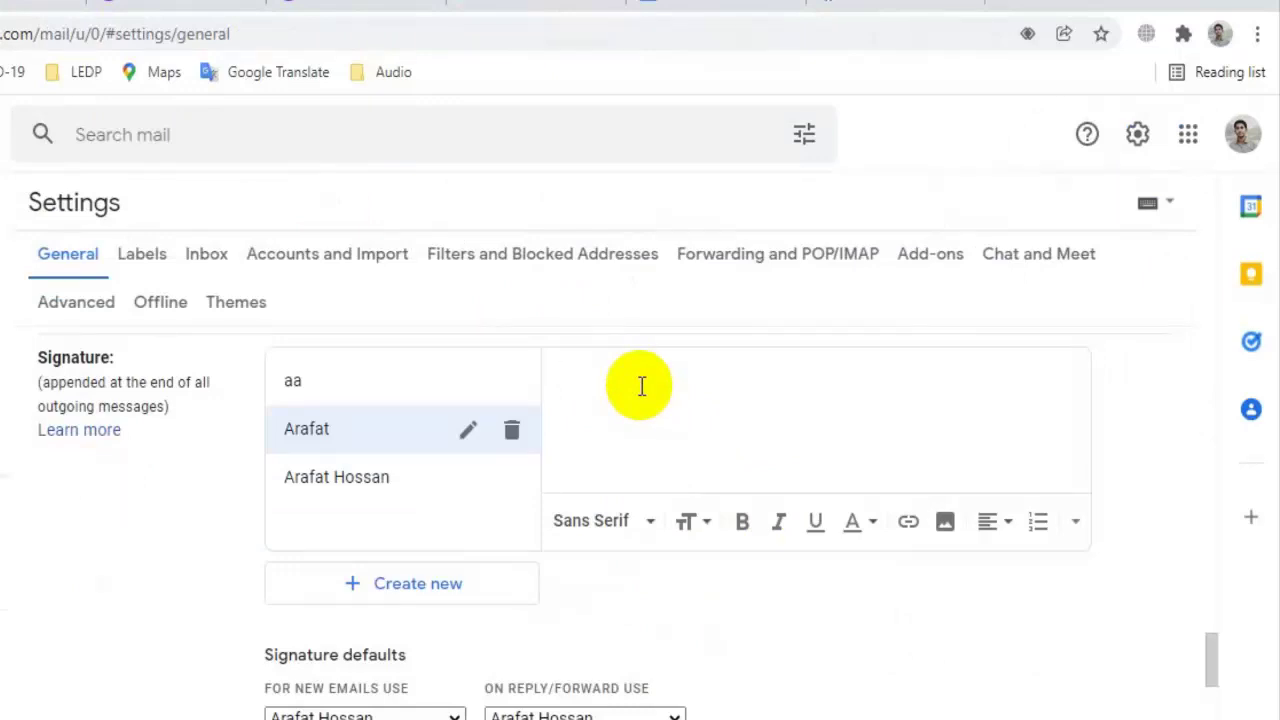
- Paste the signature table into the new signature and save the changes
key(ctrl+v)
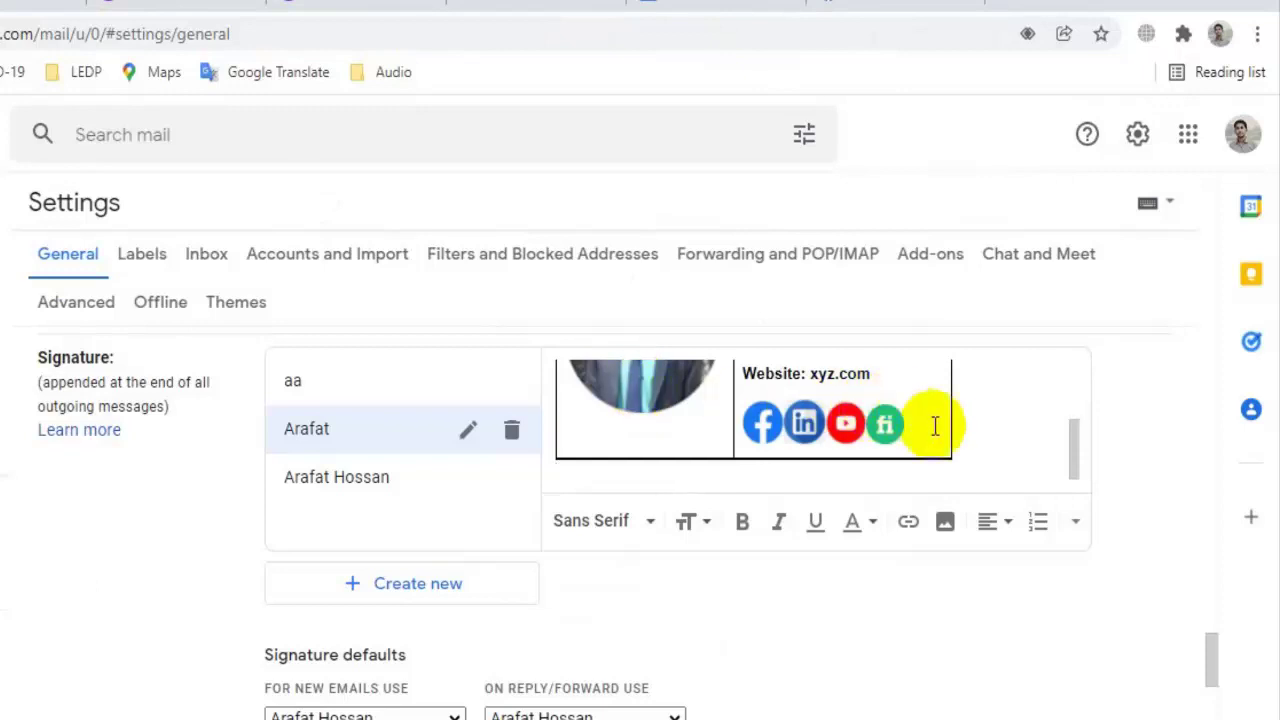
scroll(979, 443, up, 3)
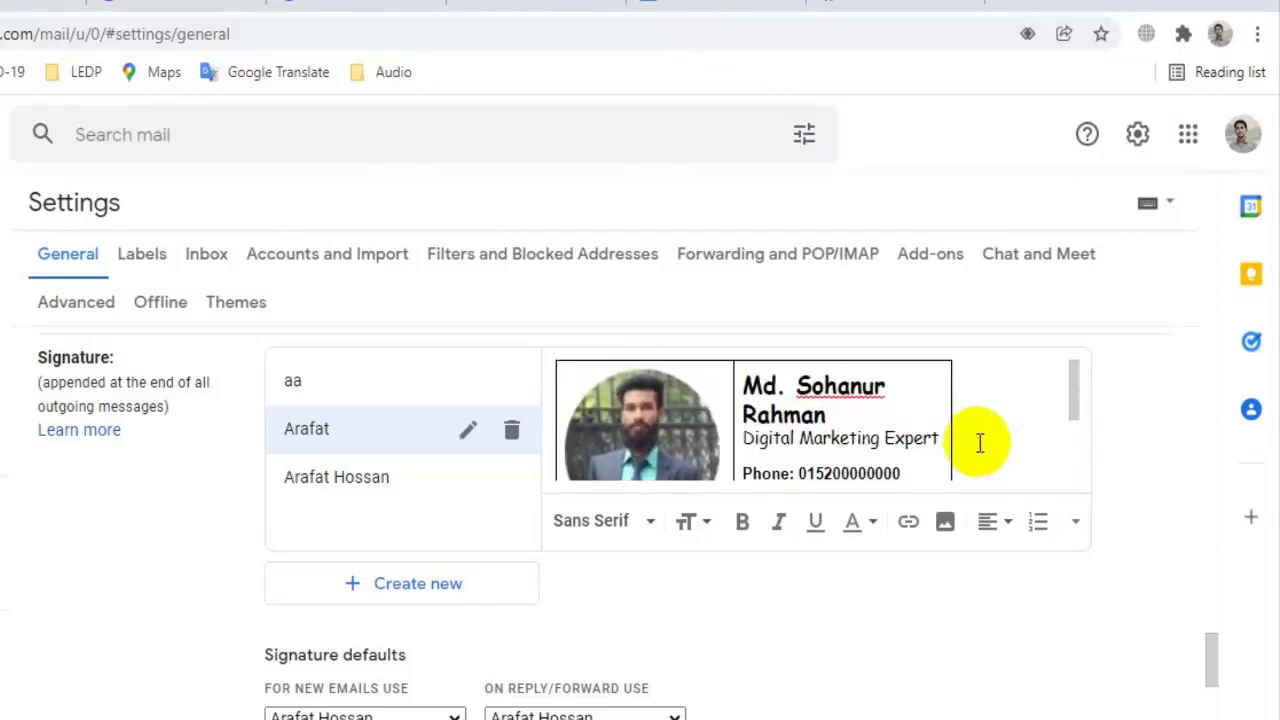
scroll(979, 443, down, 3)
scroll(910, 670, down, 10)
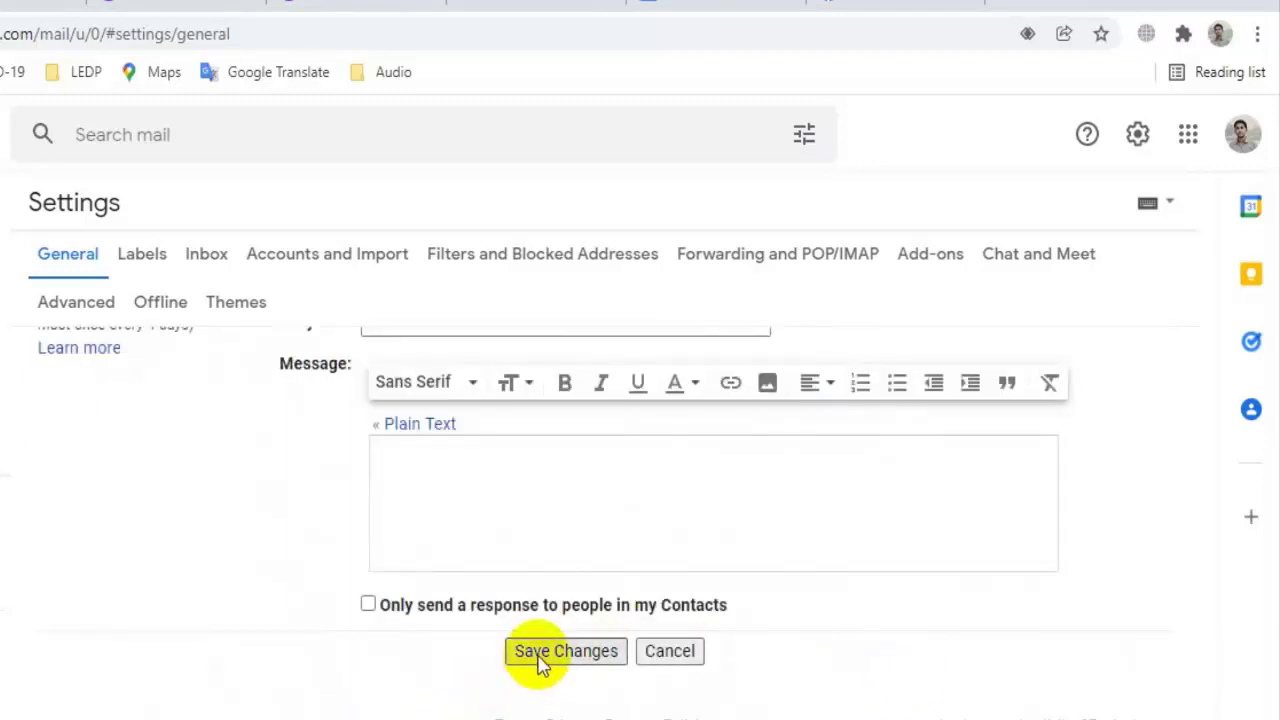
click(540, 655)
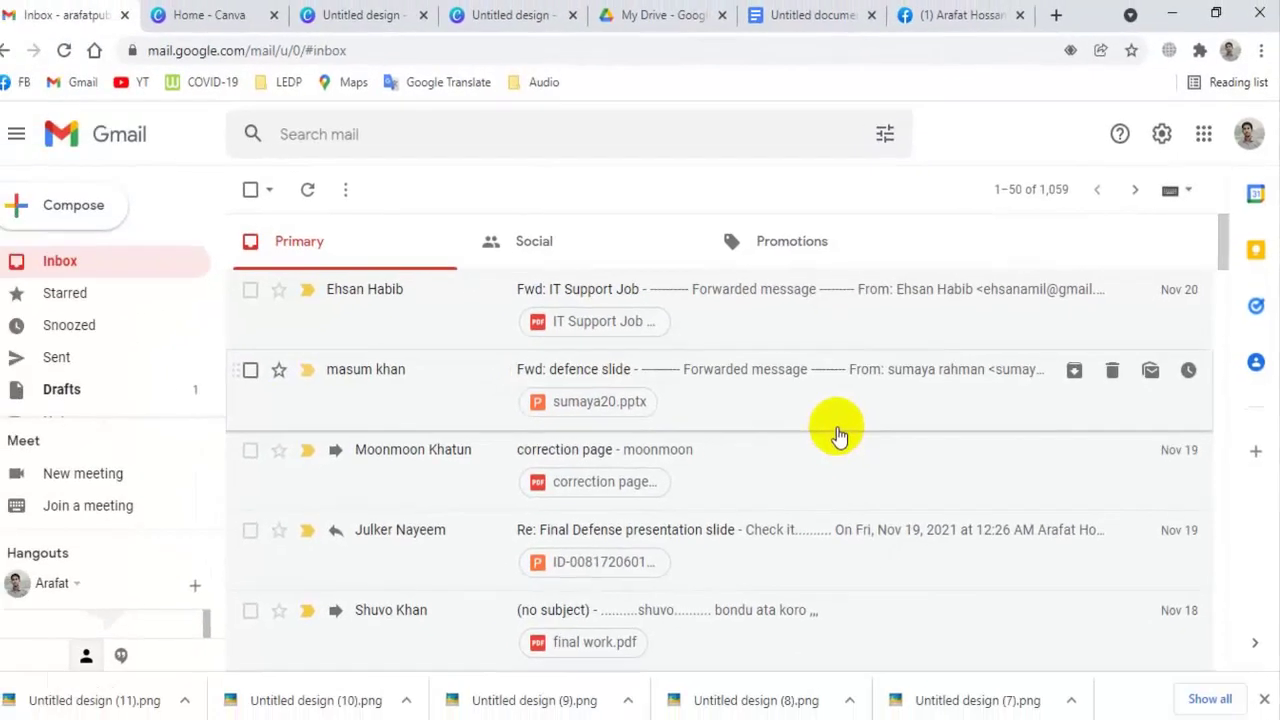
- Compose a new message and switch its signature to the newly created one
click(62, 204)
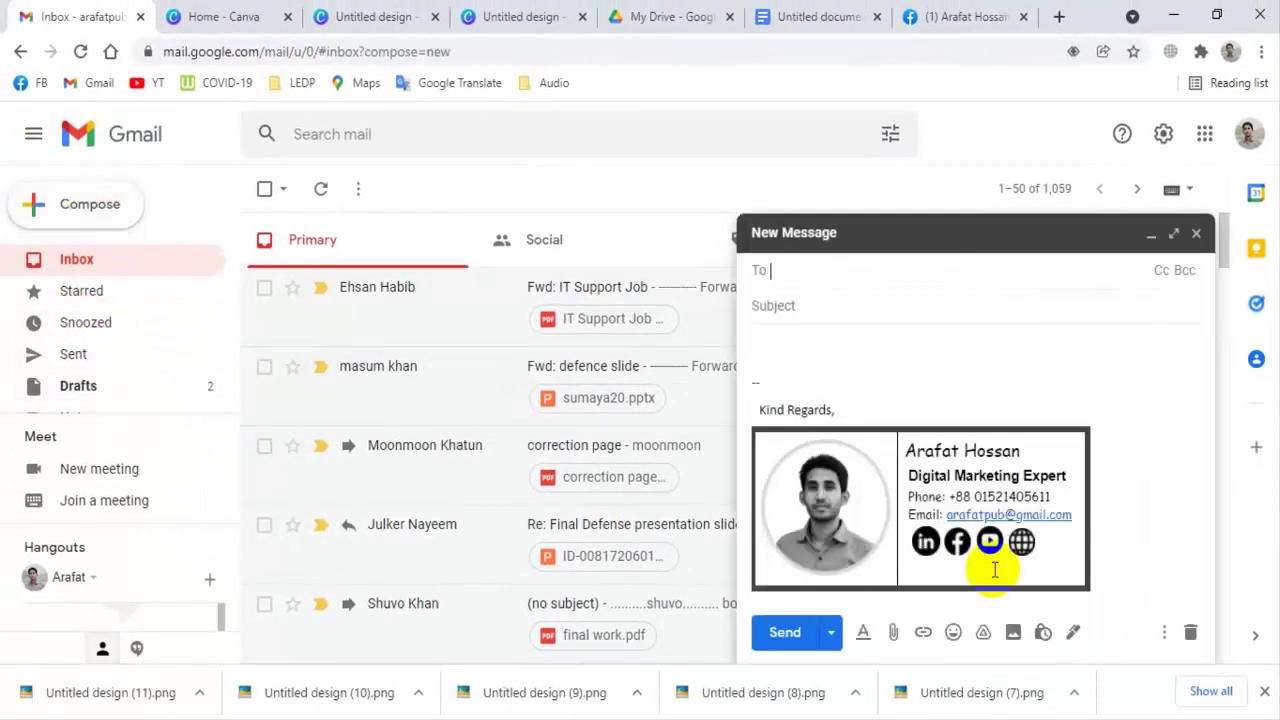
click(1073, 632)
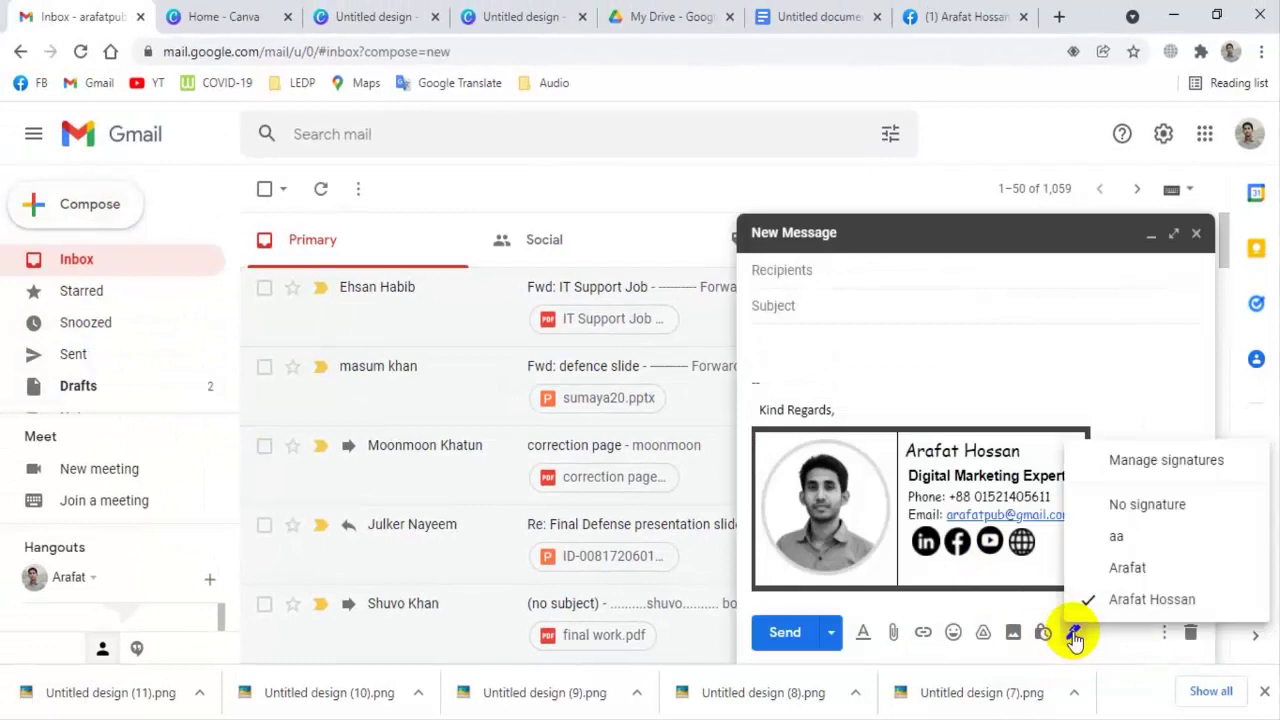
click(1127, 567)
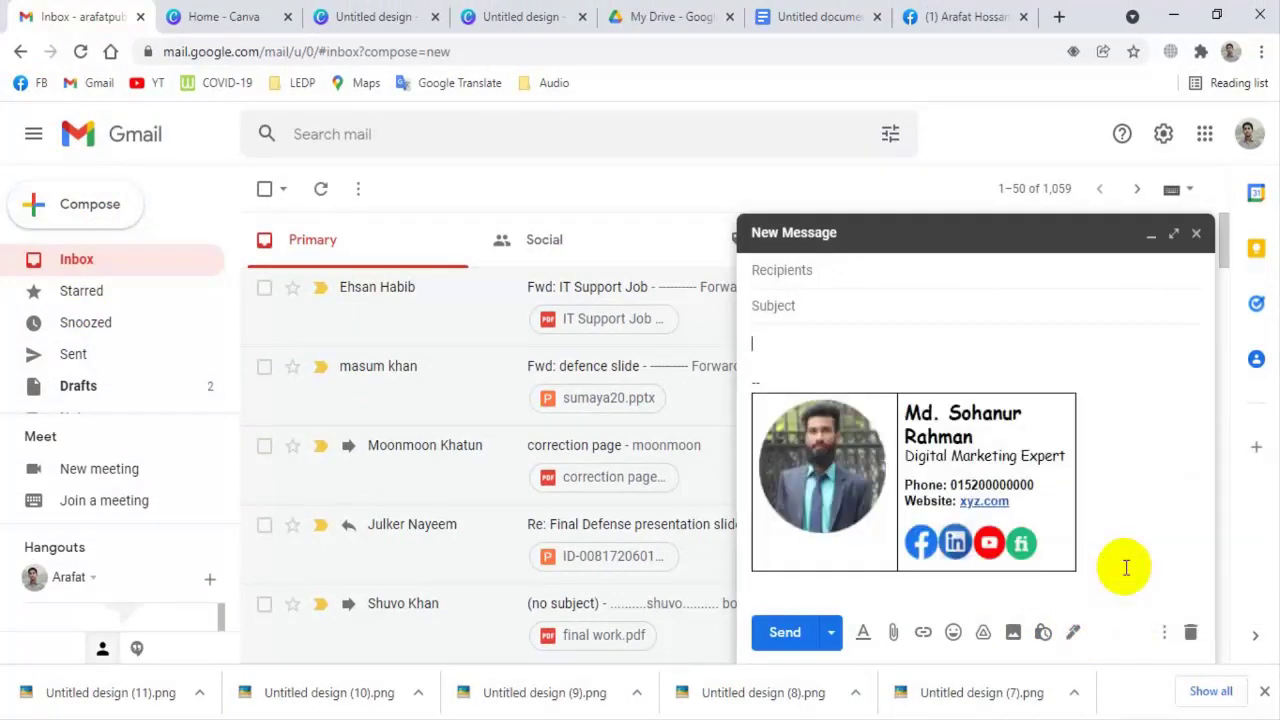